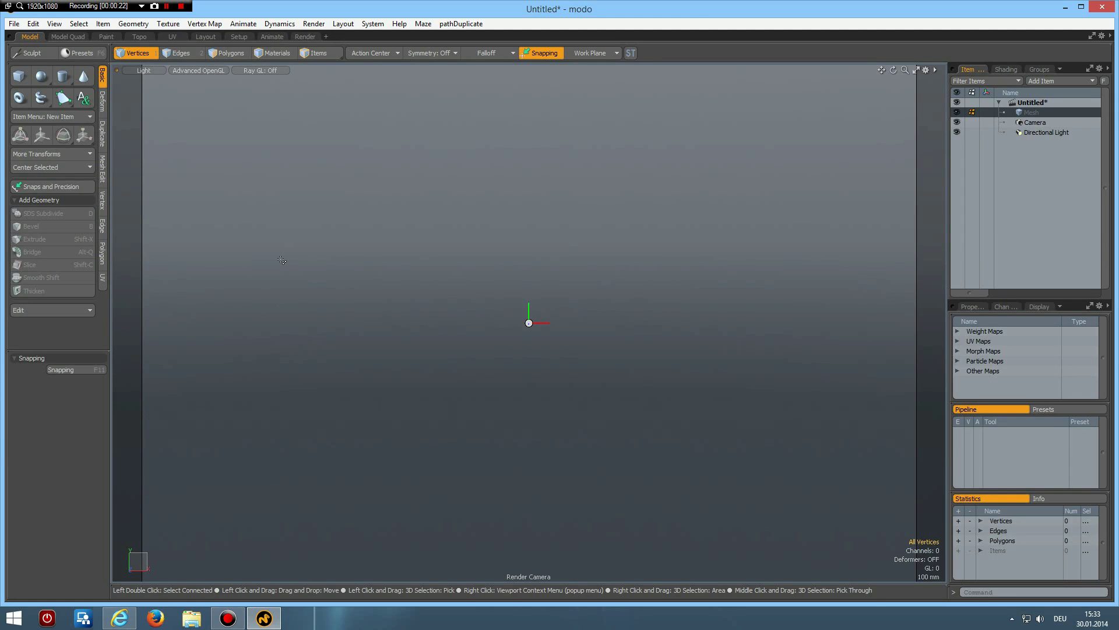
Add a default cube and view it from an orbited Perspective angle
click(20, 77)
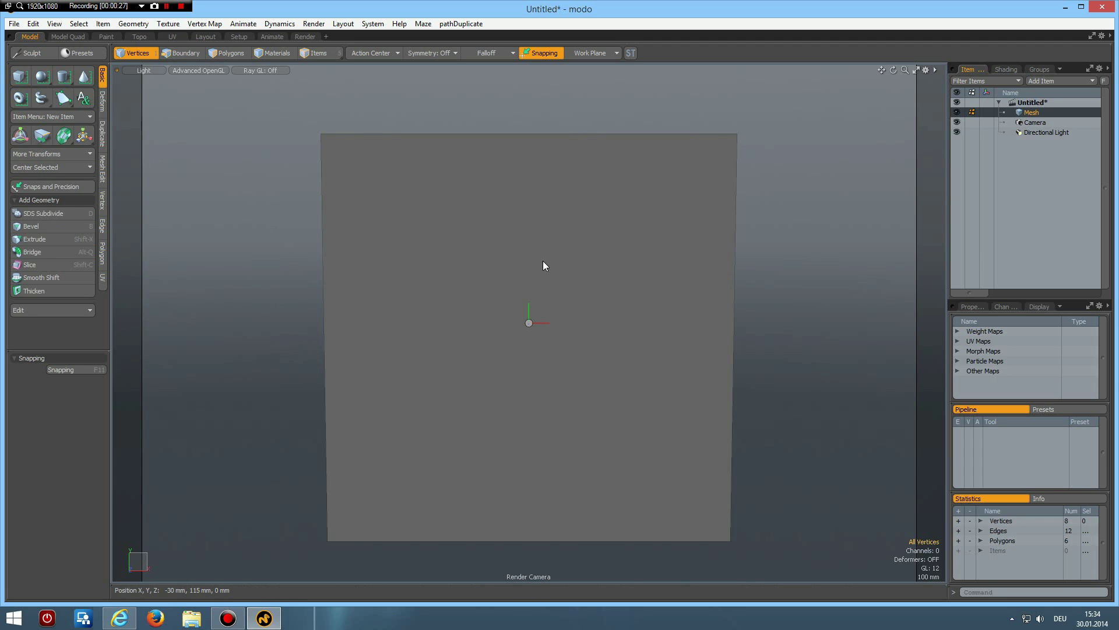
key(ctrl+space)
click(550, 257)
mouse_move(572, 388)
alt+mouse_down()
mouse_move(638, 397)
mouse_move(584, 389)
alt+mouse_up()
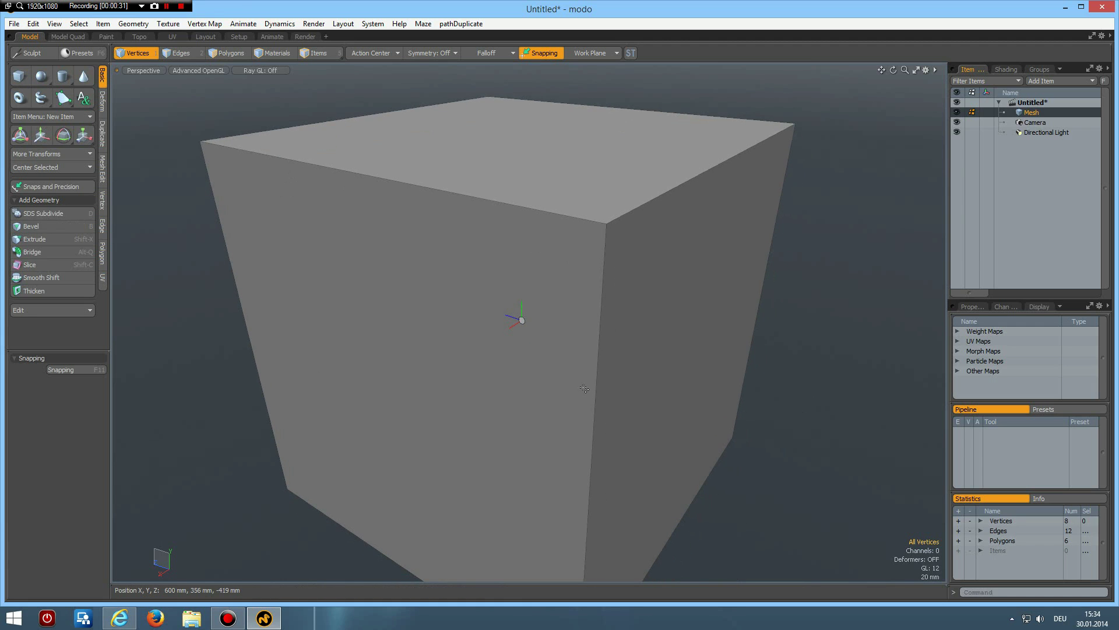
Slice a single edge loop (Count 1) around the cube's middle from a vertical edge
key(2)
click(603, 393)
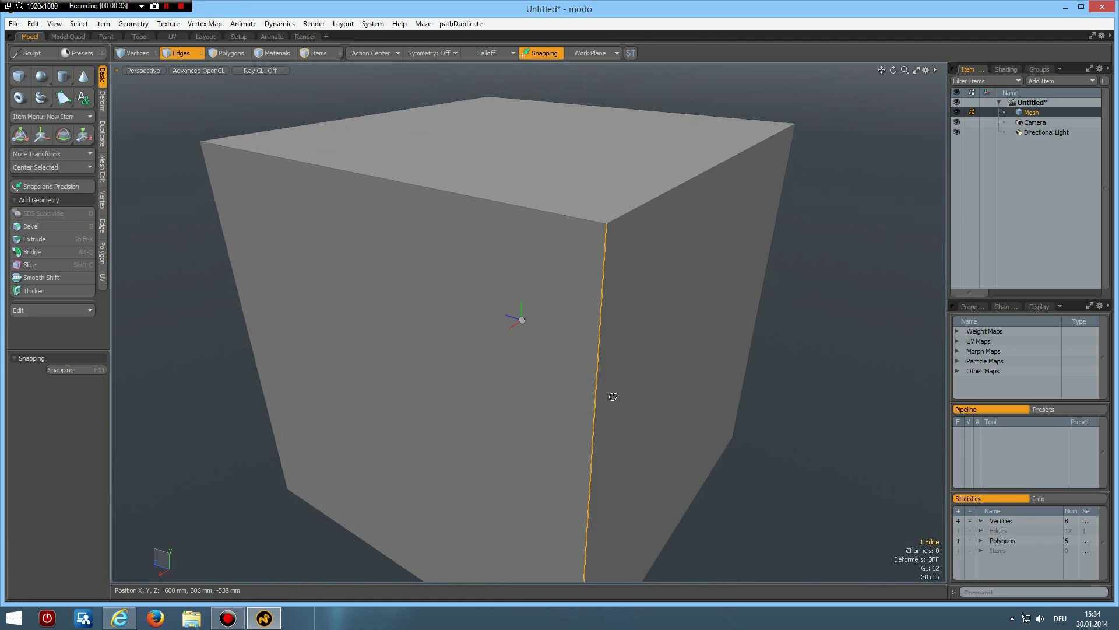
key(alt+c)
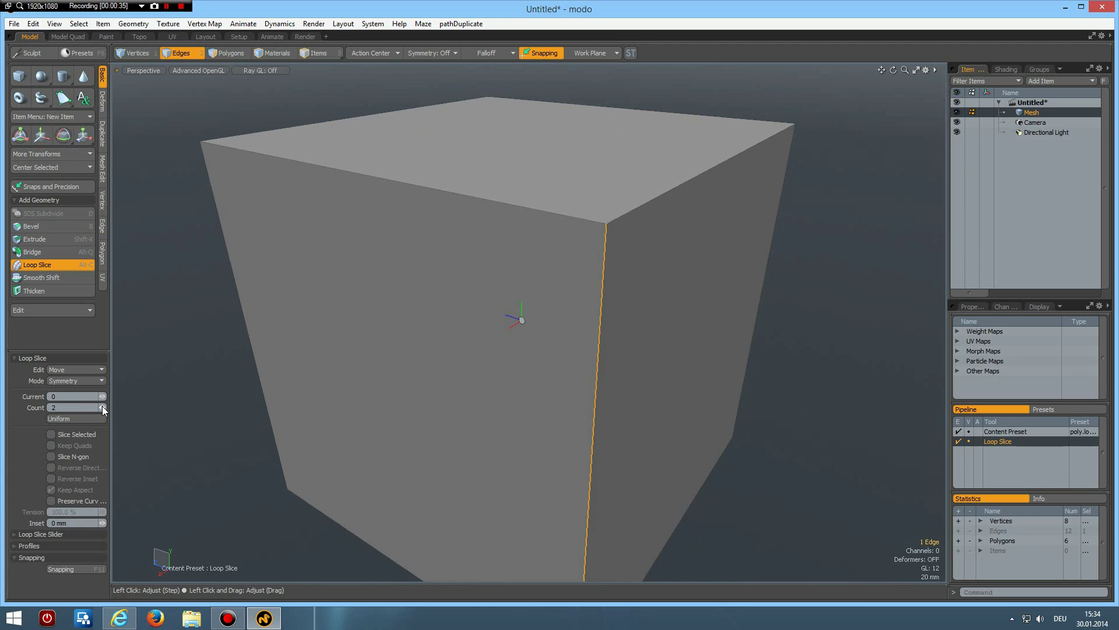
click(103, 409)
click(172, 391)
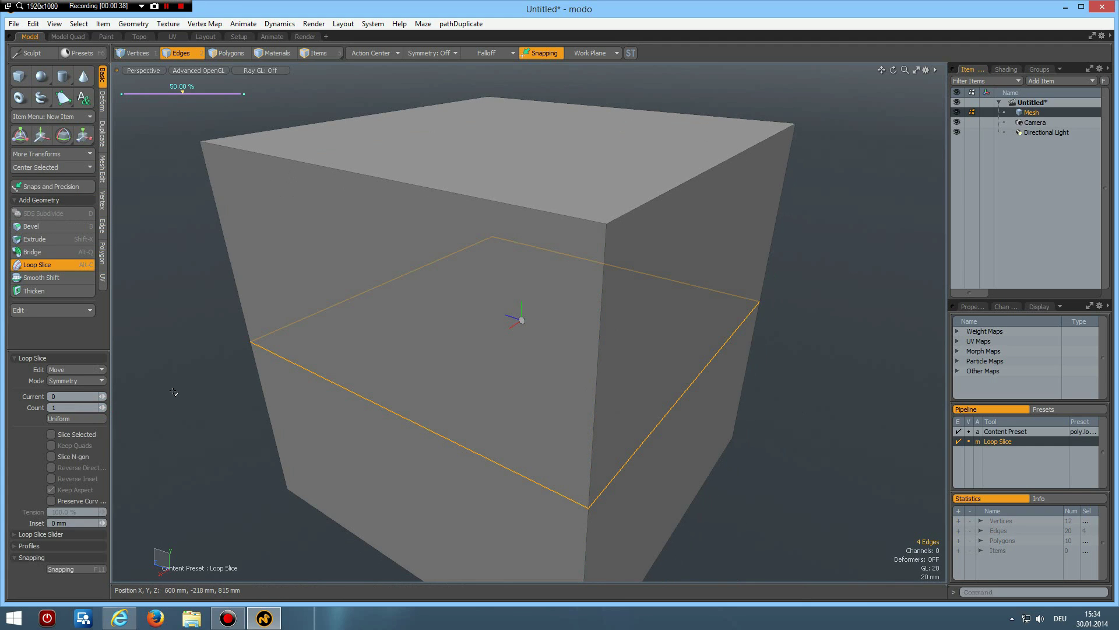
Scale the middle edge loop outward to about 154% in X and Z
key(r)
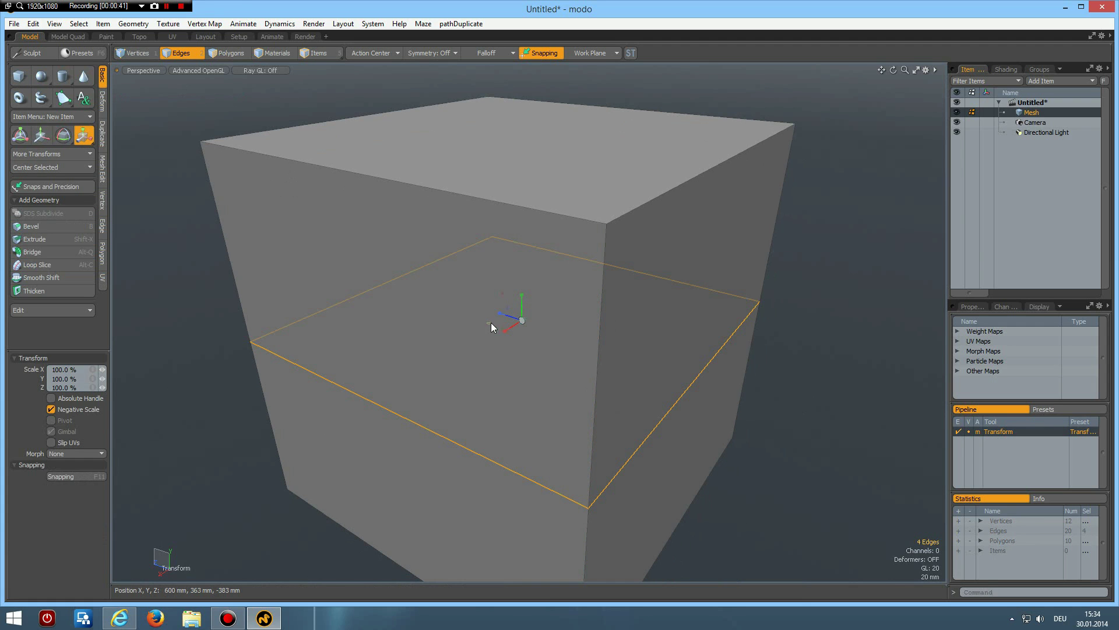
drag(491, 322, 526, 323)
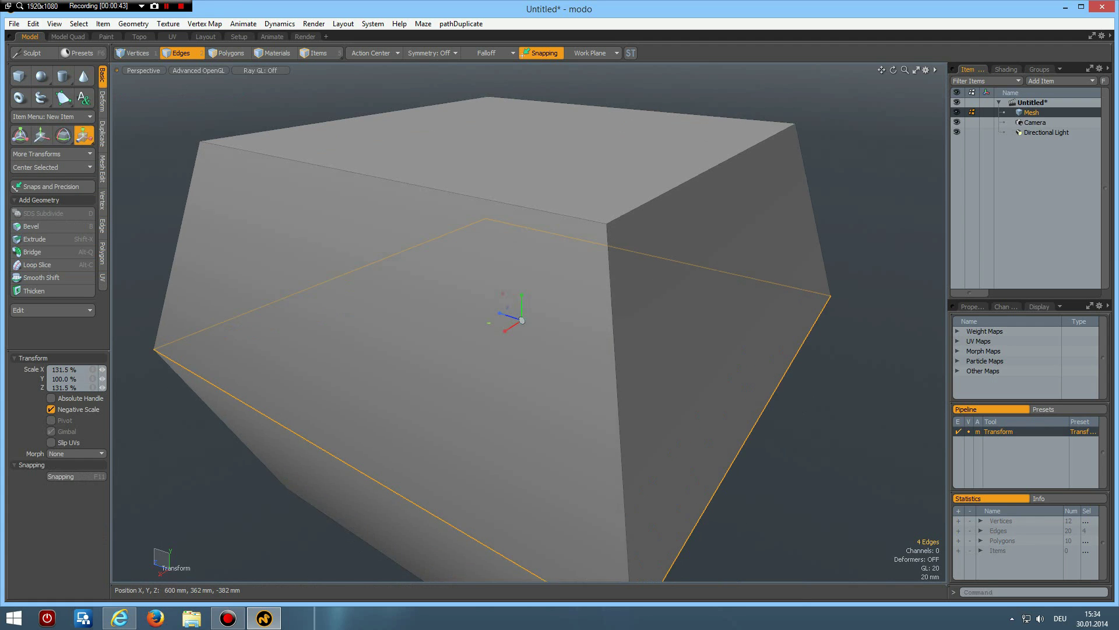
drag(526, 323, 668, 323)
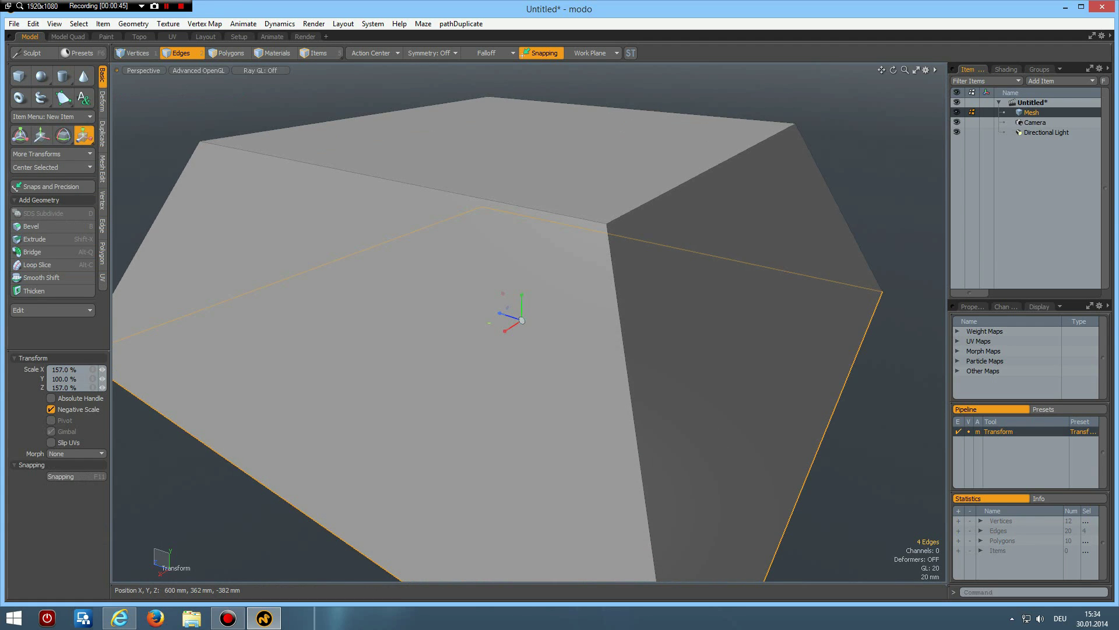
scroll(584, 308, down, 3)
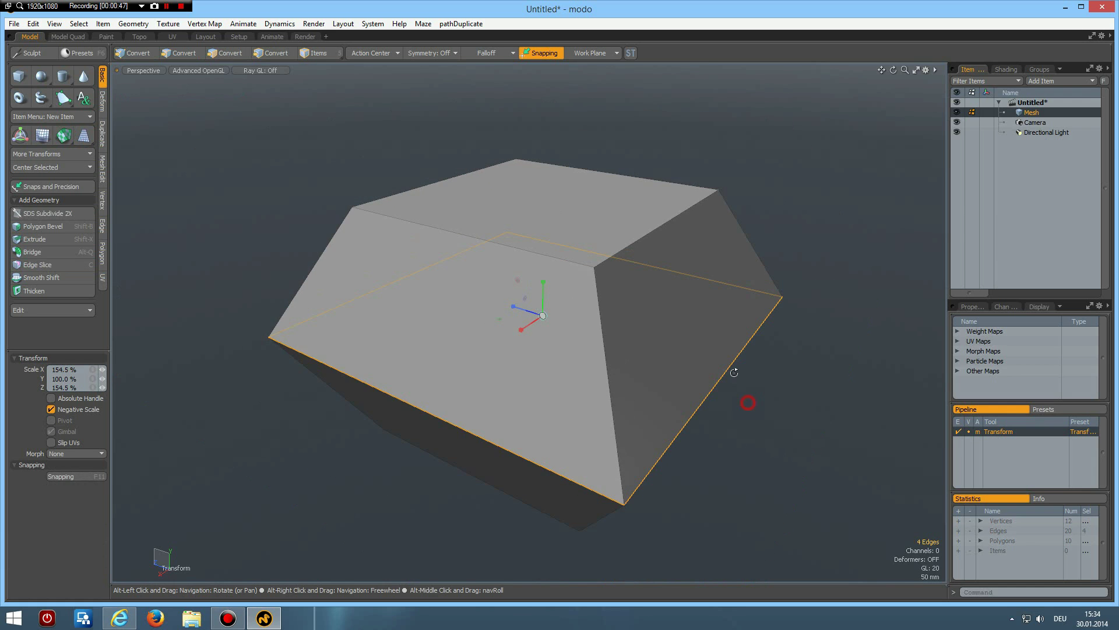
mouse_move(732, 370)
alt+mouse_down()
mouse_move(649, 358)
mouse_move(709, 393)
alt+mouse_up()
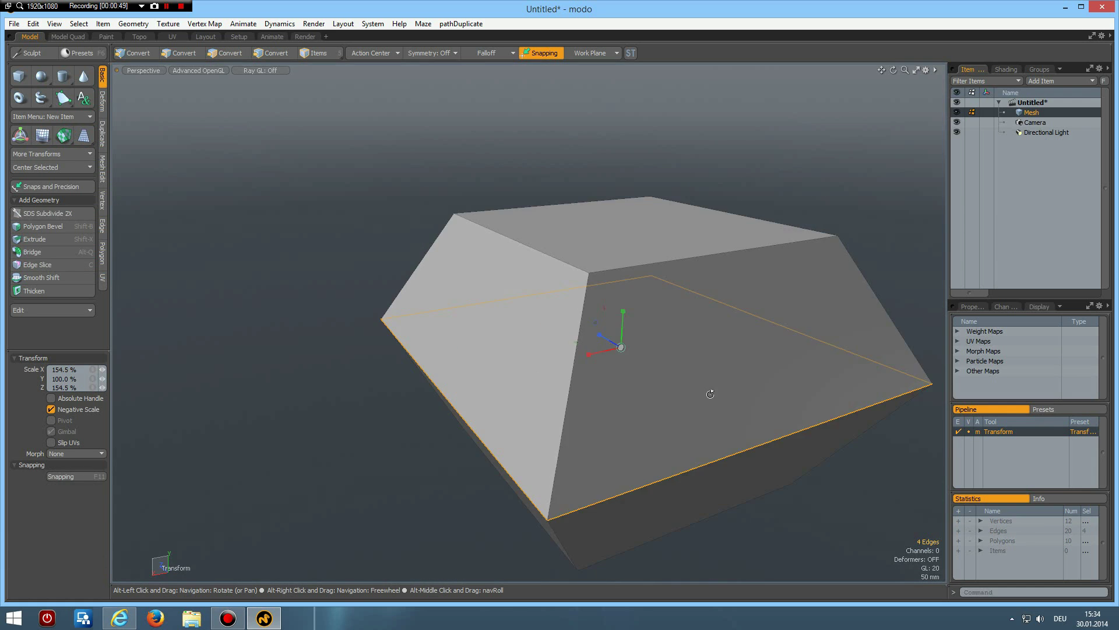
alt+shift+drag(778, 474, 617, 344)
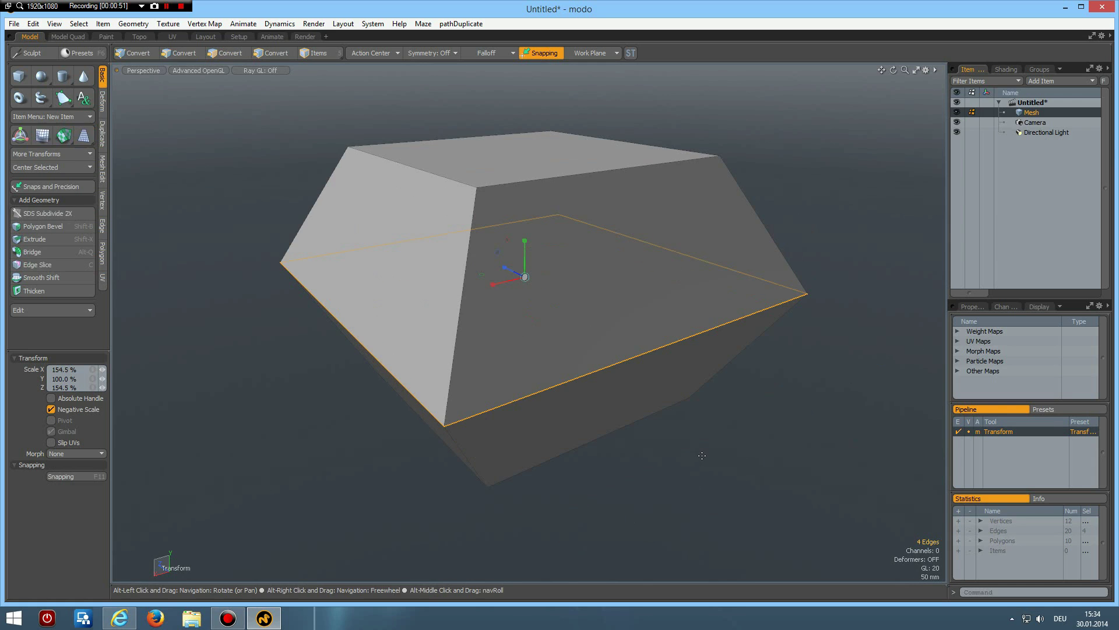
mouse_move(662, 460)
alt+mouse_down()
mouse_move(664, 407)
mouse_move(654, 444)
alt+mouse_up()
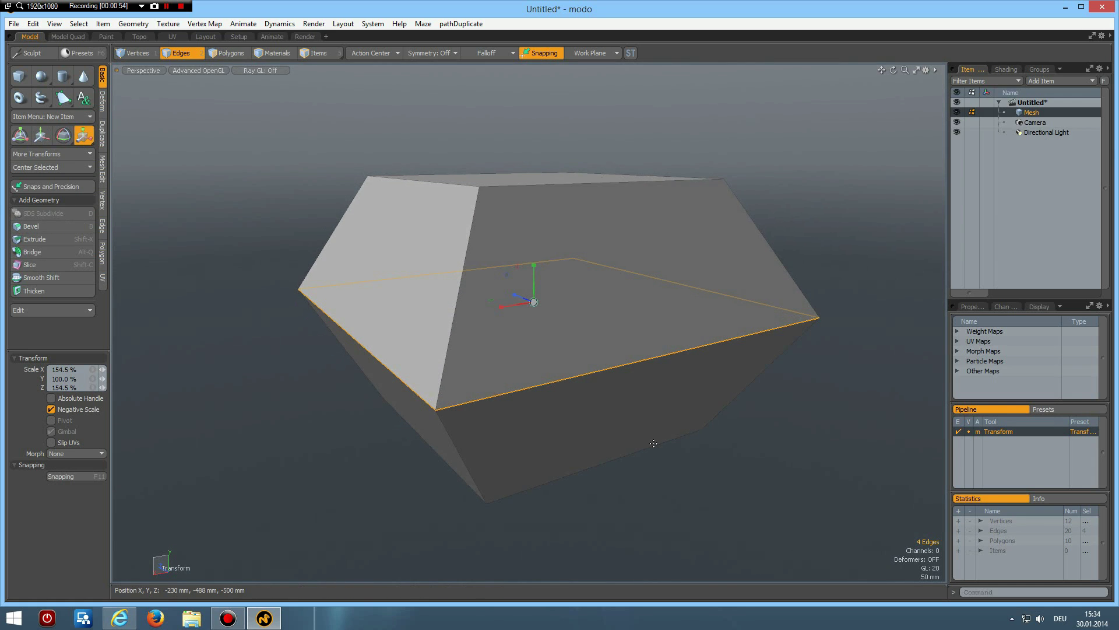
Add two uniformly spaced loop cuts around the mesh
key(alt+c)
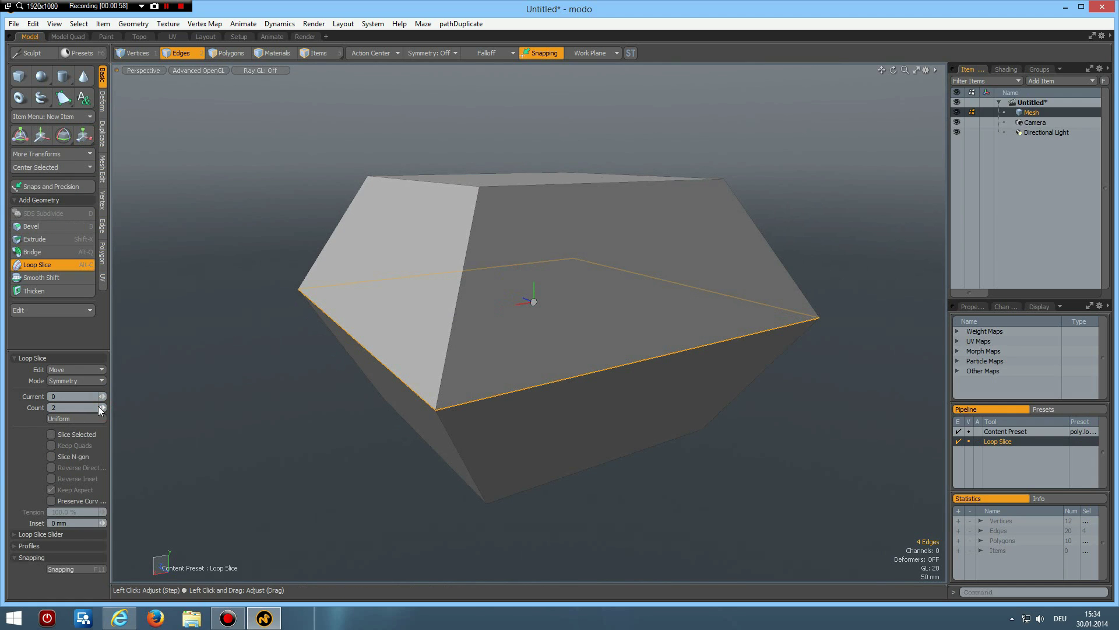
click(82, 380)
click(84, 373)
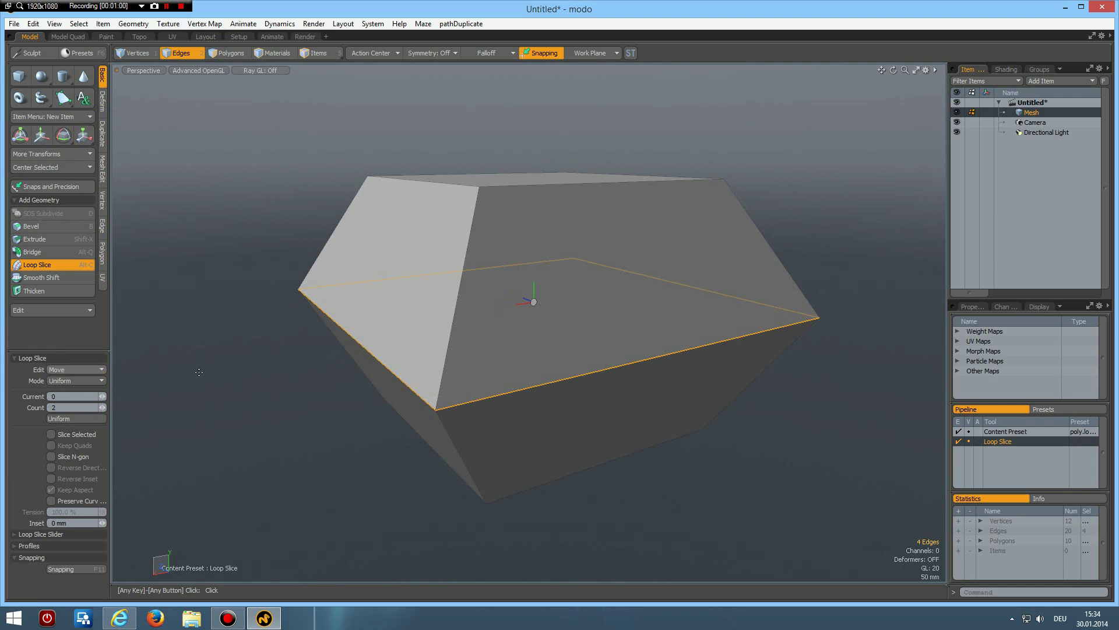
click(214, 370)
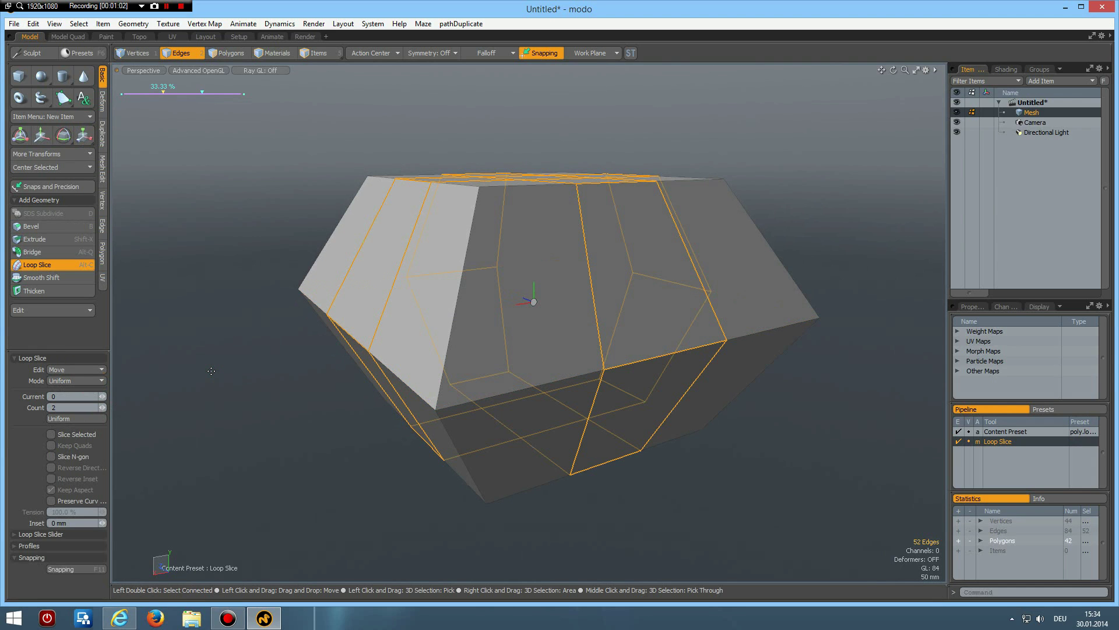
key(space)
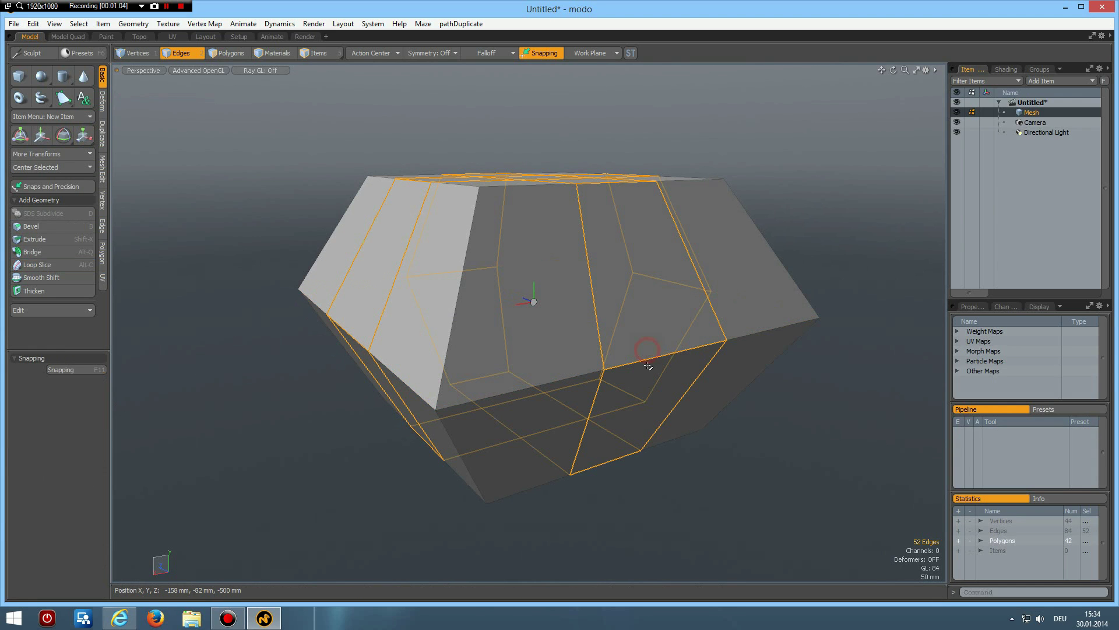
Scale the selected lower ring edges outward to about 116%
click(648, 354)
shift+click(356, 334)
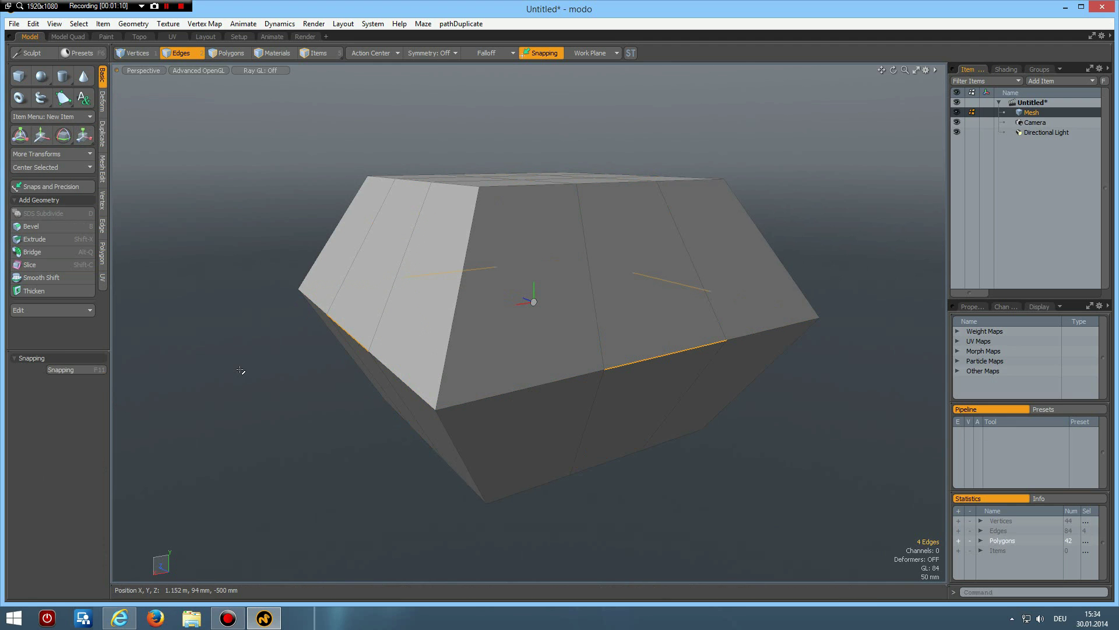
key(y)
alt+drag(576, 322, 584, 361)
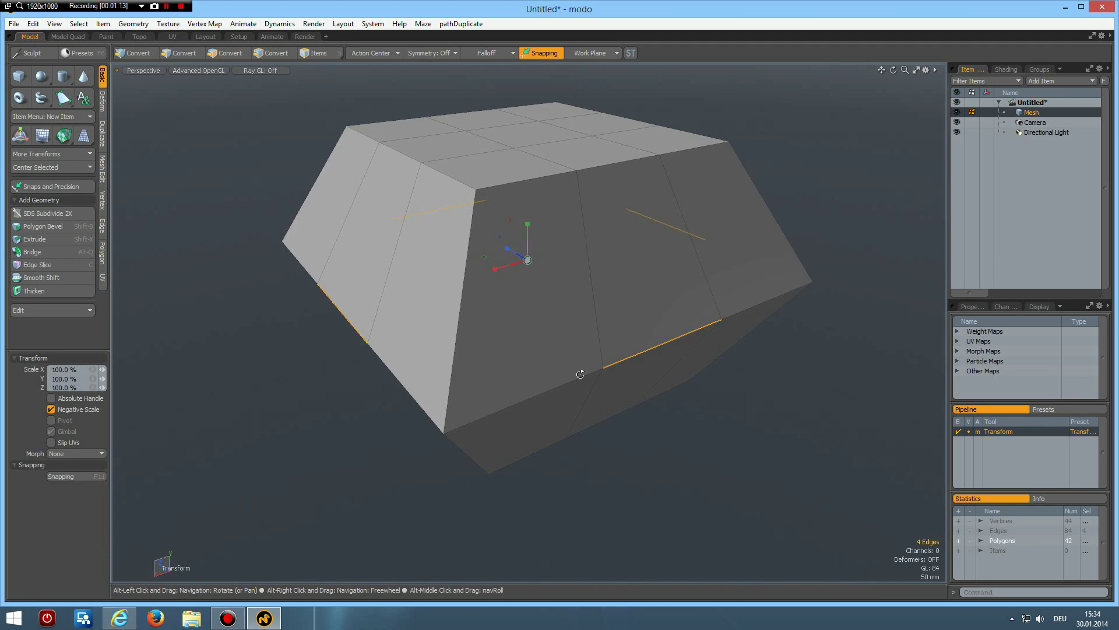
mouse_move(592, 321)
alt+mouse_down()
mouse_move(628, 357)
mouse_move(526, 321)
alt+mouse_up()
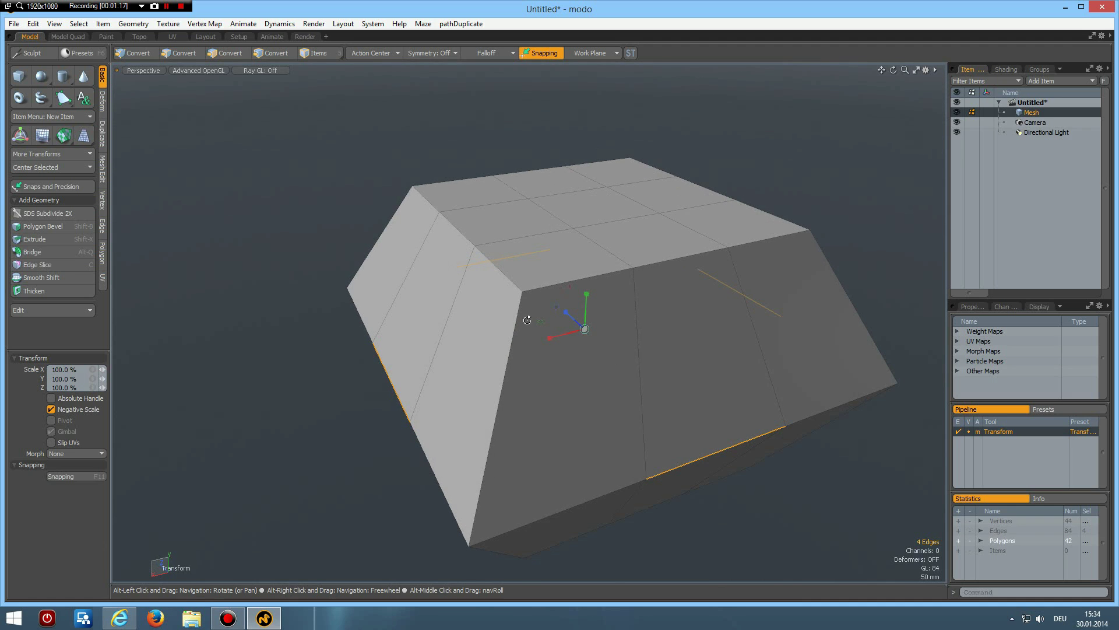
click(541, 321)
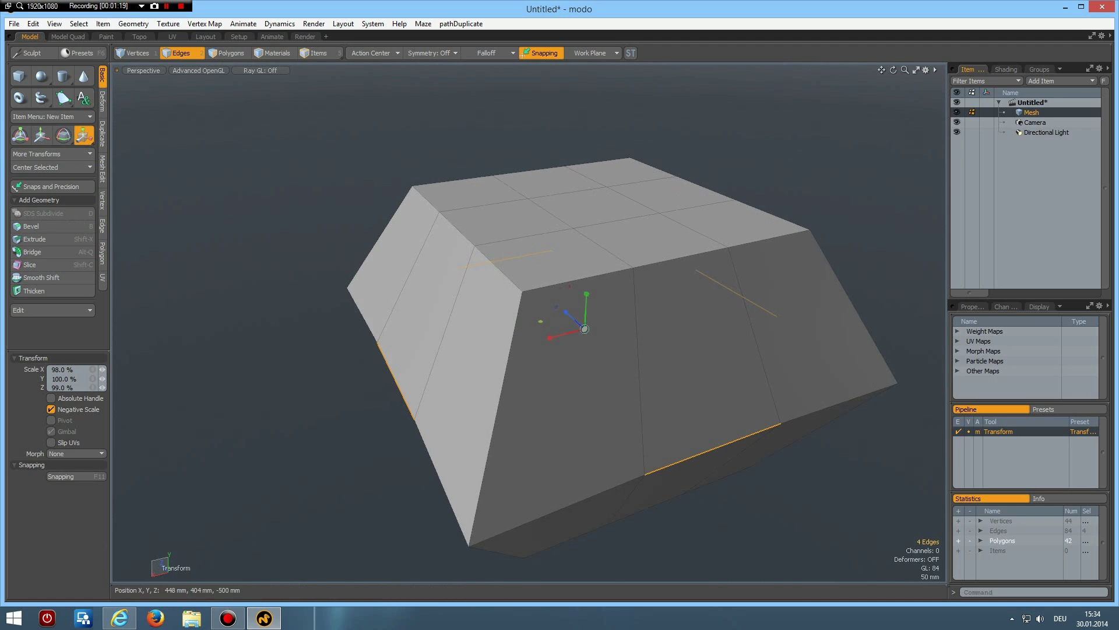
drag(541, 321, 571, 321)
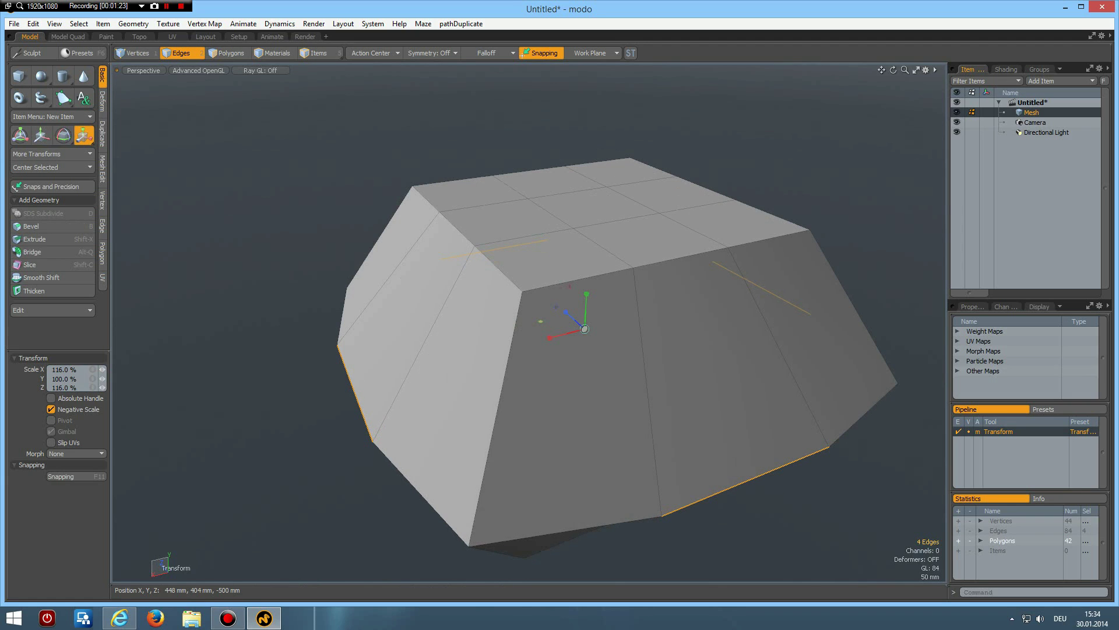
key(space)
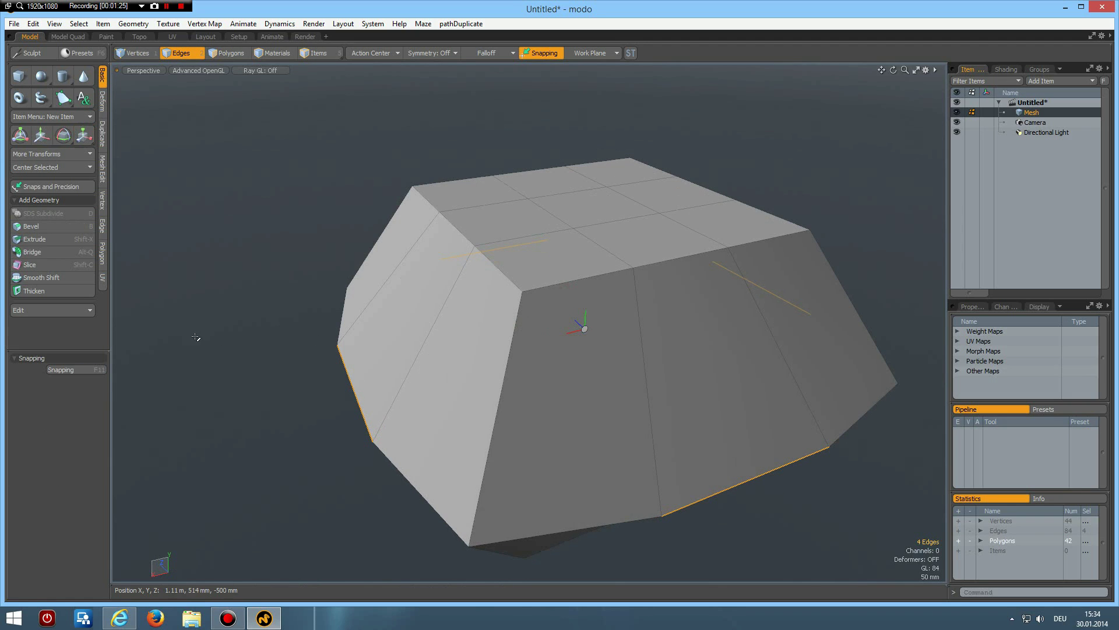
Add one more loop cut (Count 1) across the mesh
key(alt+c)
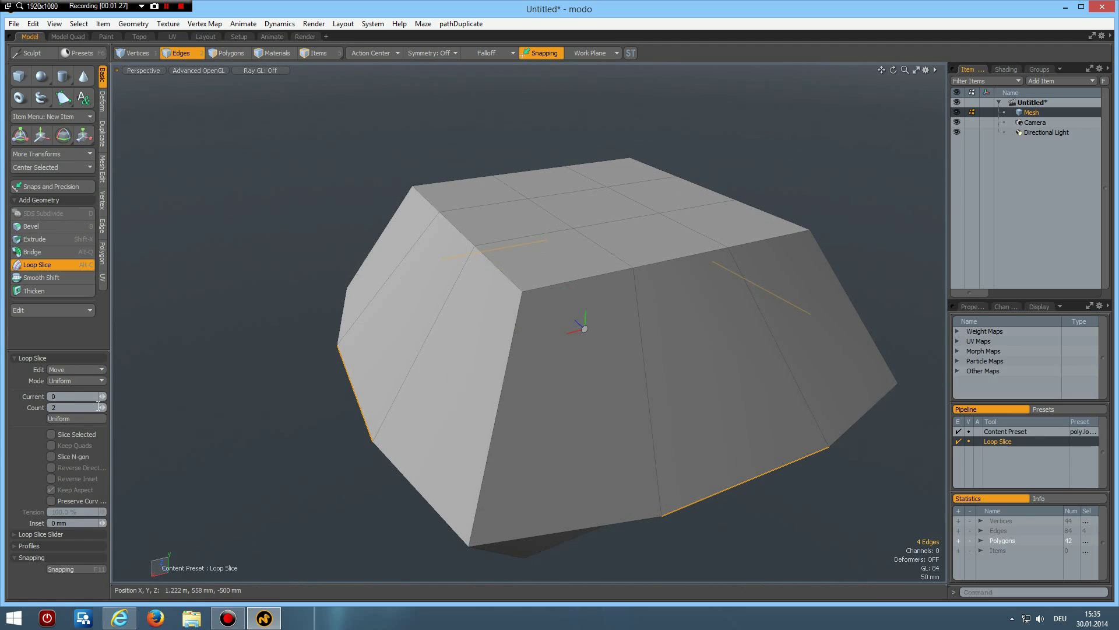
click(102, 407)
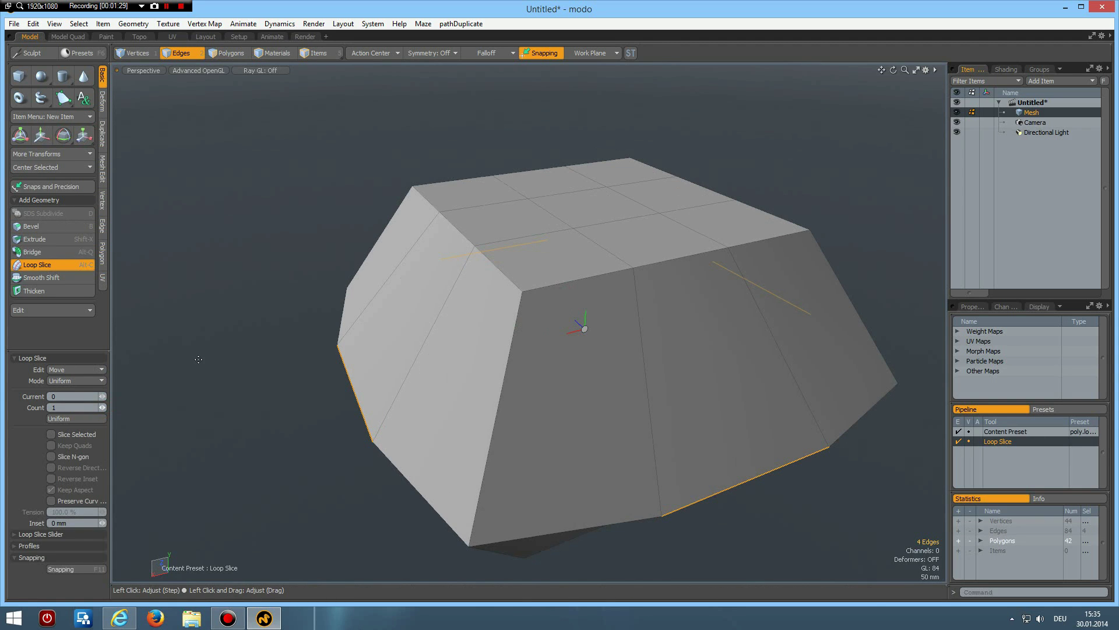
click(201, 346)
key(space)
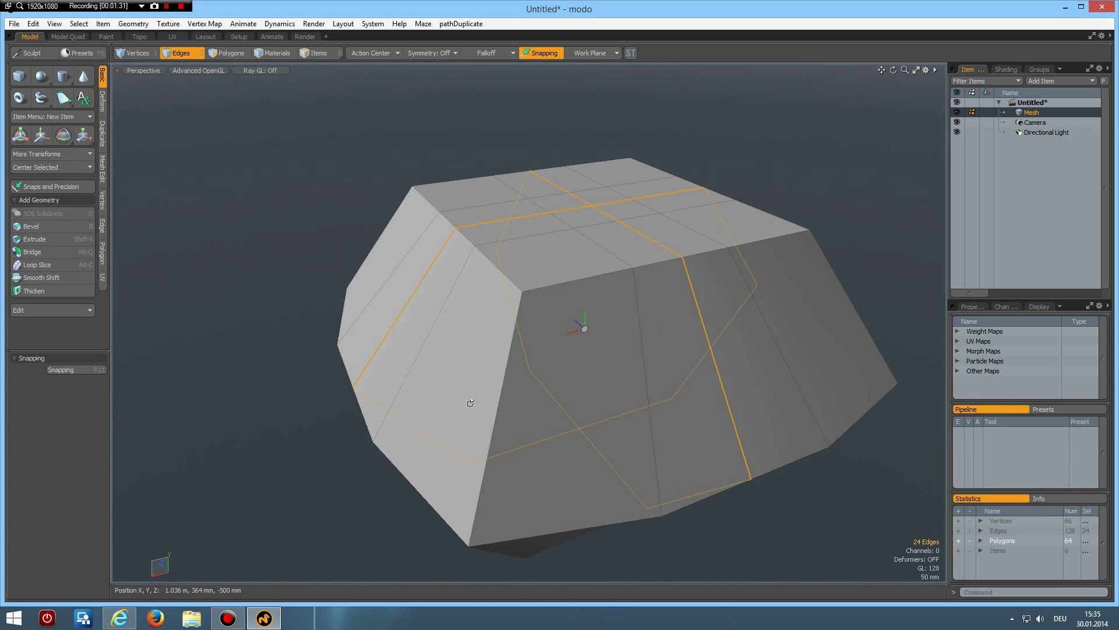
Select the top section's polygons, invert the selection and delete the rest
mouse_move(517, 408)
alt+mouse_down()
mouse_move(560, 424)
mouse_move(530, 420)
alt+mouse_up()
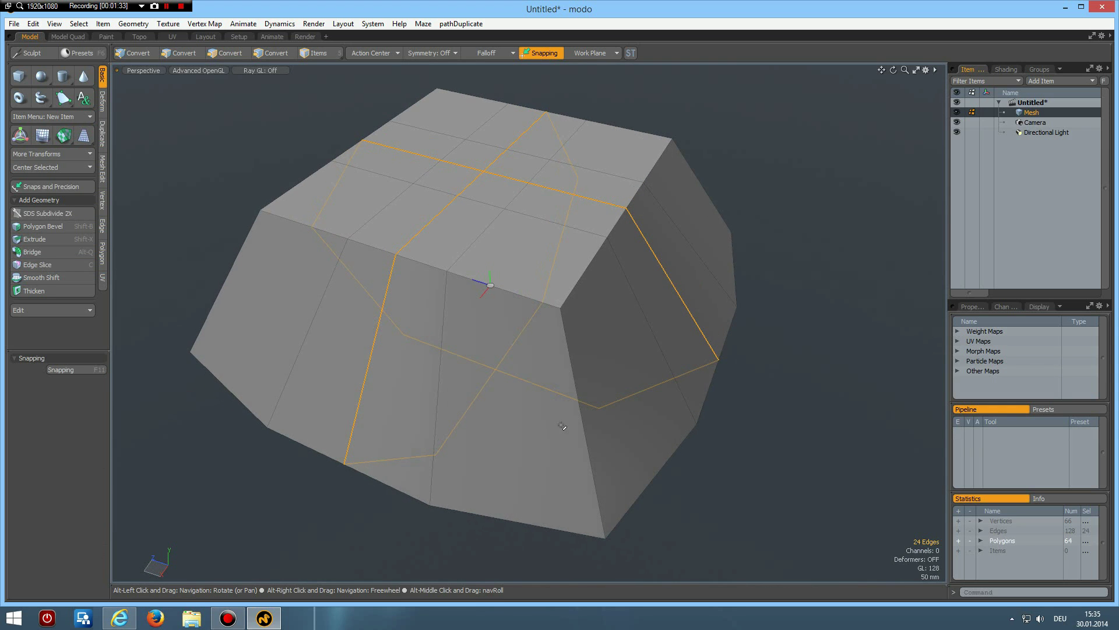
key(3)
click(427, 396)
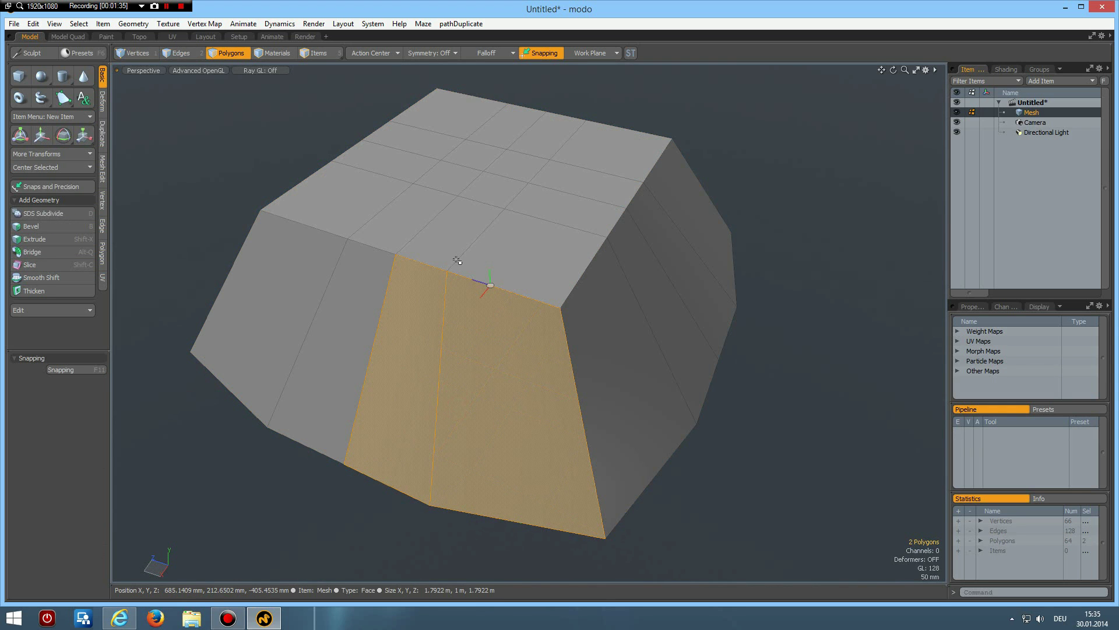
shift+click(463, 250)
shift+drag(502, 193, 637, 408)
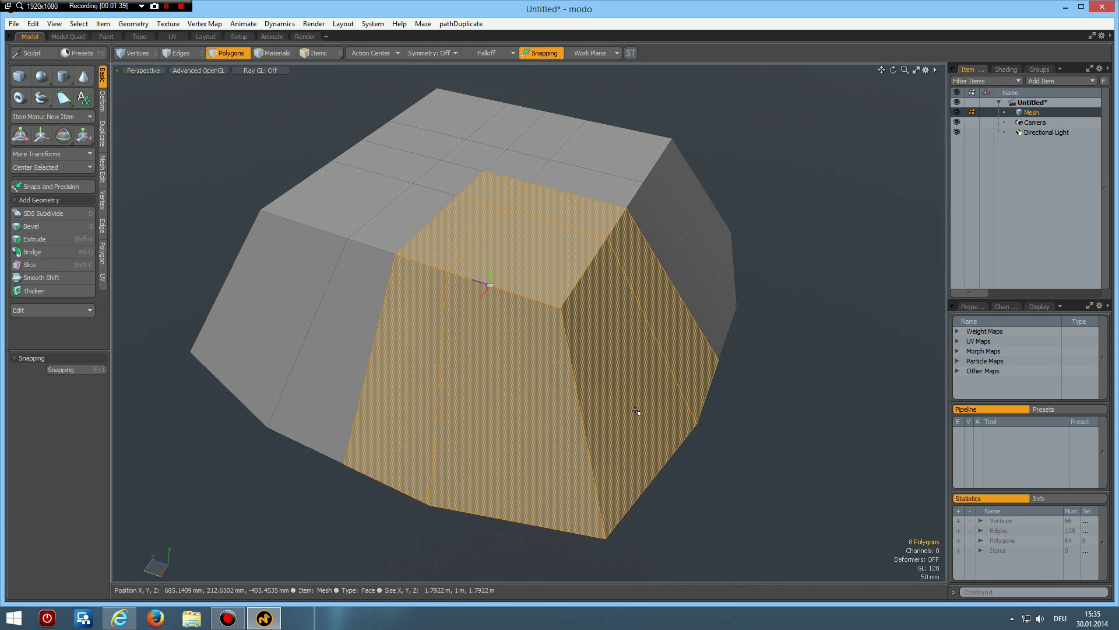
scroll(637, 411, down, 3)
scroll(638, 411, up, 2)
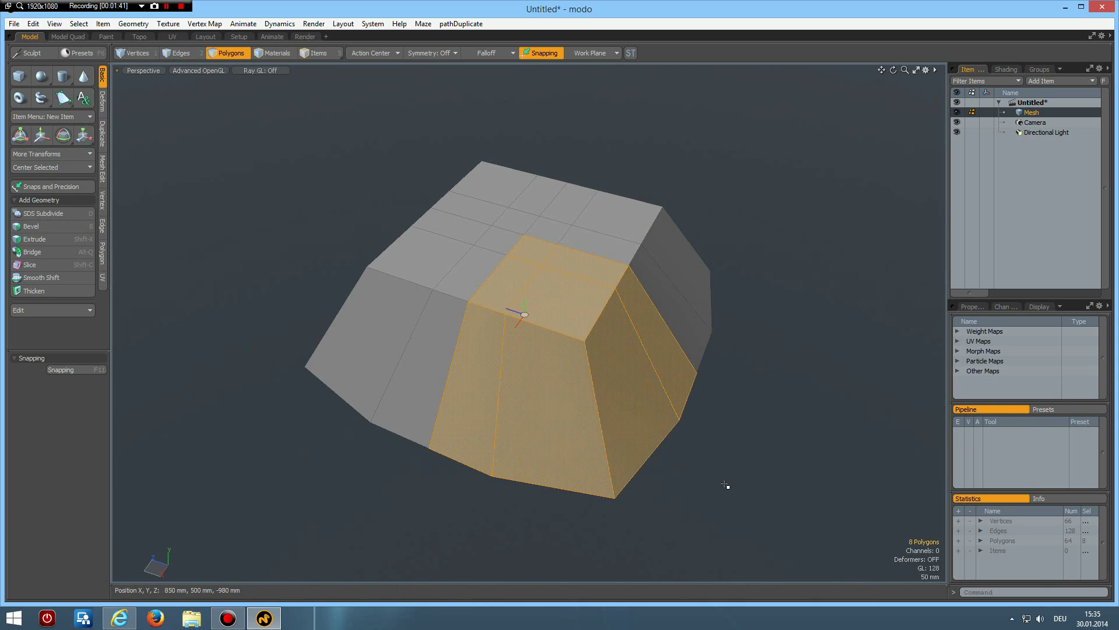
key(bracketleft)
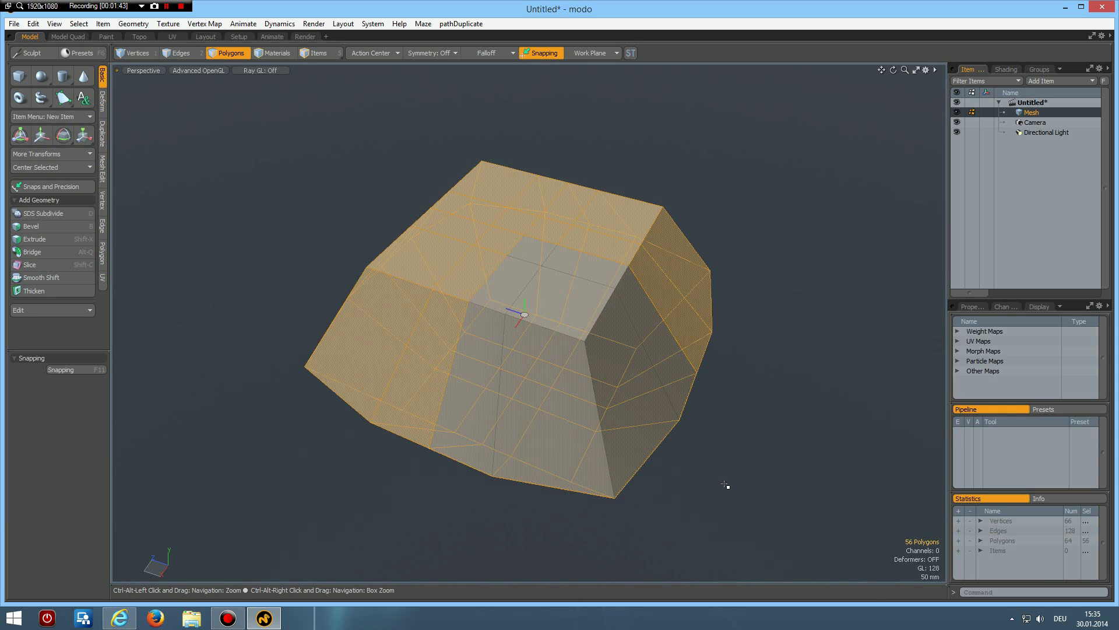
key(Delete)
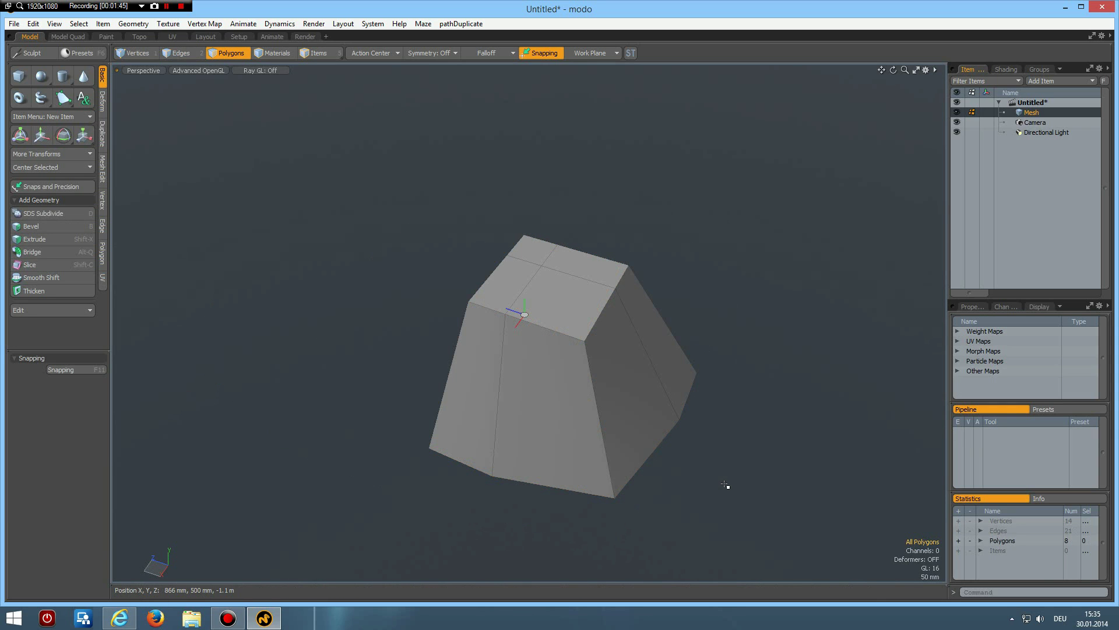
alt+drag(725, 497, 746, 491)
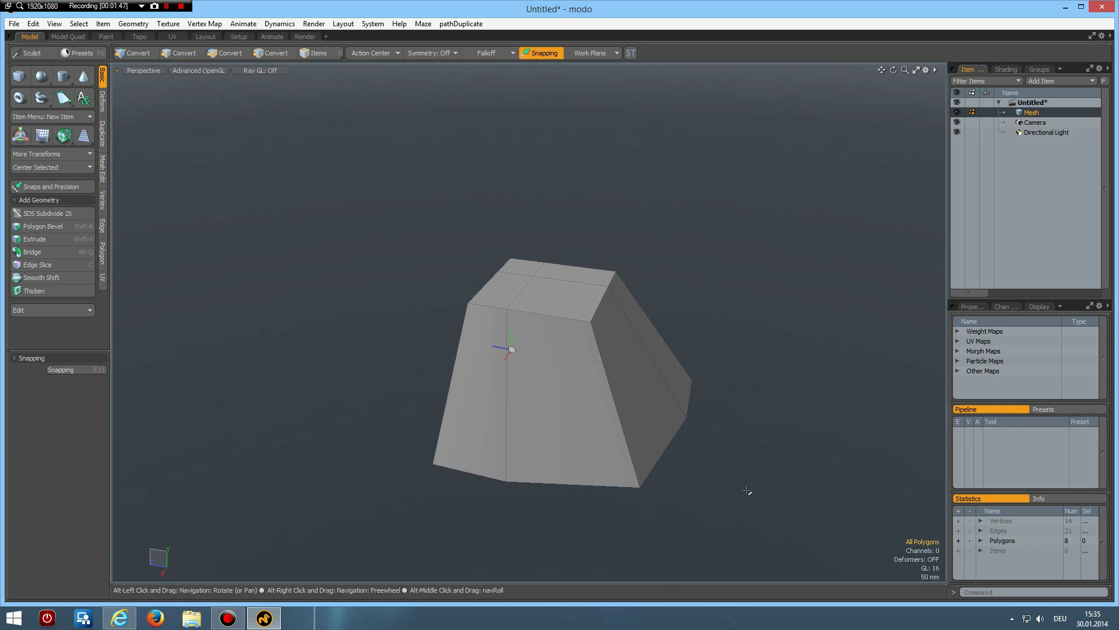
In Back view, add a linear falloff up the slanted corner edge, End X 440 mm
key(2)
click(636, 396)
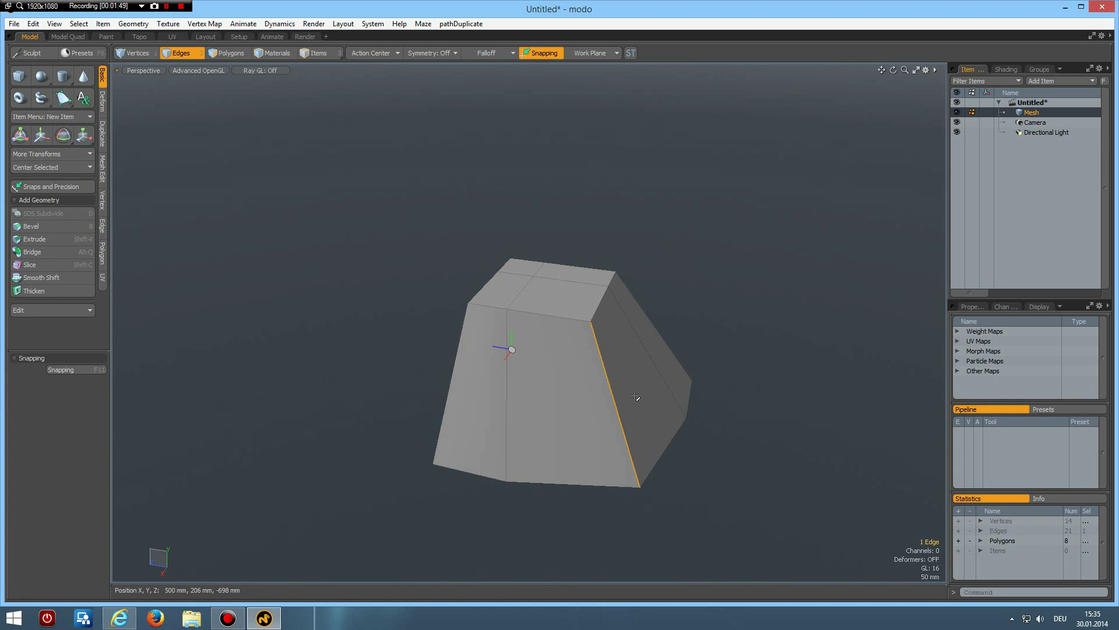
key(ctrl+KP_1)
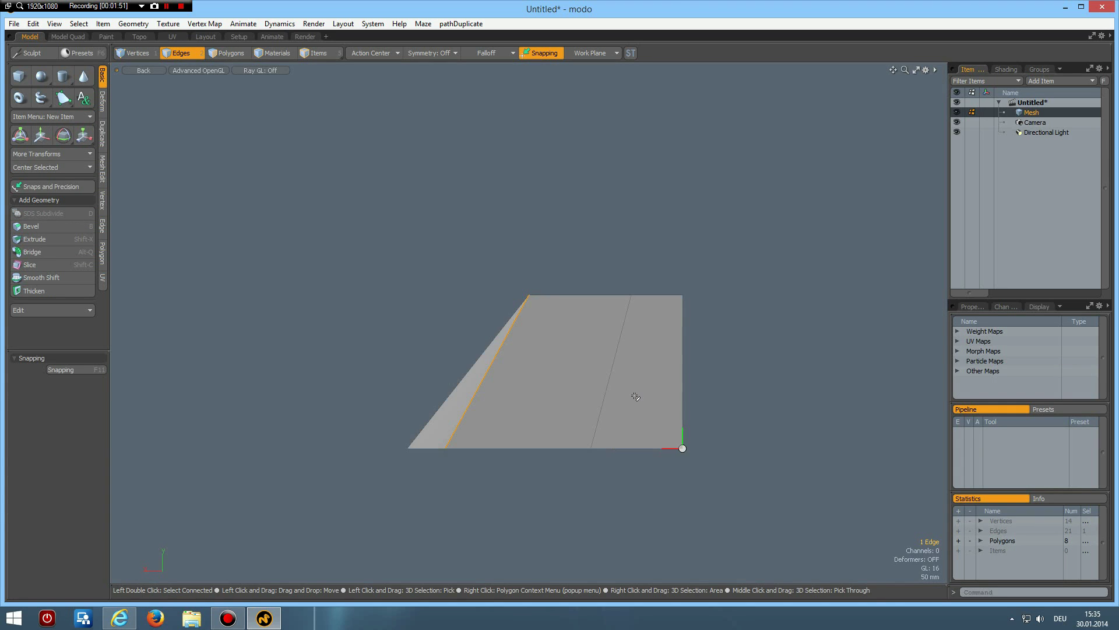
click(486, 54)
click(486, 61)
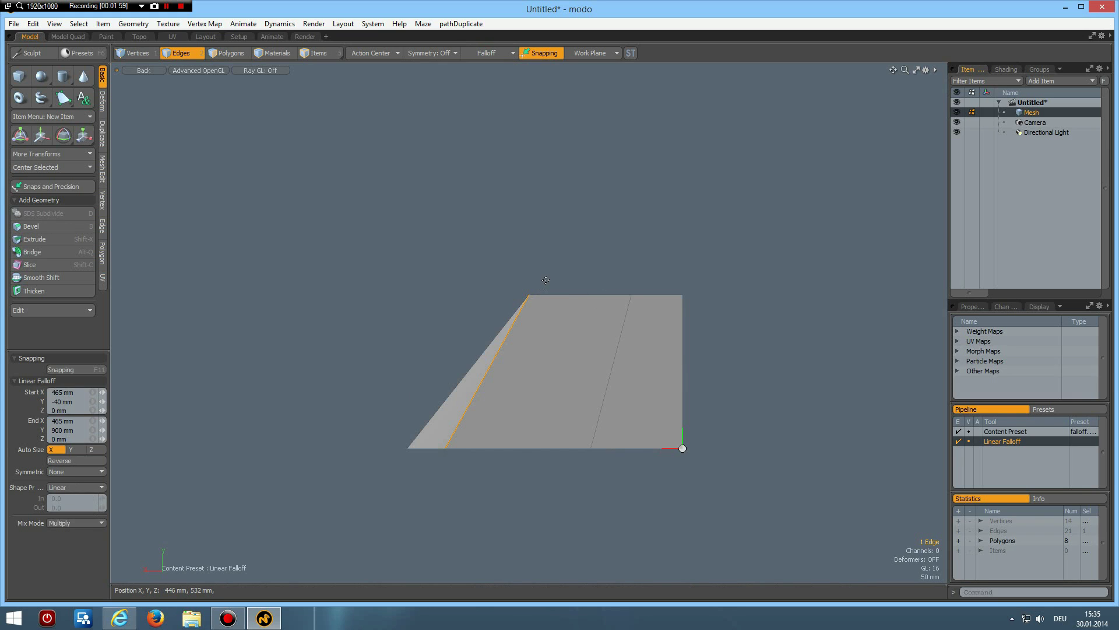
drag(546, 280, 546, 285)
click(78, 422)
text(440)
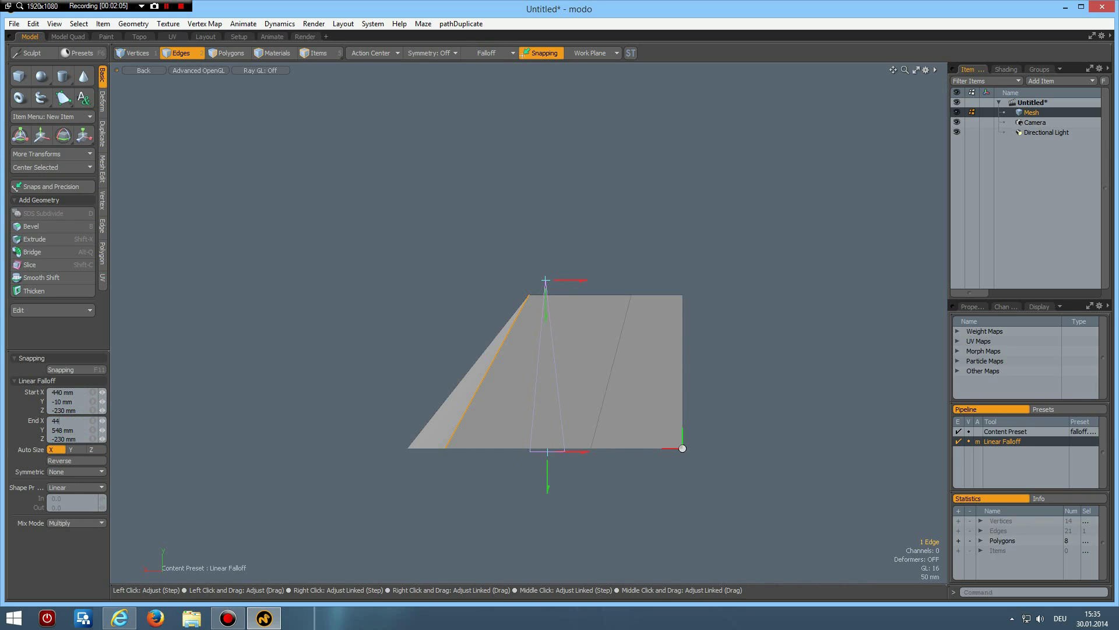
key(Return)
Return to Perspective view and apply Edge Bevel to the corner edge
key(ctrl+space)
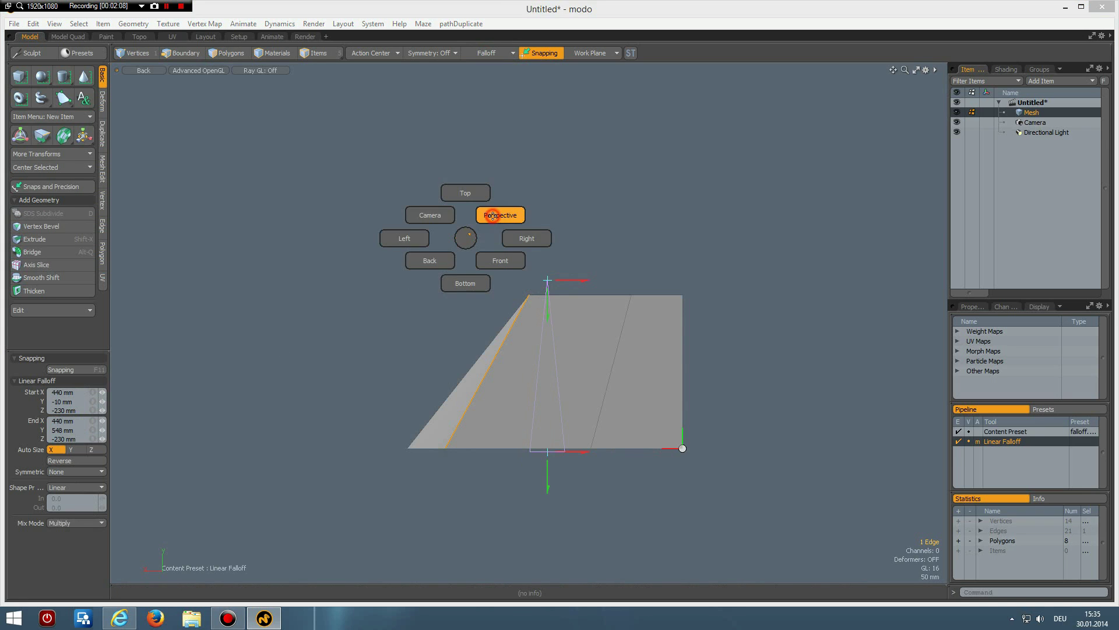
click(492, 216)
key(b)
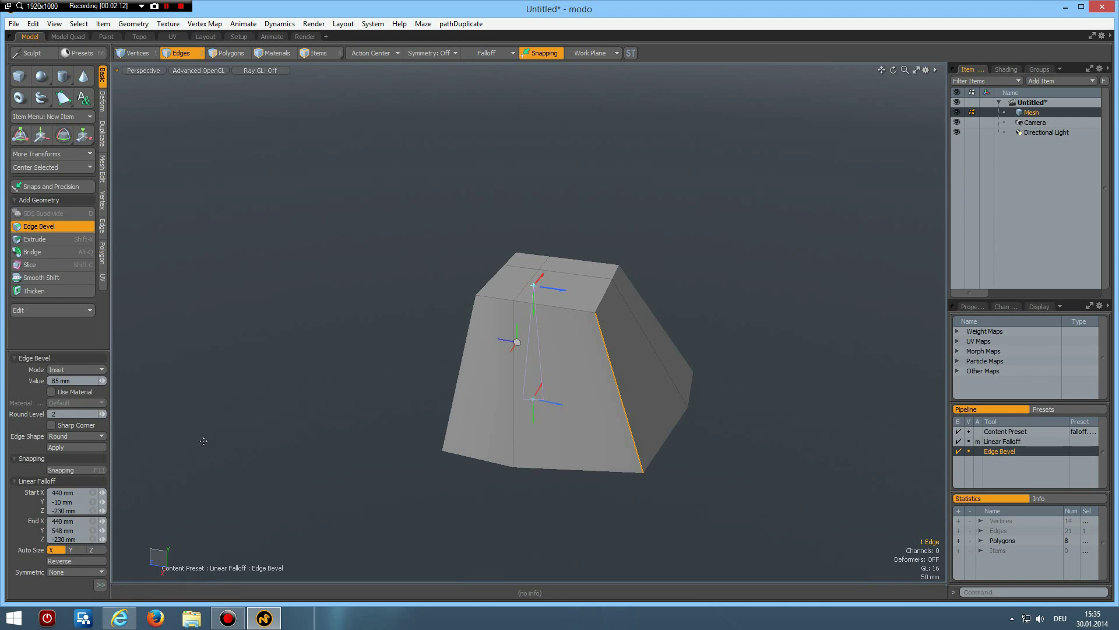
scroll(643, 365, up, 2)
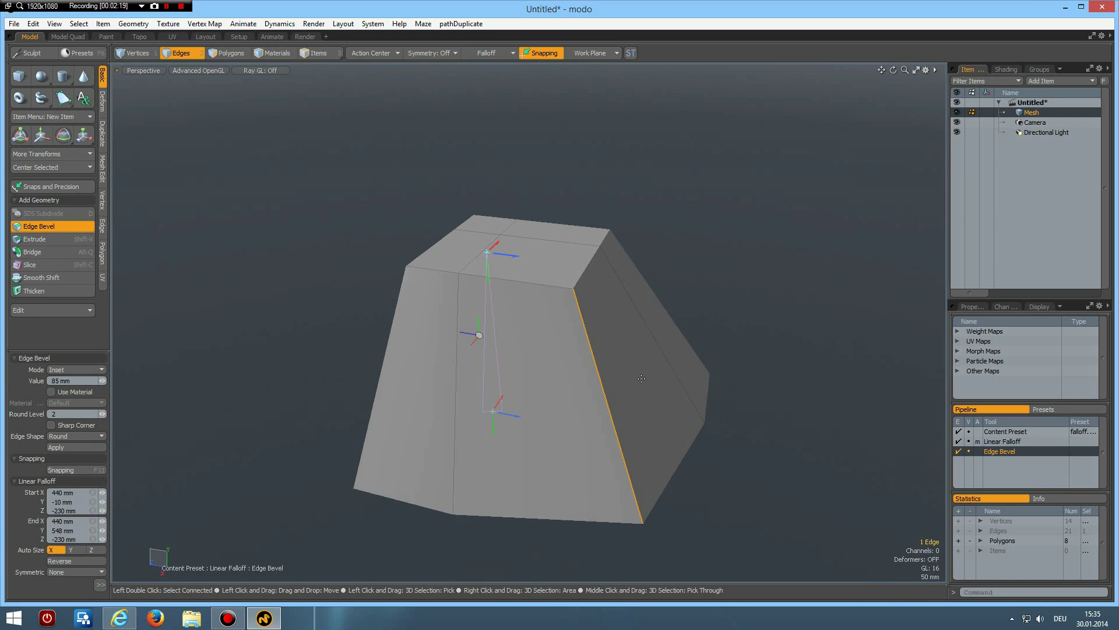
Widen the corner bevel and stretch the falloff upward so it tapers toward the top
key(q)
key(b)
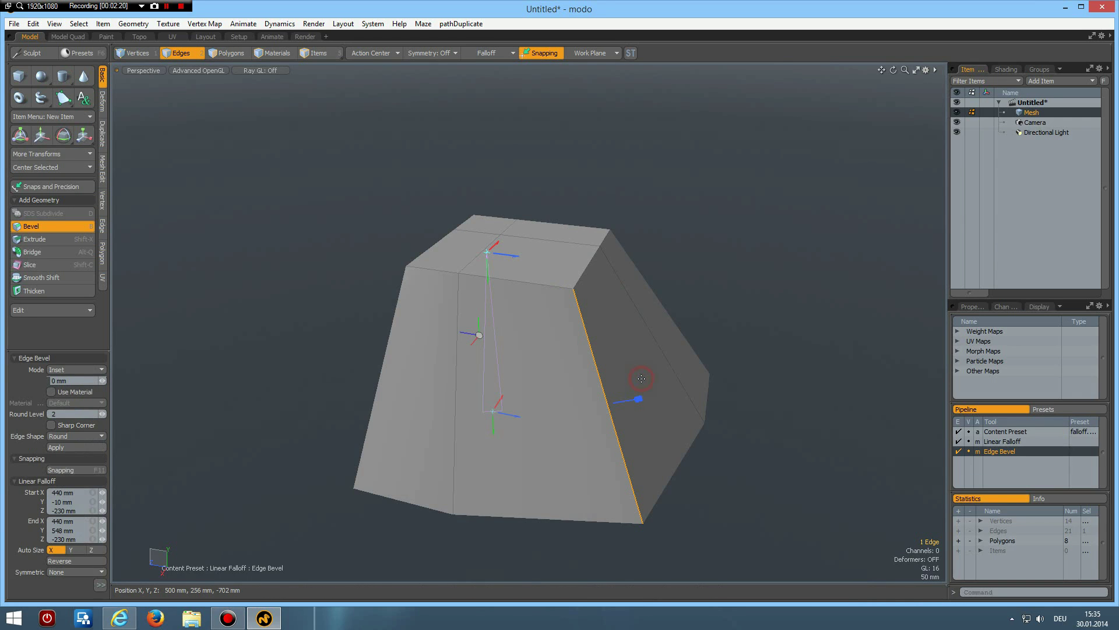
mouse_move(638, 398)
mouse_down()
mouse_move(665, 399)
mouse_move(678, 363)
mouse_up()
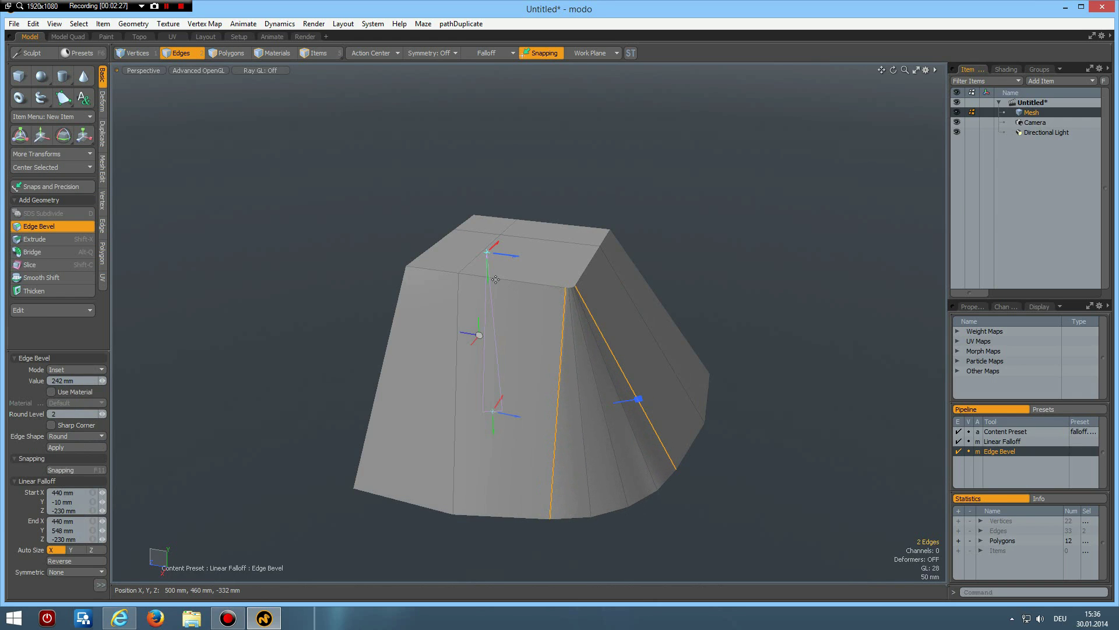
drag(488, 267, 482, 82)
key(space)
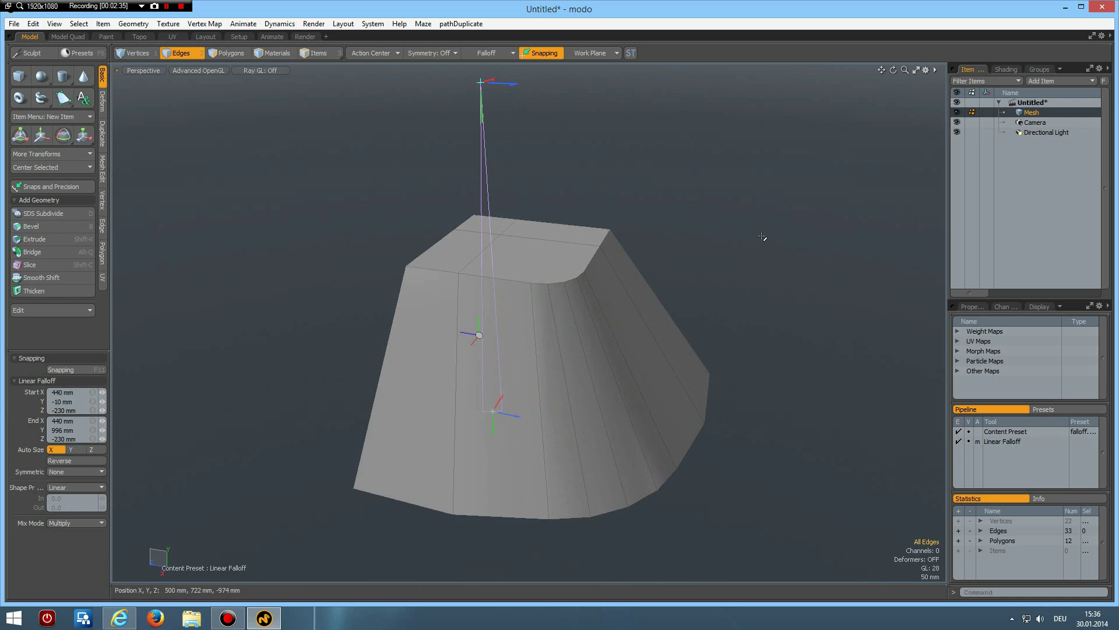
Remove the falloff and select the block's top rim edge loop
key(space)
alt+drag(678, 341, 405, 264)
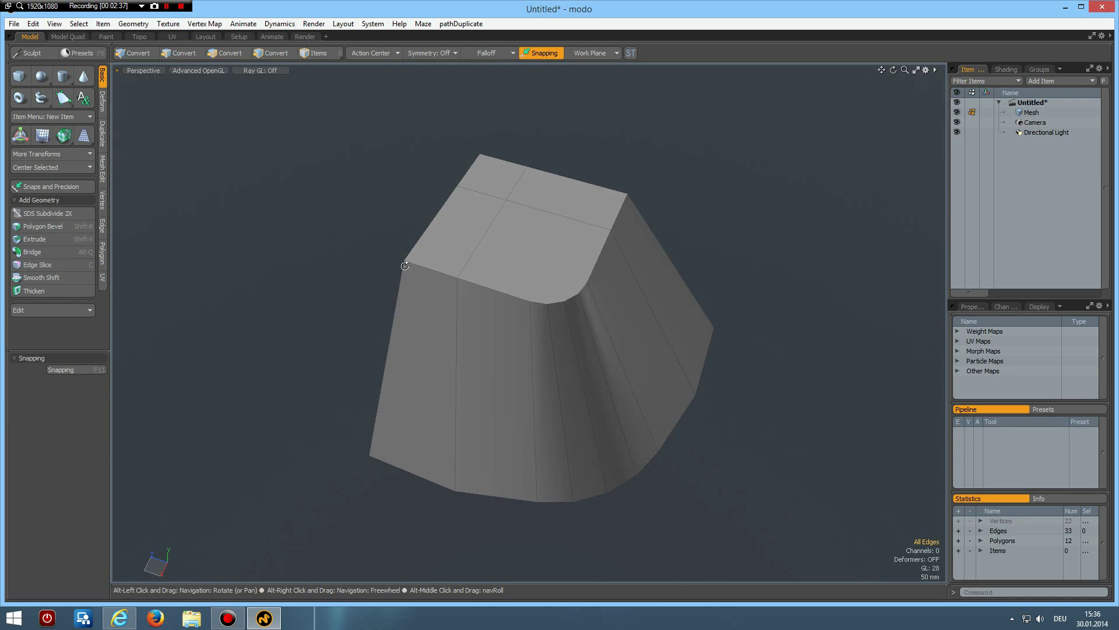
key(2)
click(433, 269)
shift+click(494, 291)
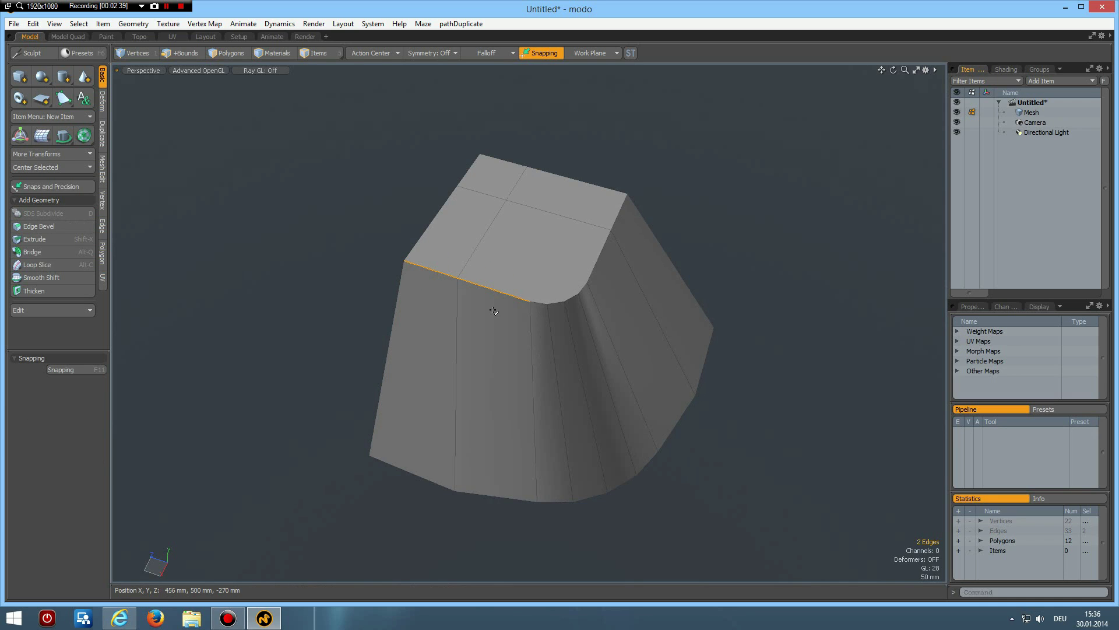
key(Up)
key(Up)
key(Up)
key(Up)
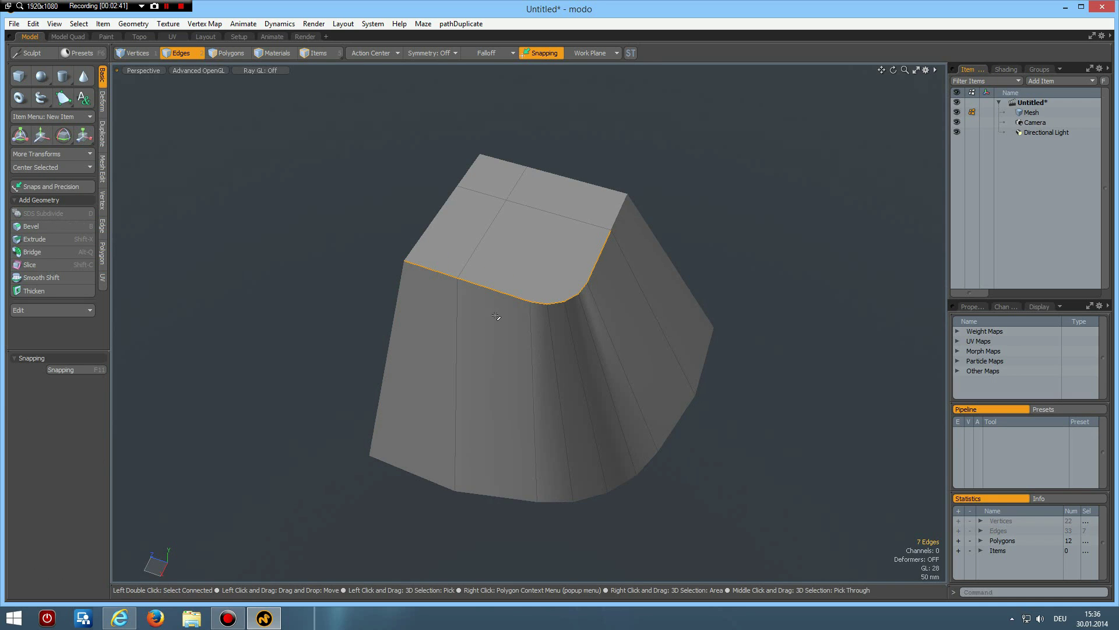
Bevel the top rim edges by about 78 mm, then clear the selection
key(b)
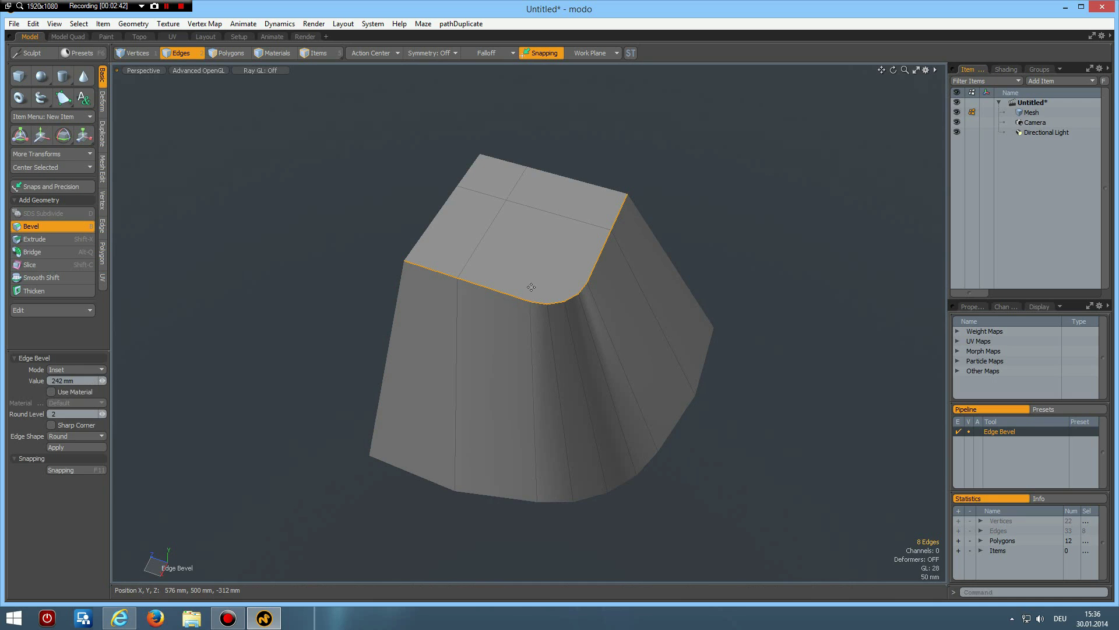
click(536, 195)
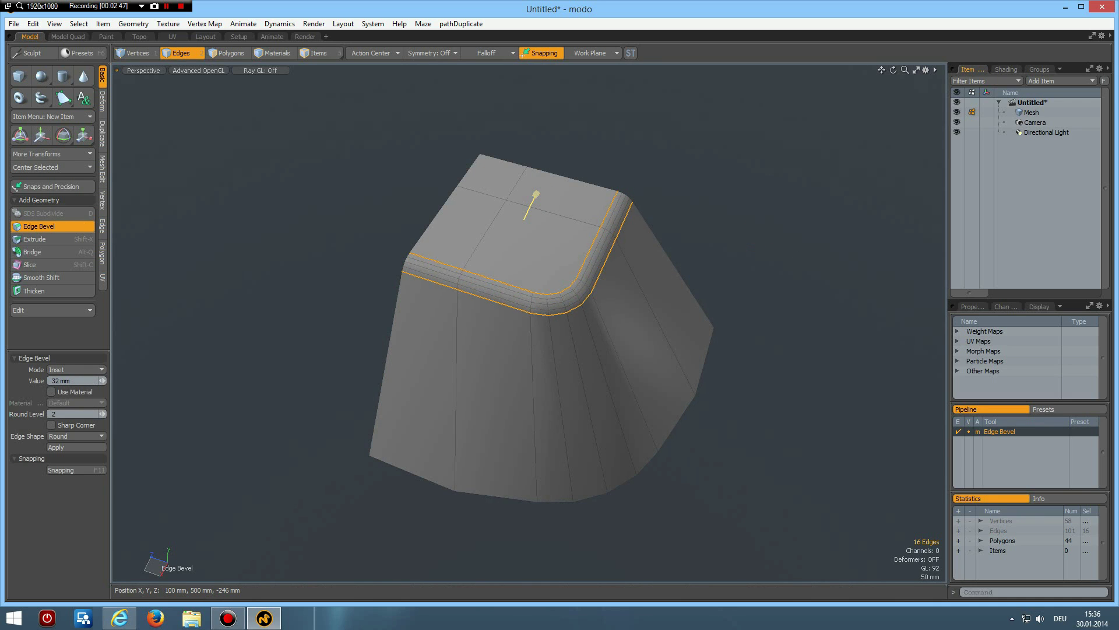
drag(539, 197, 600, 197)
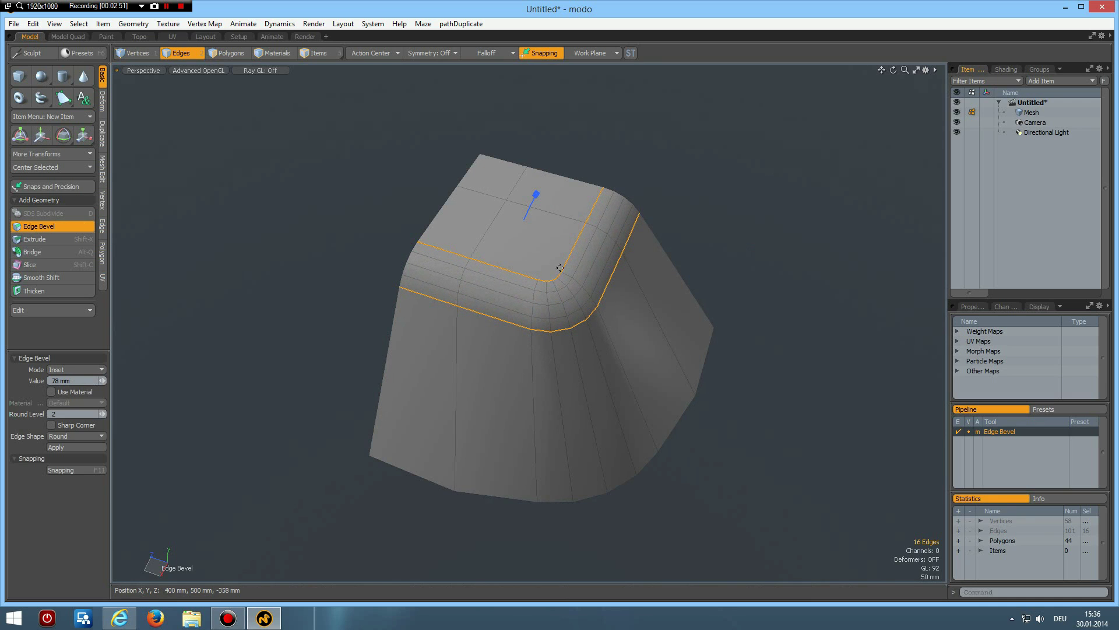
key(space)
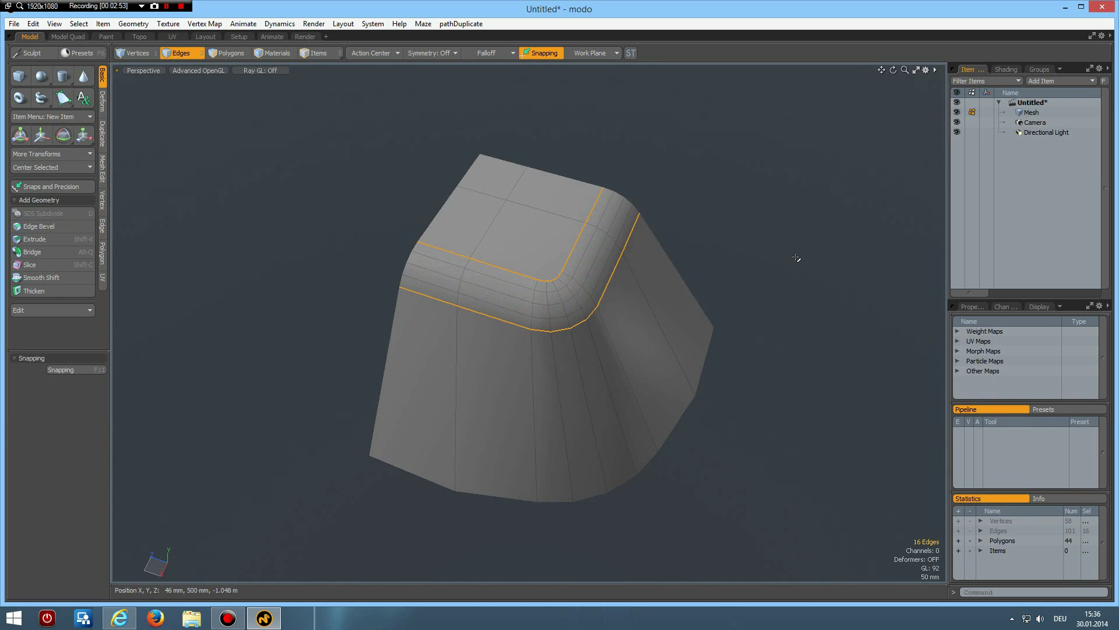
alt+drag(721, 291, 760, 200)
click(759, 200)
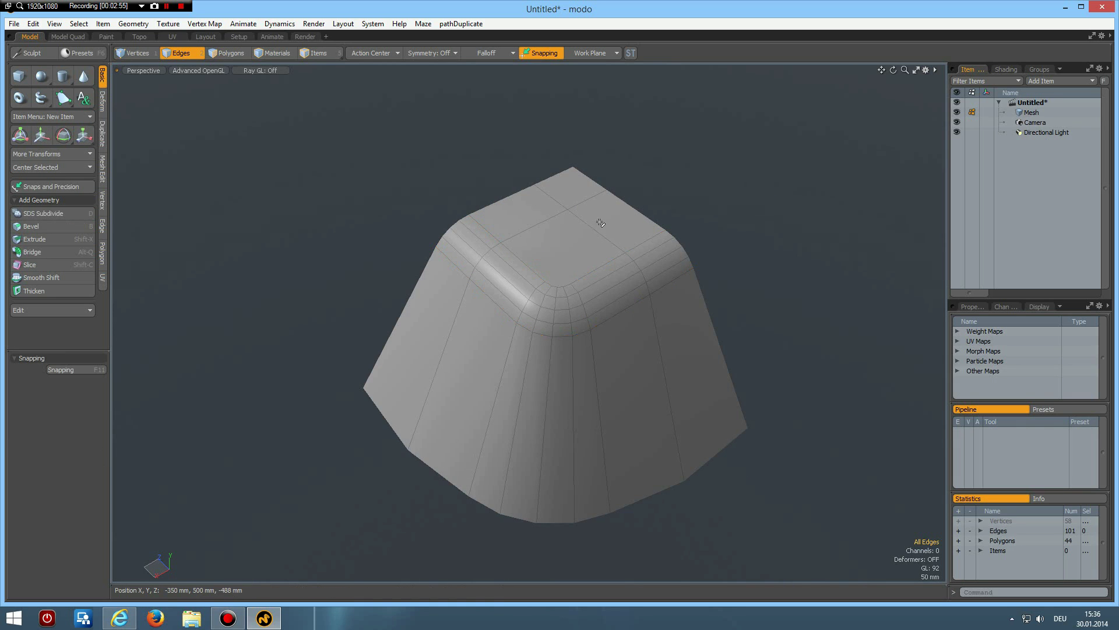
scroll(597, 224, up, 3)
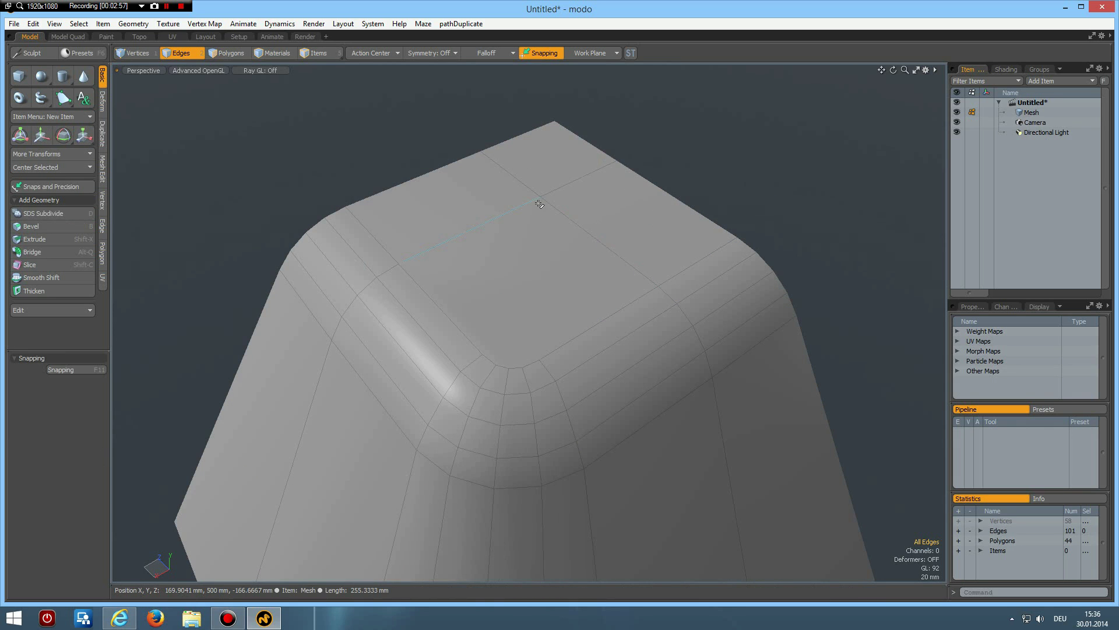
Cut two edges linking the rounded corner to the top edge
key(alt+c)
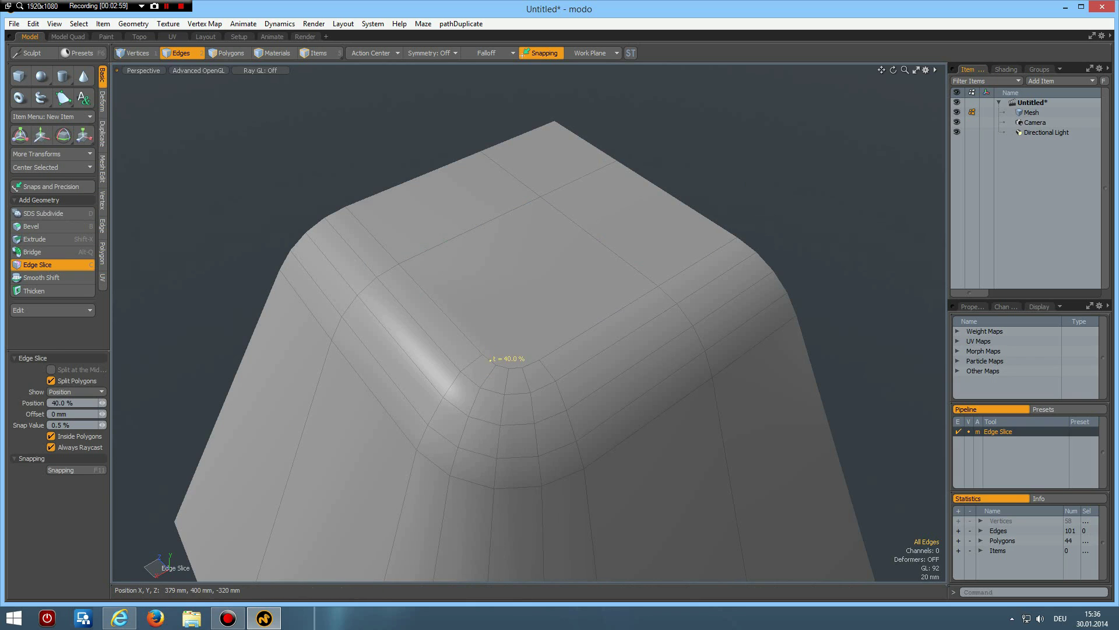
click(529, 207)
click(523, 366)
key(q)
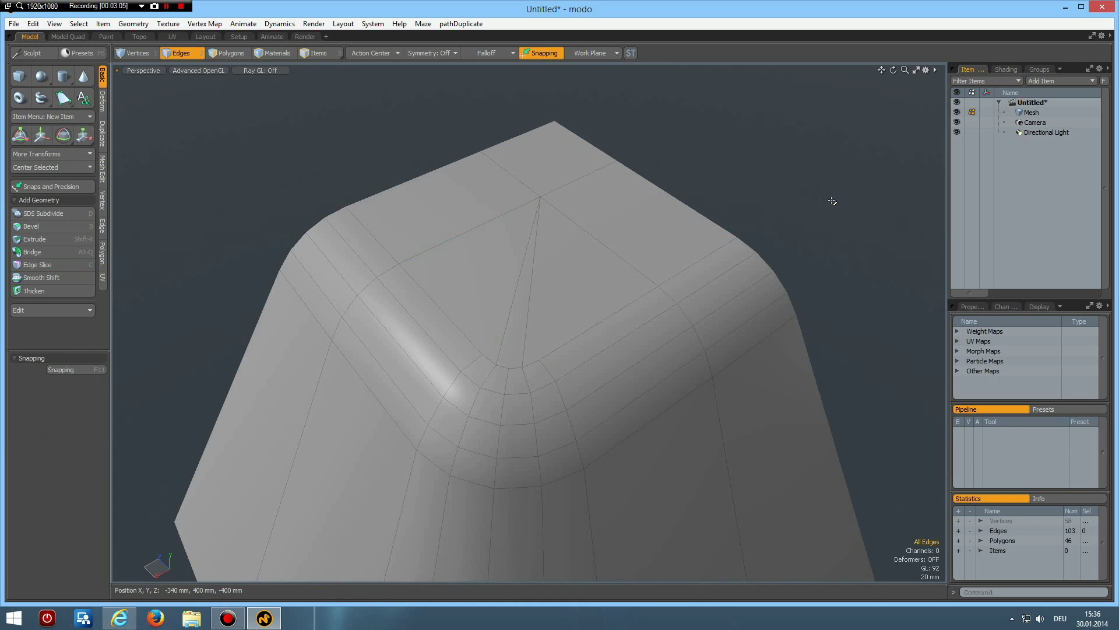
Delete the flat top surface polygons to leave an open shell
key(3)
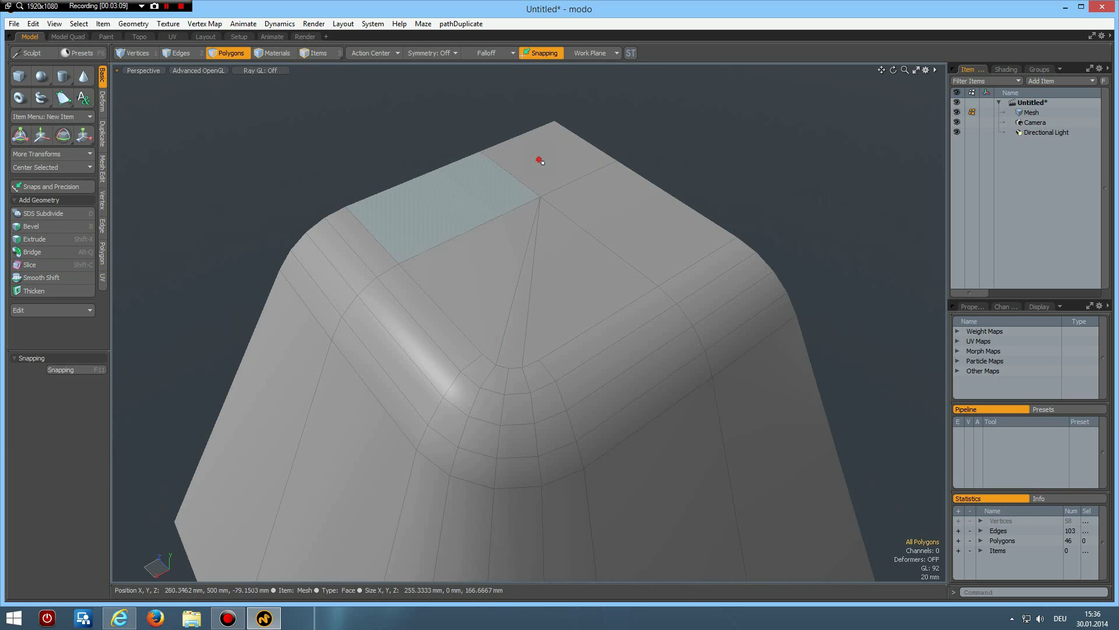
click(540, 160)
key(shift+Up)
key(Delete)
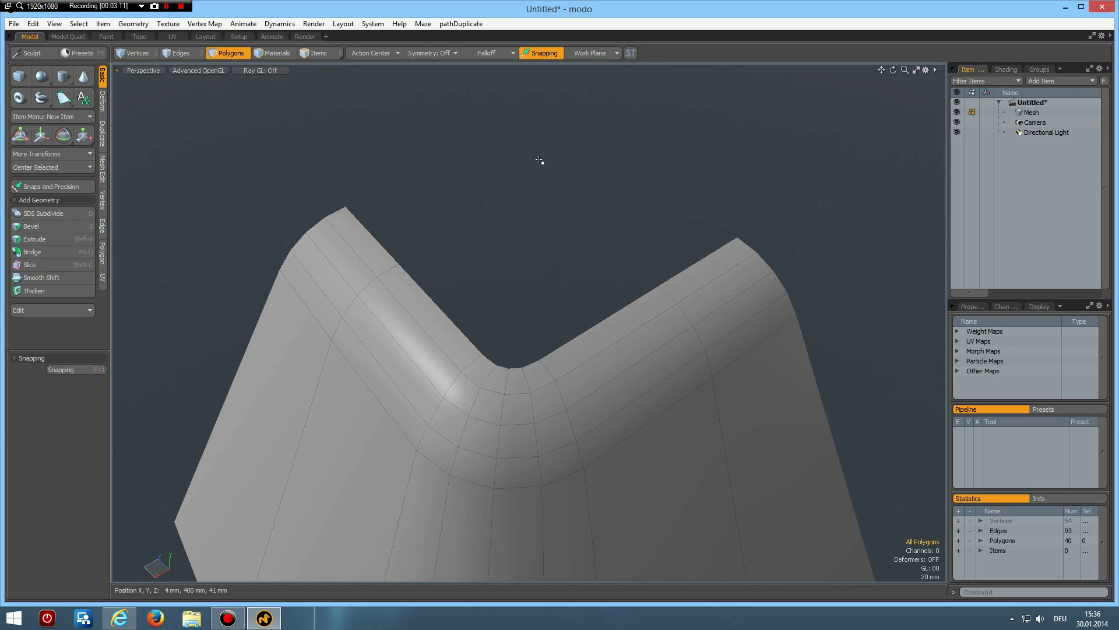
scroll(643, 228, down, 5)
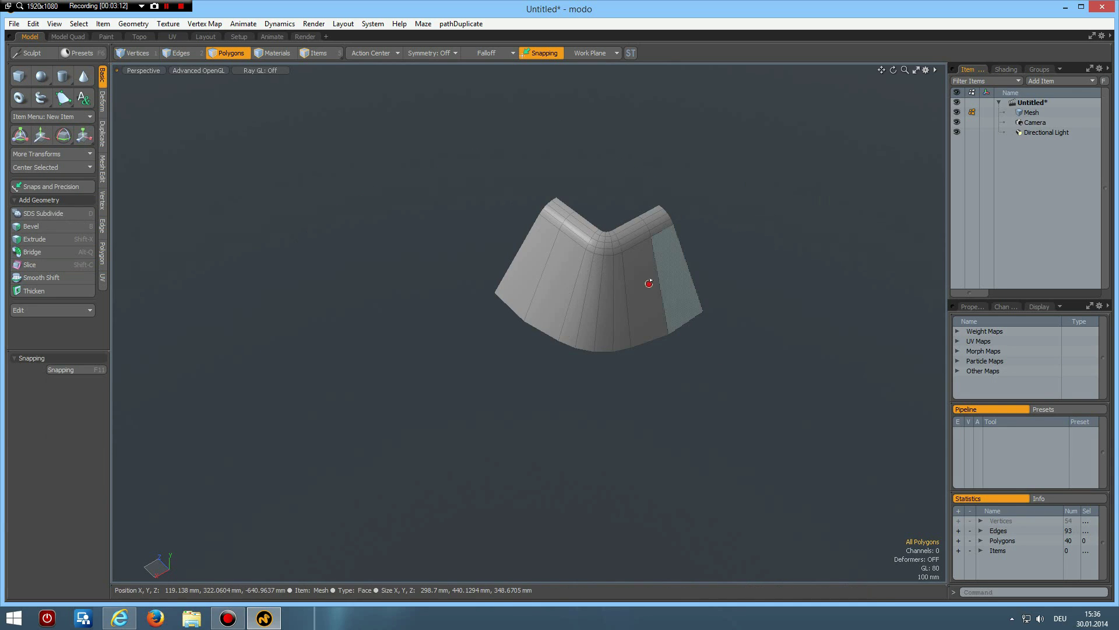
mouse_move(559, 279)
alt+mouse_down()
mouse_move(612, 302)
mouse_move(381, 309)
mouse_move(420, 313)
alt+mouse_up()
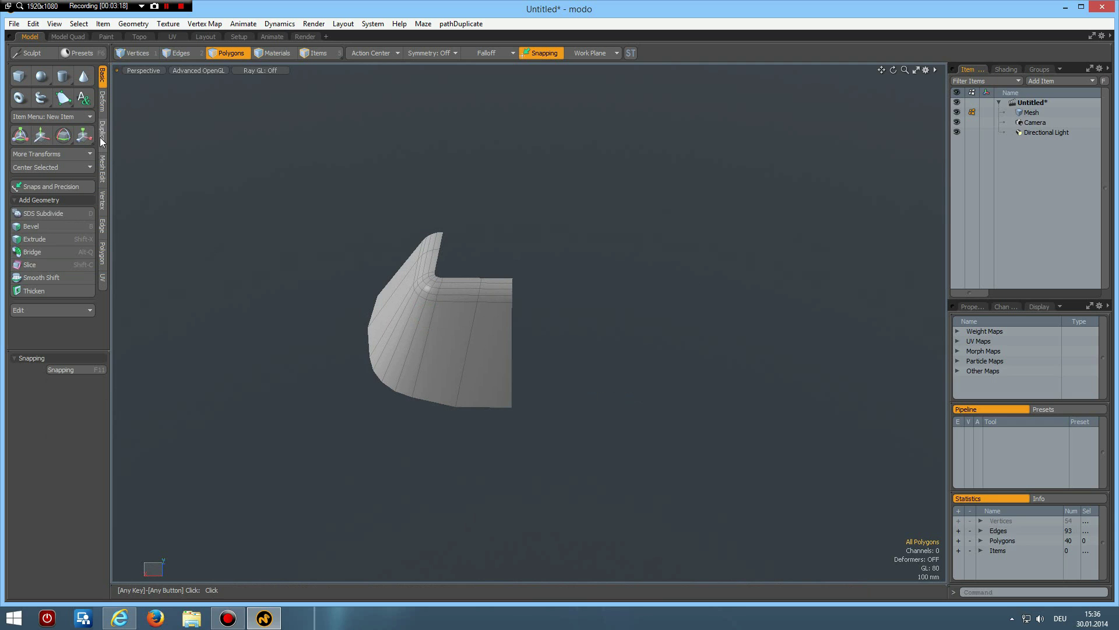
Mirror the quarter across X, then across Z
click(102, 140)
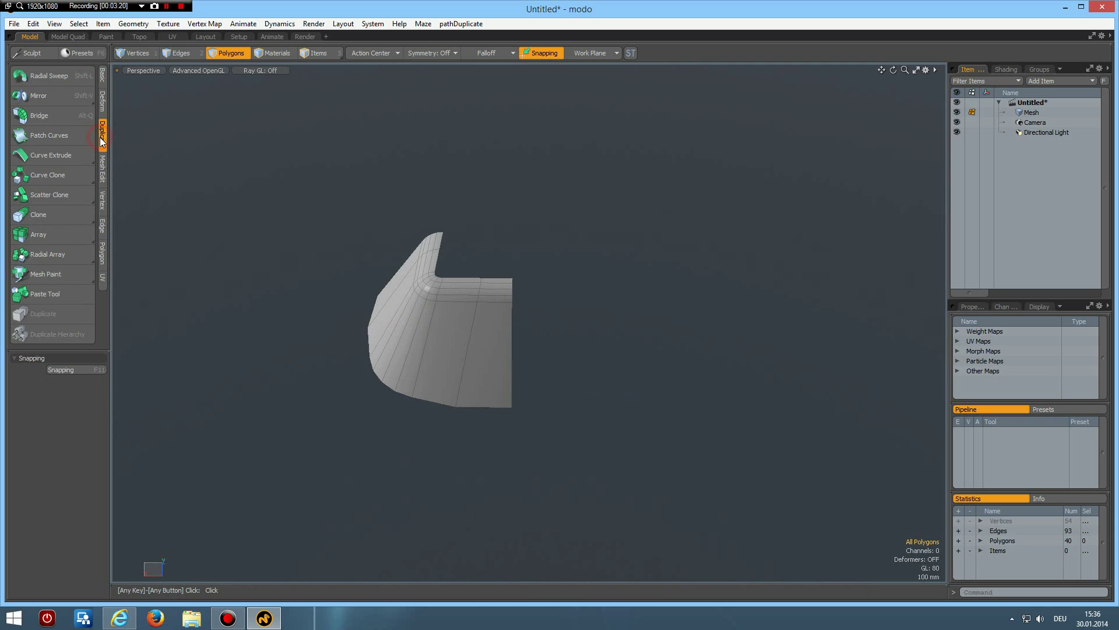
click(36, 97)
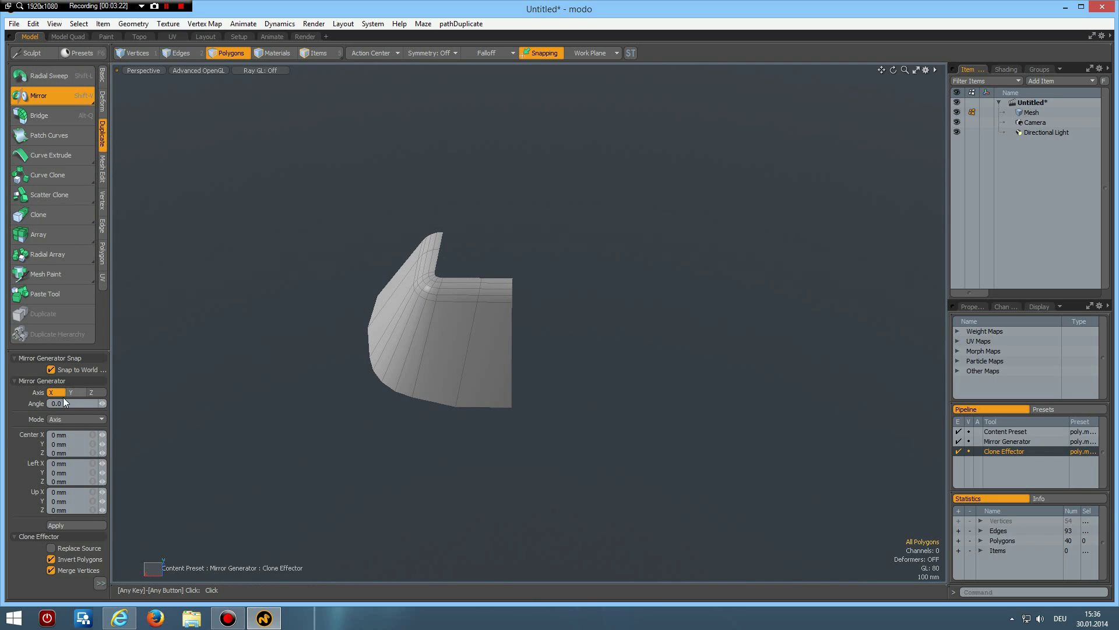
click(72, 526)
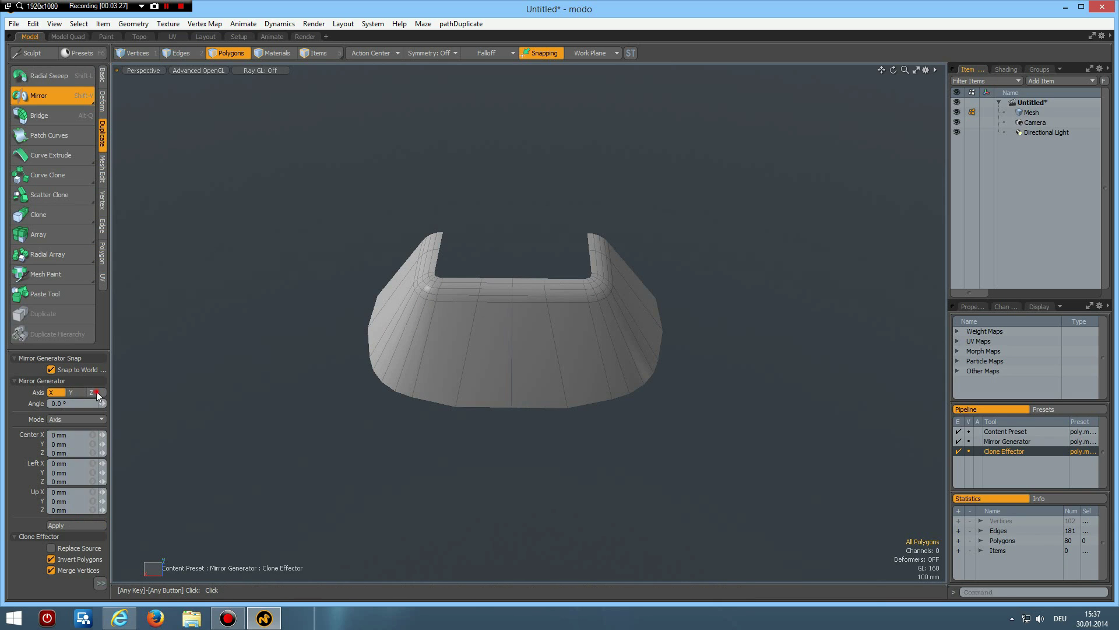
click(93, 391)
click(77, 525)
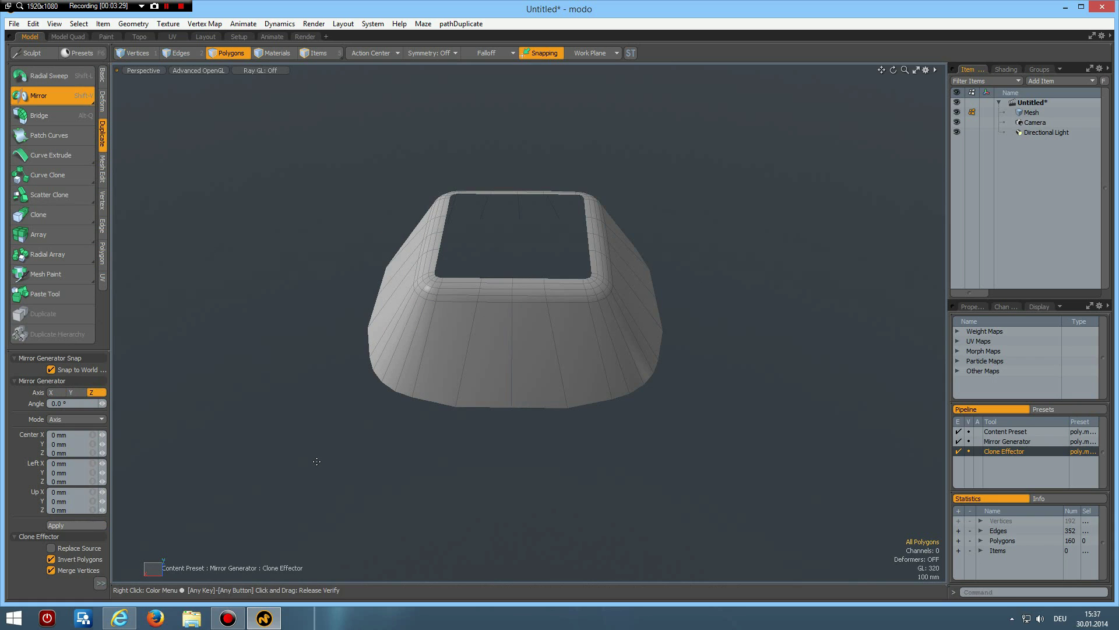
Preview the box subdivided, then look down on it unsubdivided
key(Tab)
mouse_move(444, 368)
alt+mouse_down()
mouse_move(629, 324)
mouse_move(468, 371)
alt+mouse_up()
key(Tab)
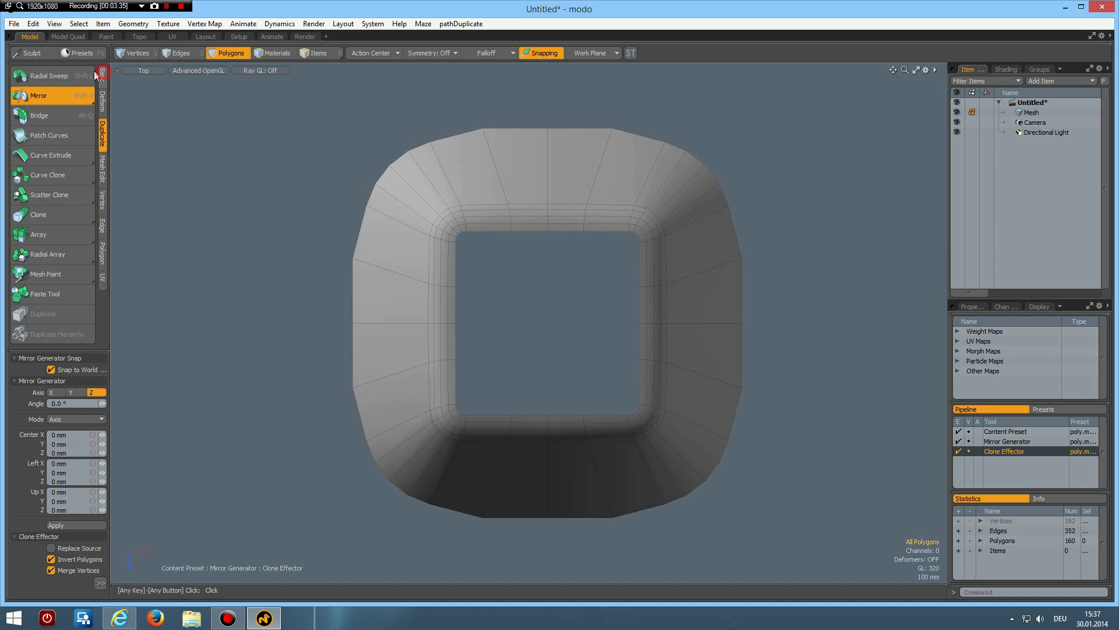
Create a zero-height cube plane, 666 mm in X/Z, at Y 500 mm, centred
click(102, 73)
click(29, 77)
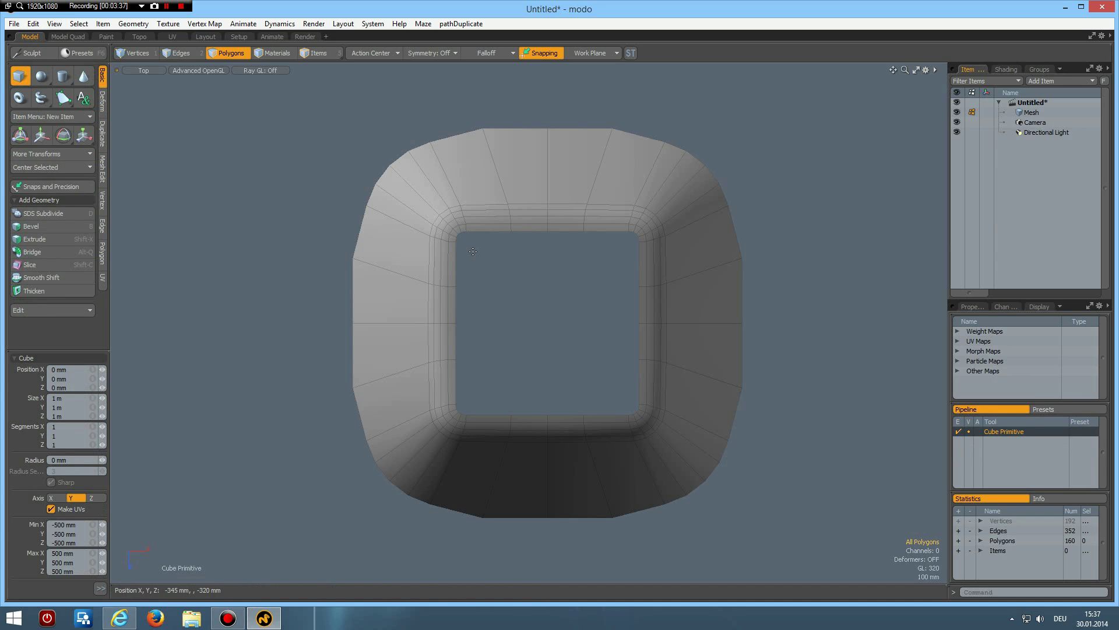
drag(472, 251, 617, 398)
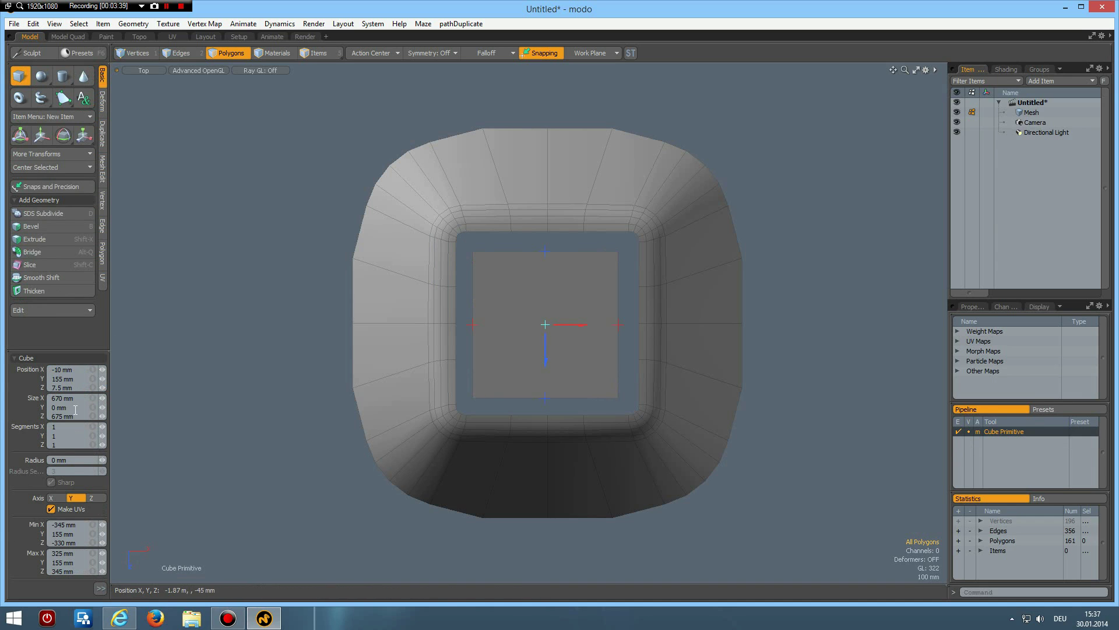
click(81, 398)
text(666)
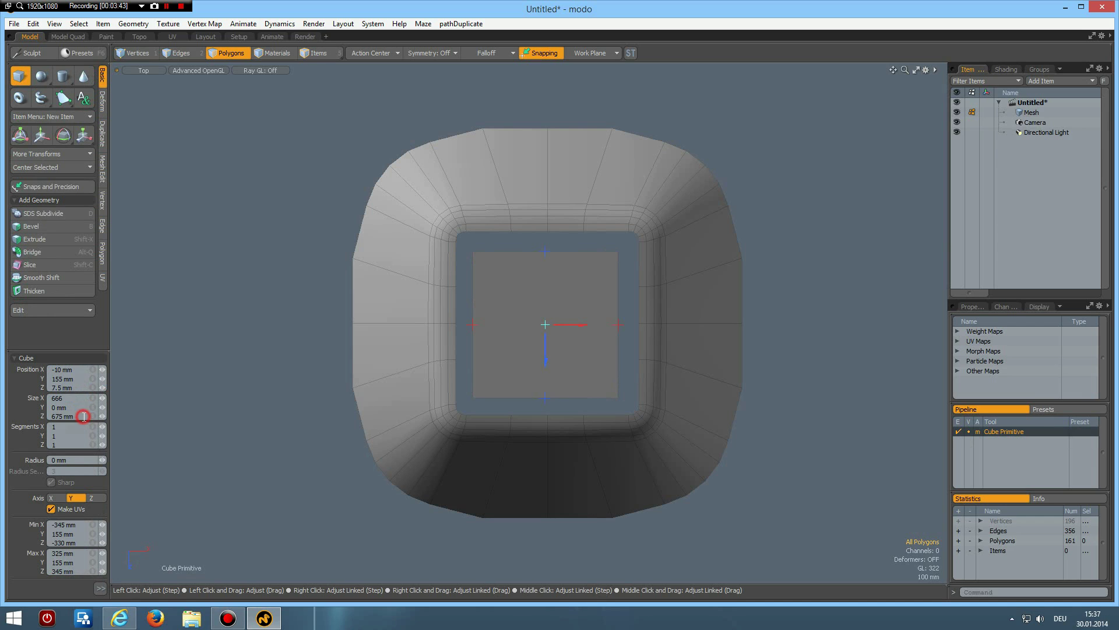
click(81, 378)
text(500)
click(79, 369)
click(77, 386)
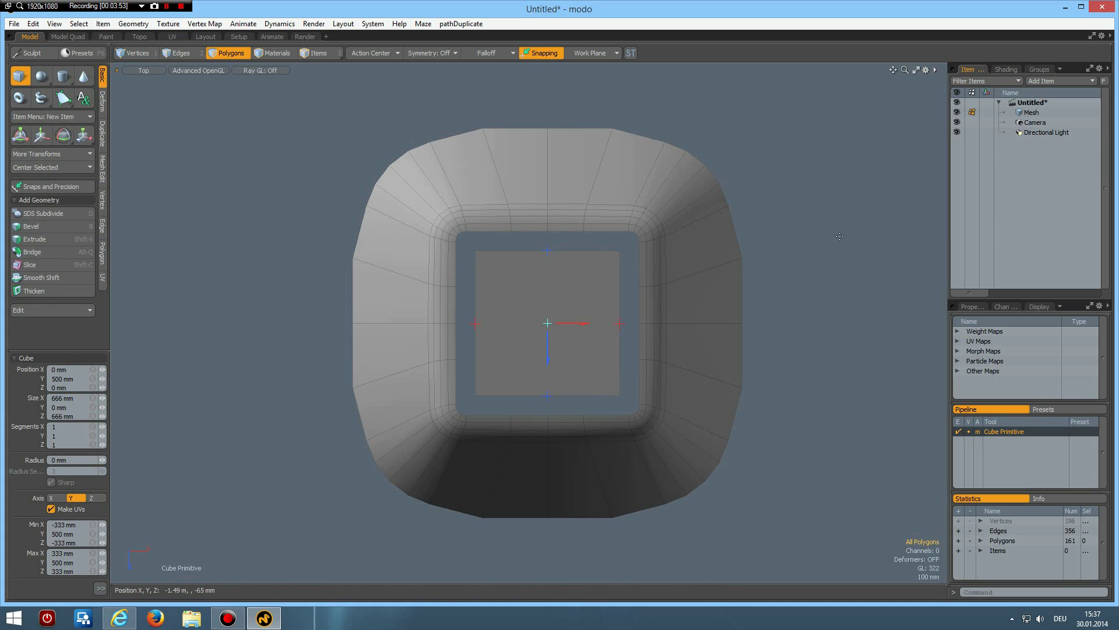
Orbit the Perspective view over the box top and finish the plane
key(ctrl+space)
click(892, 204)
alt+drag(731, 324, 629, 343)
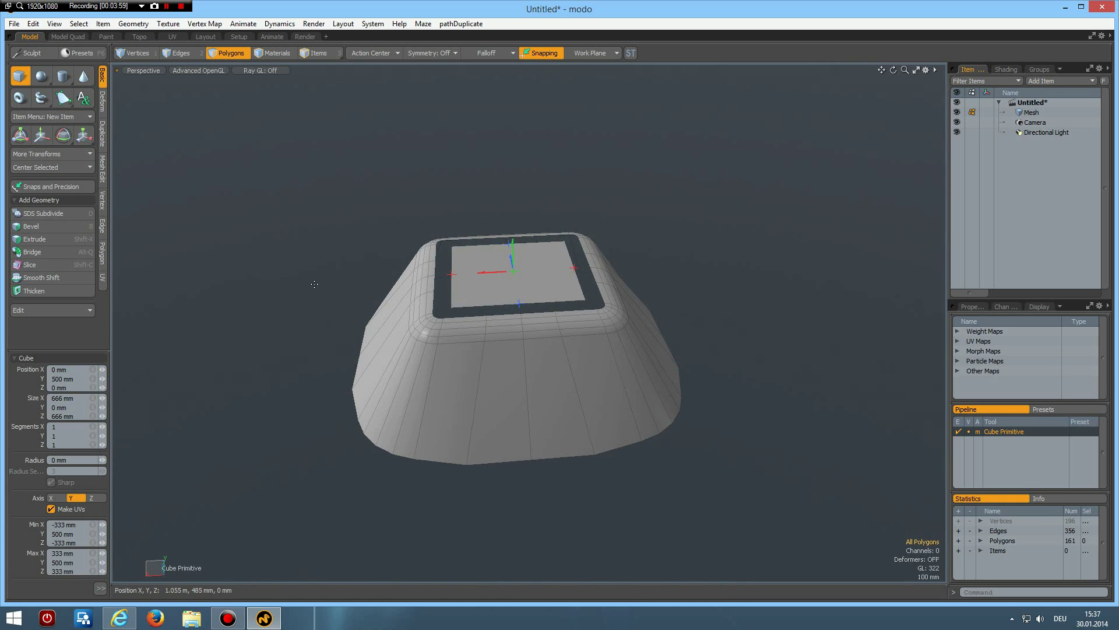
scroll(314, 284, up, 2)
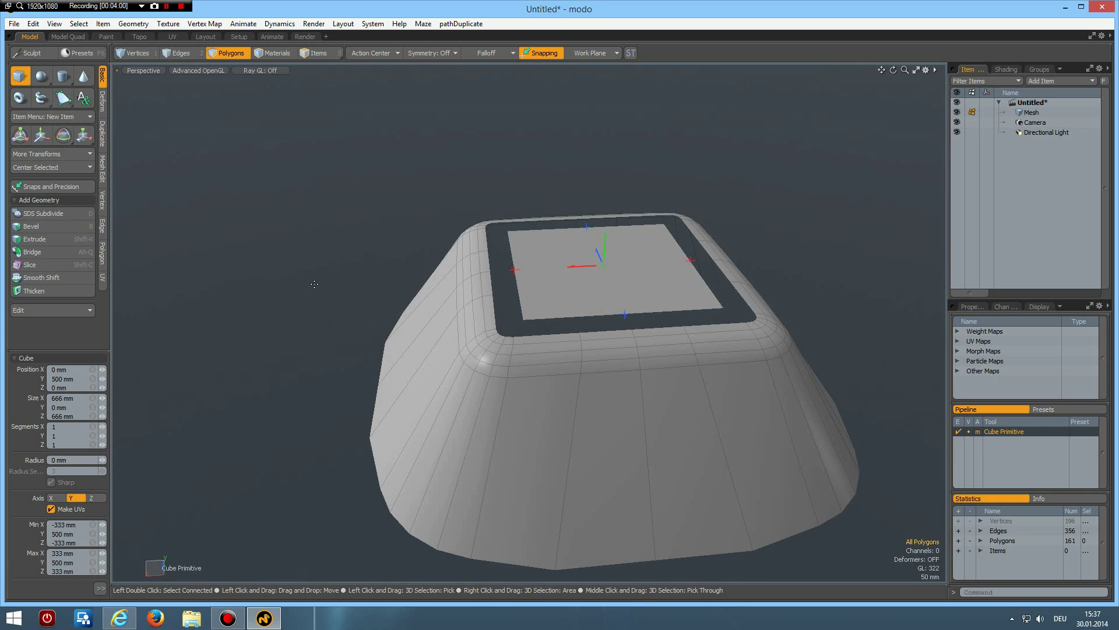
key(q)
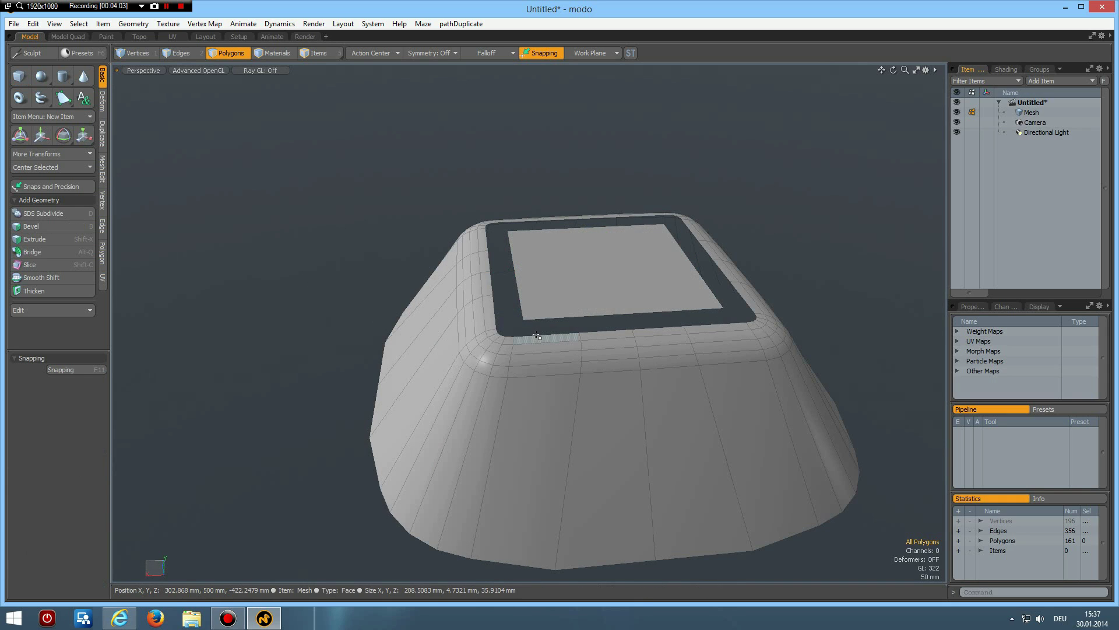
Select the square's bottom edge and cut 7 evenly spaced loop slices across it
key(2)
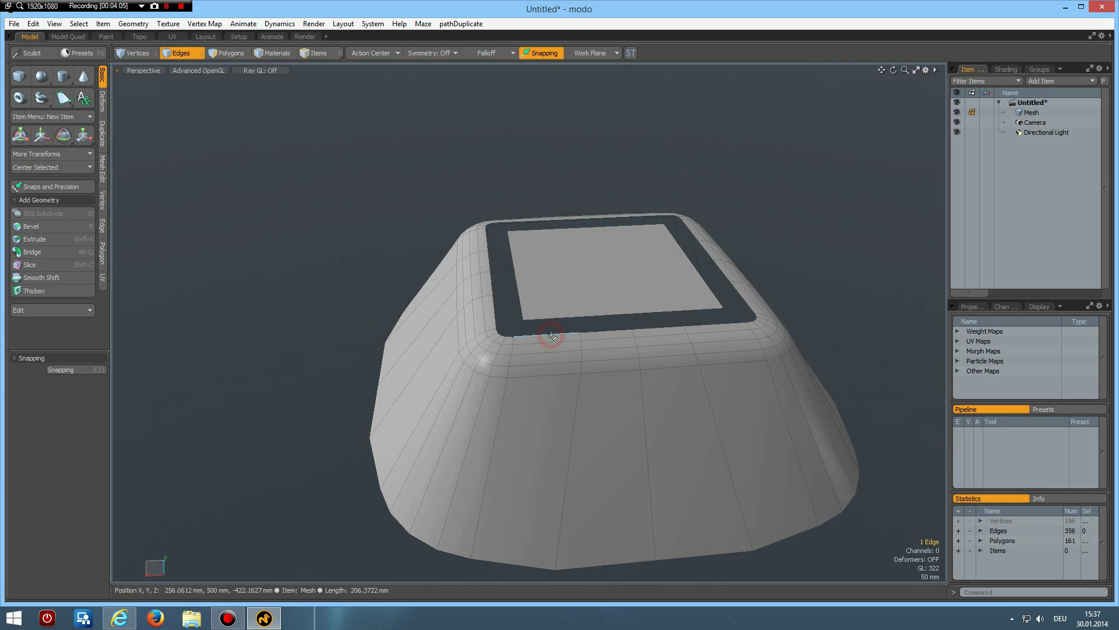
double_click(552, 336)
alt+drag(584, 323, 571, 337)
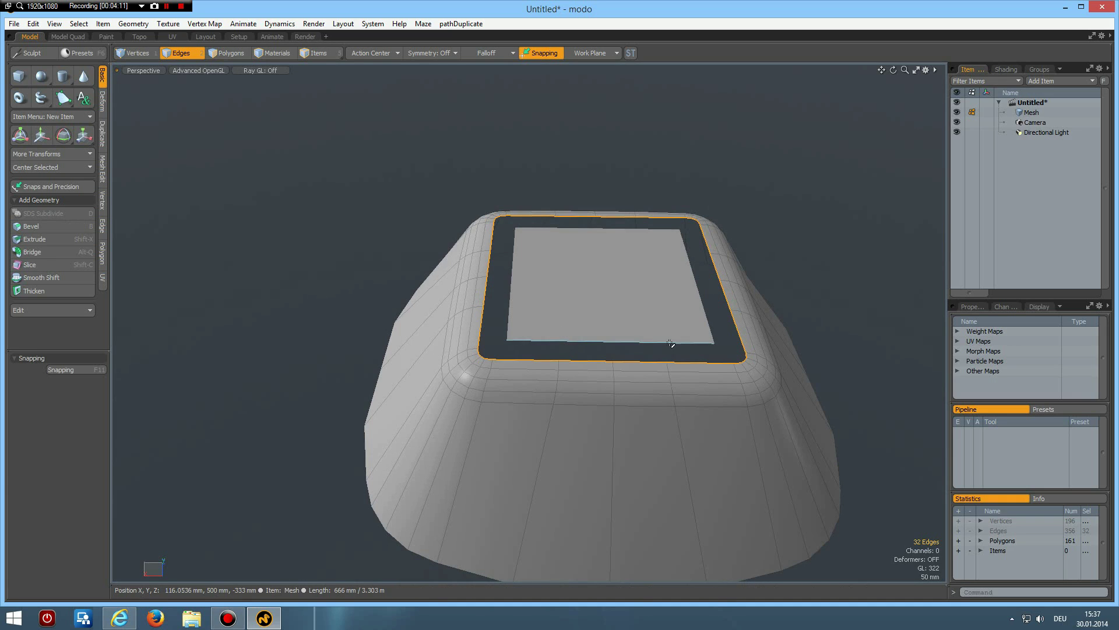
click(549, 343)
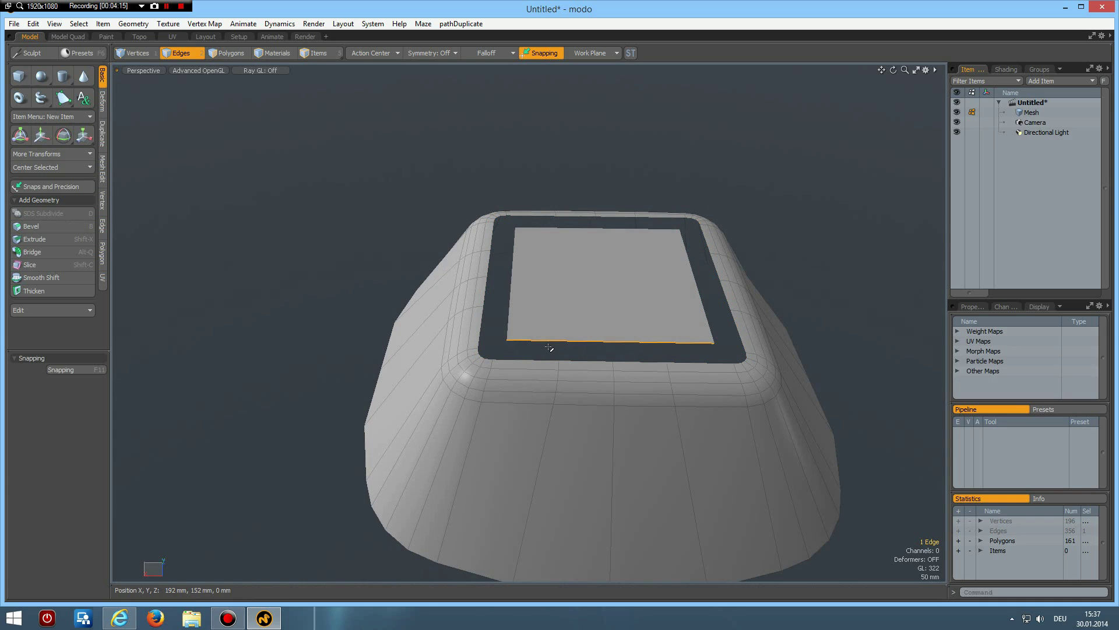
key(alt+c)
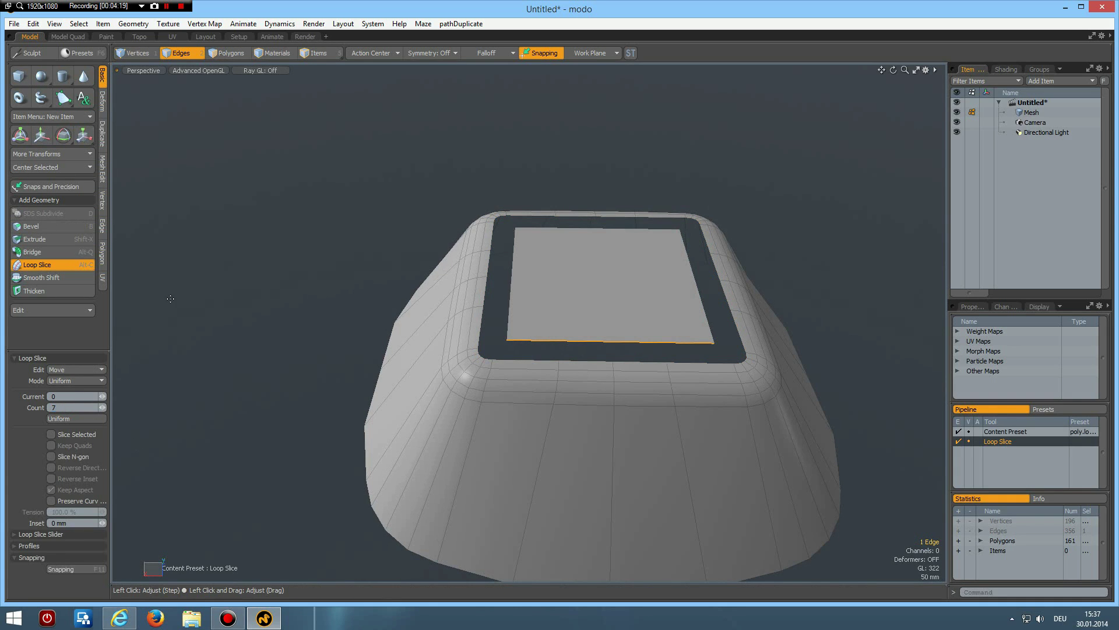
click(560, 288)
key(space)
click(550, 286)
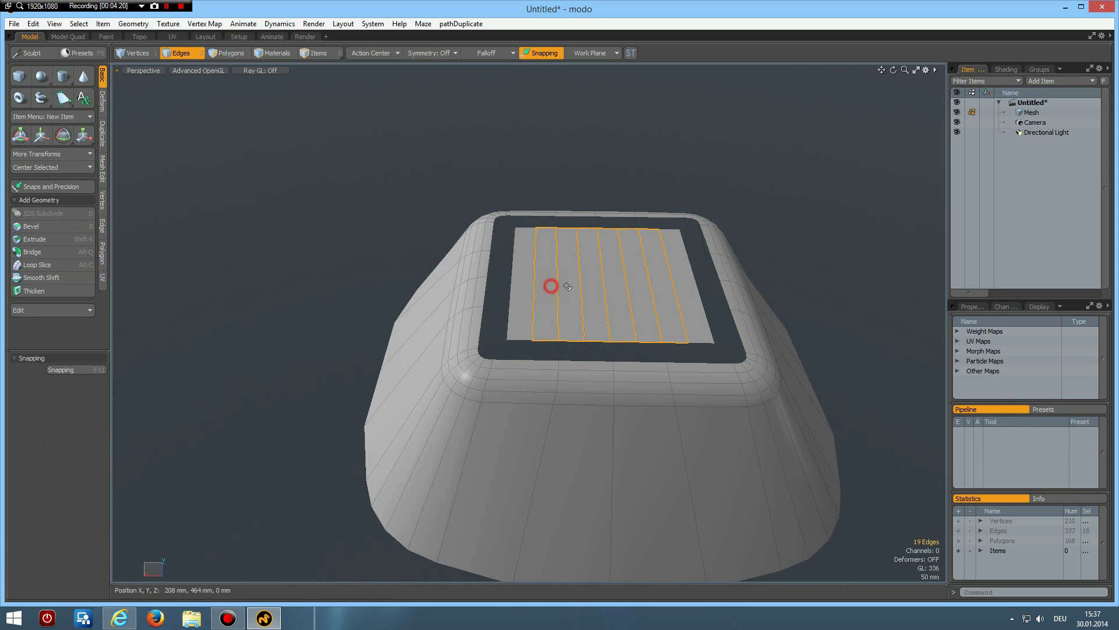
Slice the square the other way into an eight-by-eight grid, then select its border loop
key(alt+c)
click(567, 284)
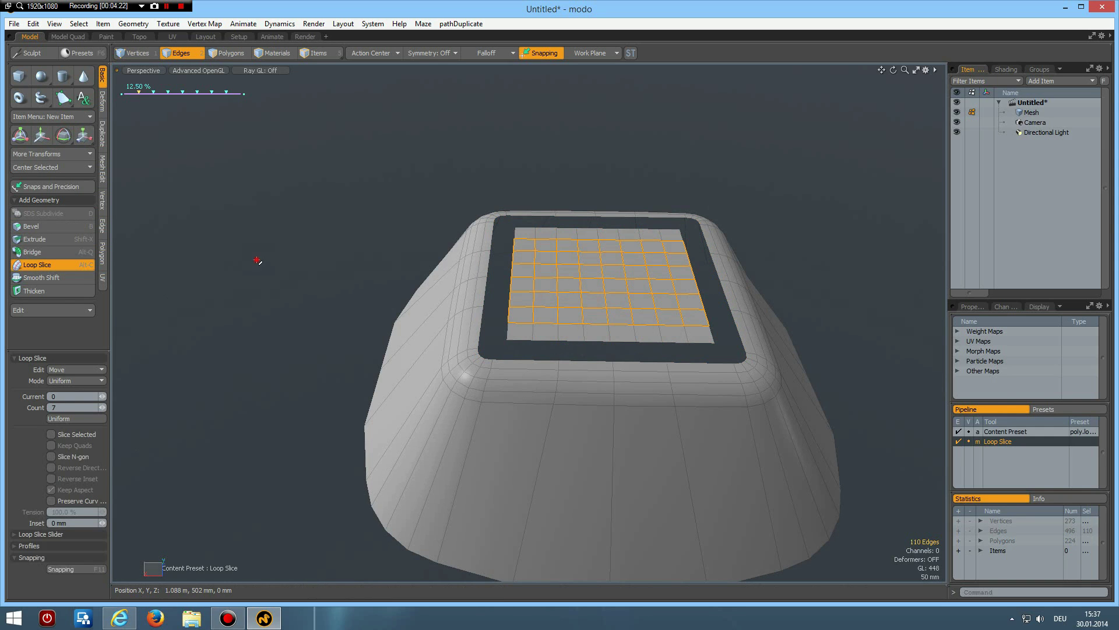
key(space)
click(513, 333)
double_click(544, 341)
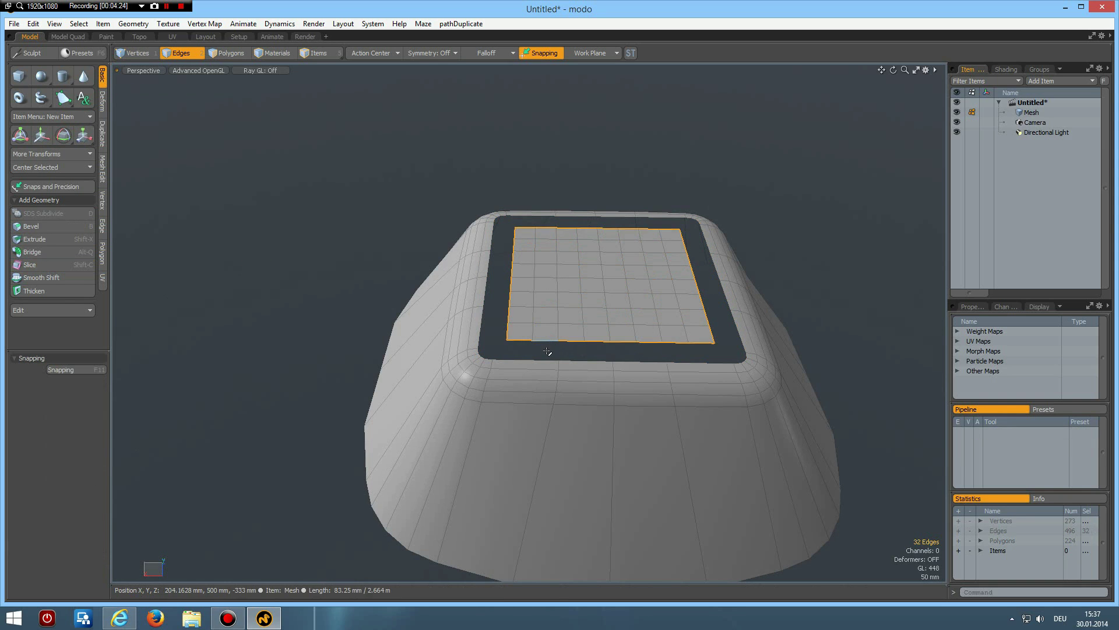
Bridge the square's border loop to the opening's rim loop
shift+double_click(546, 358)
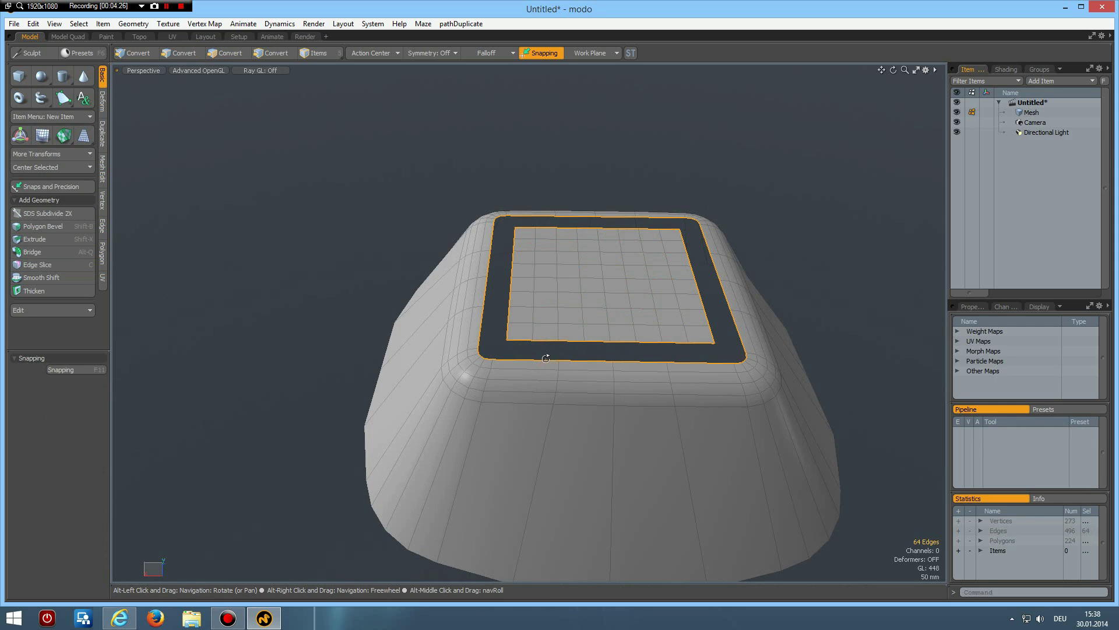
key(alt+g)
click(545, 355)
key(space)
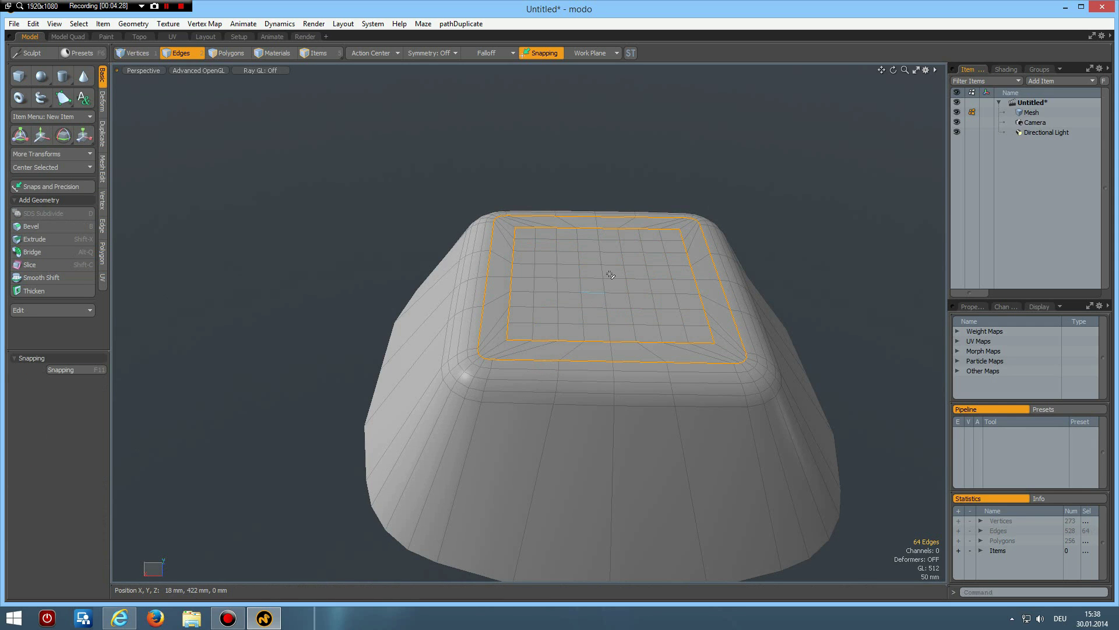
Scale the grid faces outward
key(3)
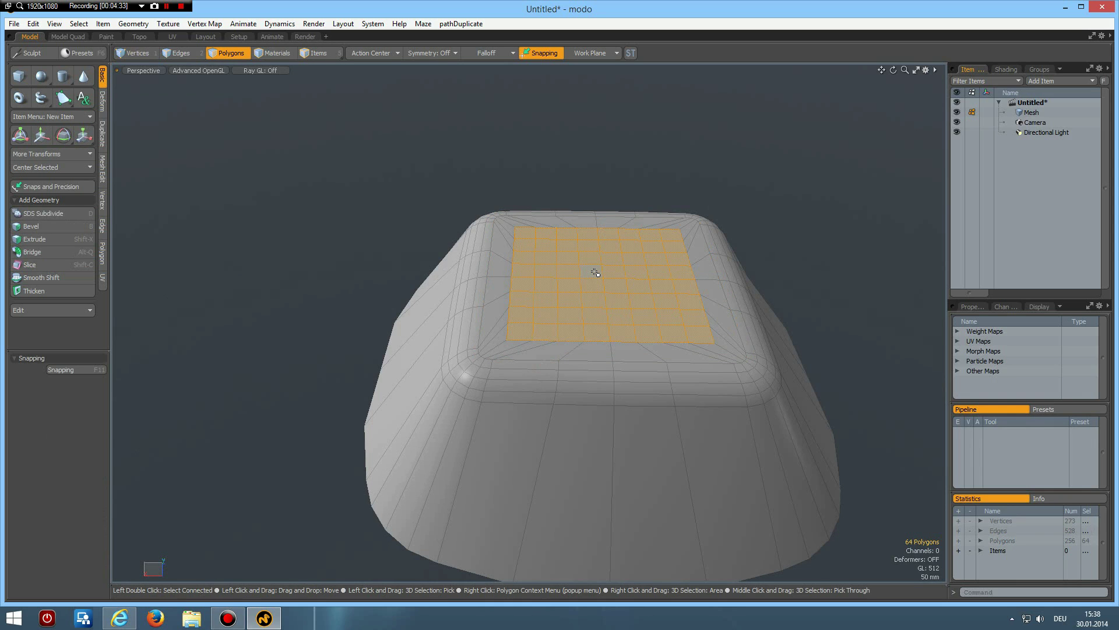
key(y)
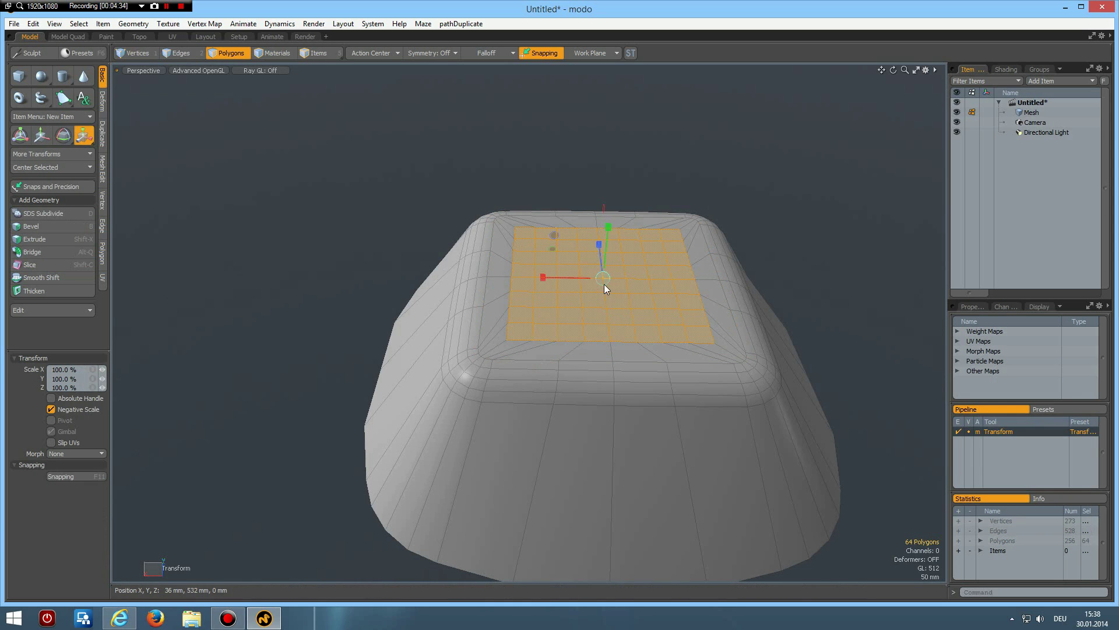
drag(550, 249, 644, 249)
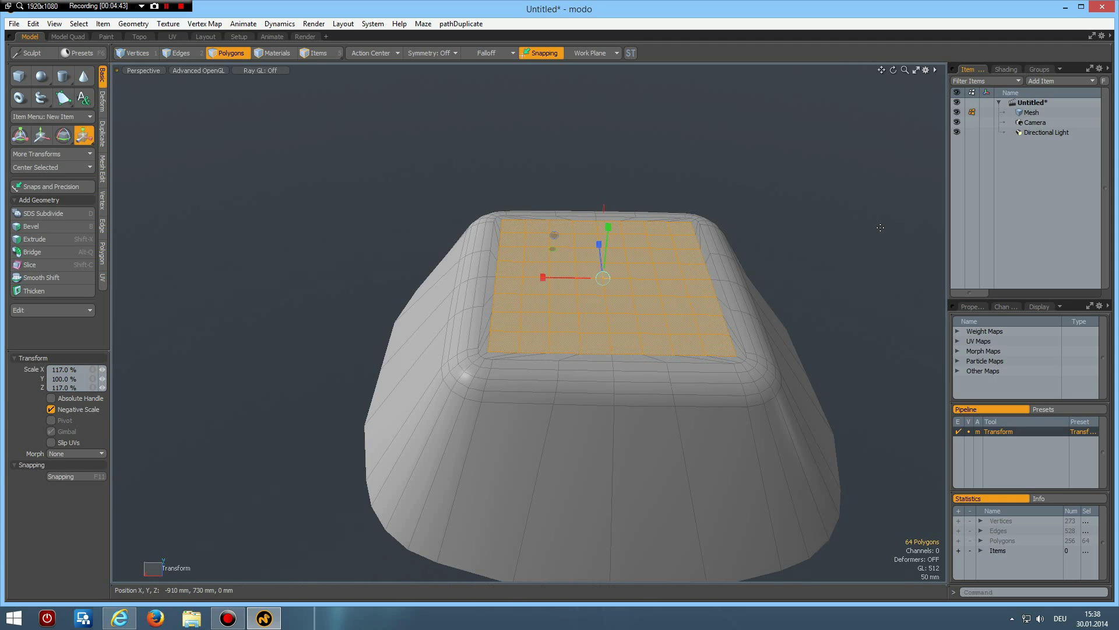
Bevel the grid faces inward about 67 mm and sink them 46 mm
key(b)
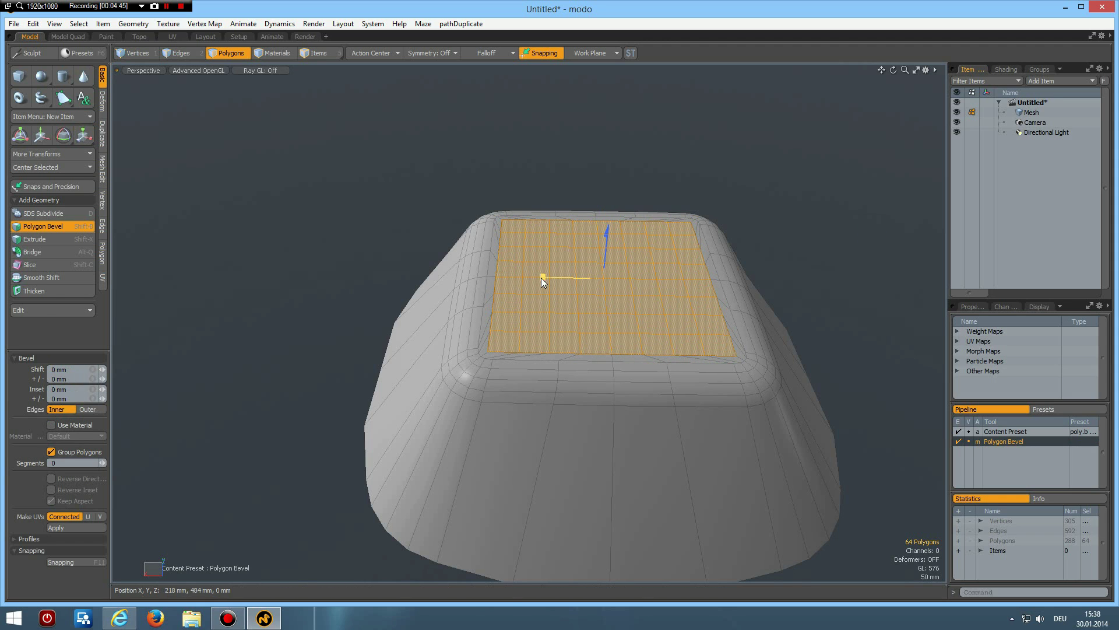
drag(541, 278, 546, 277)
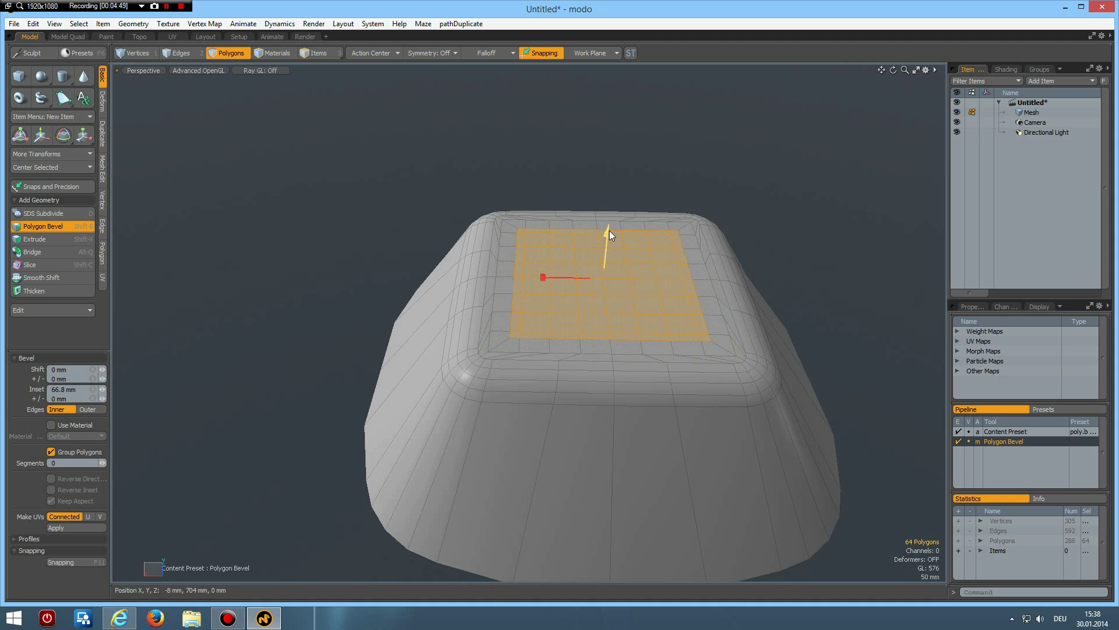
drag(609, 231, 608, 241)
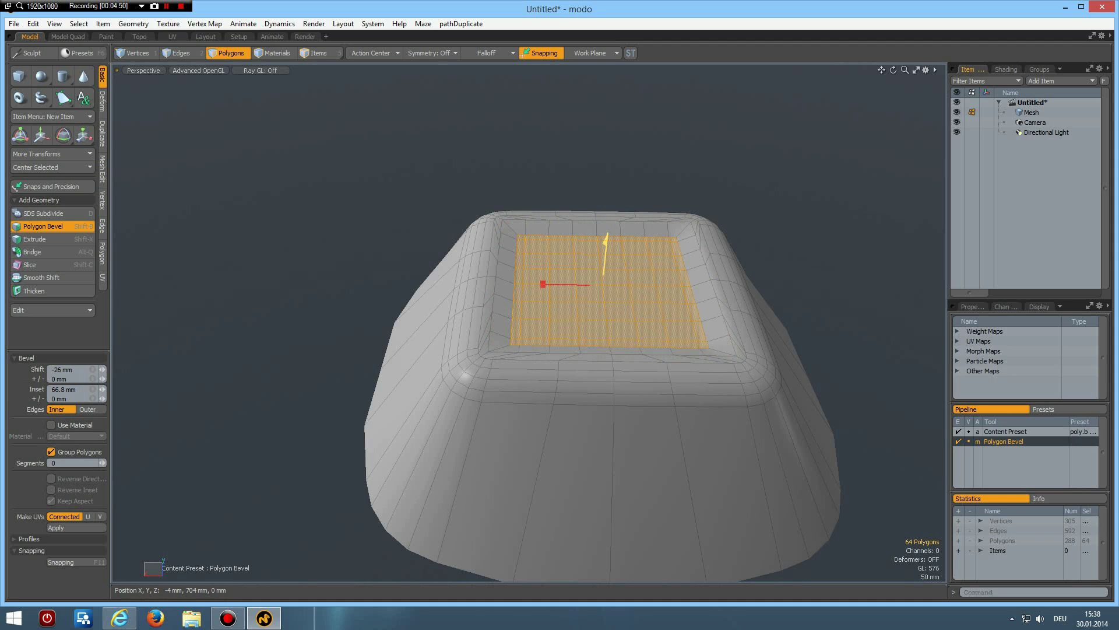
click(844, 225)
middle_drag(709, 279, 707, 524)
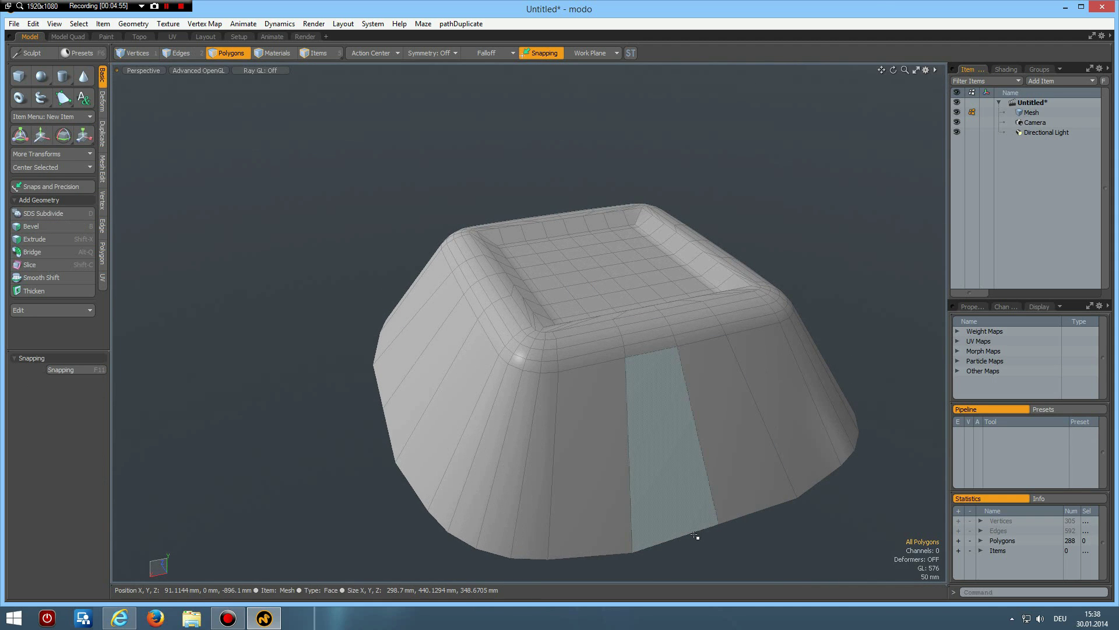
key(2)
Extend the box's bottom edge loop and scale the new edges to 111% in X and Z
double_click(681, 540)
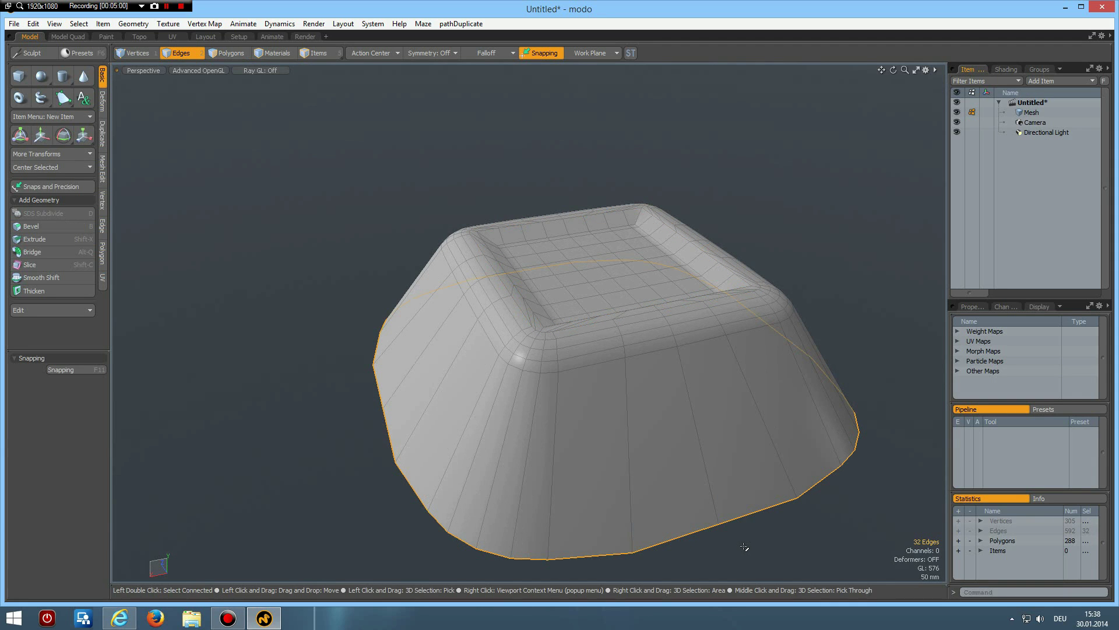
key(shift+x)
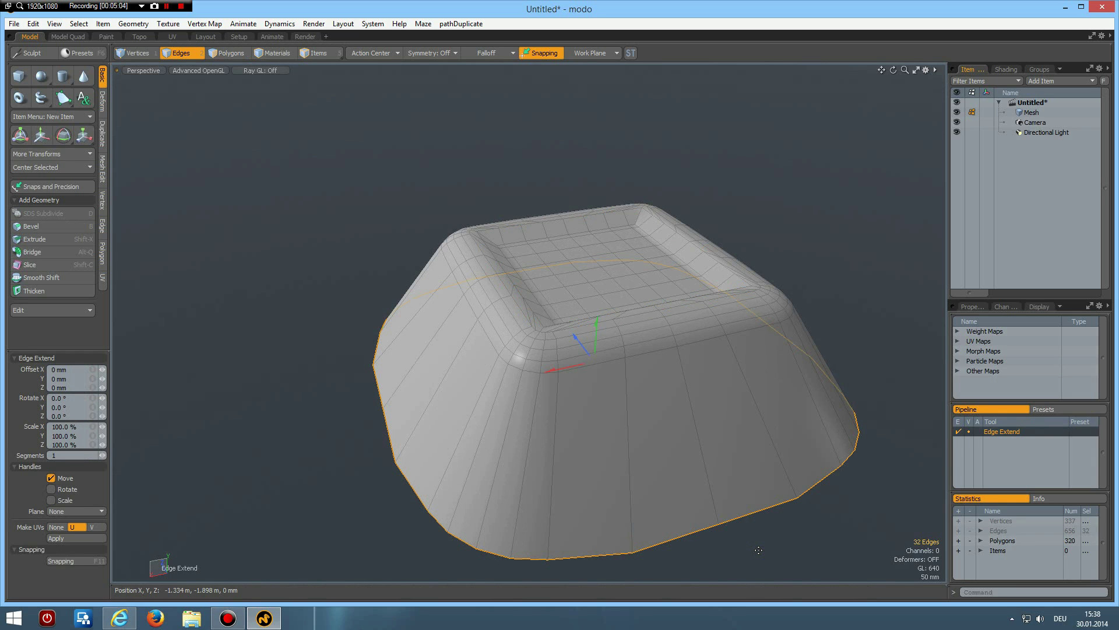
key(y)
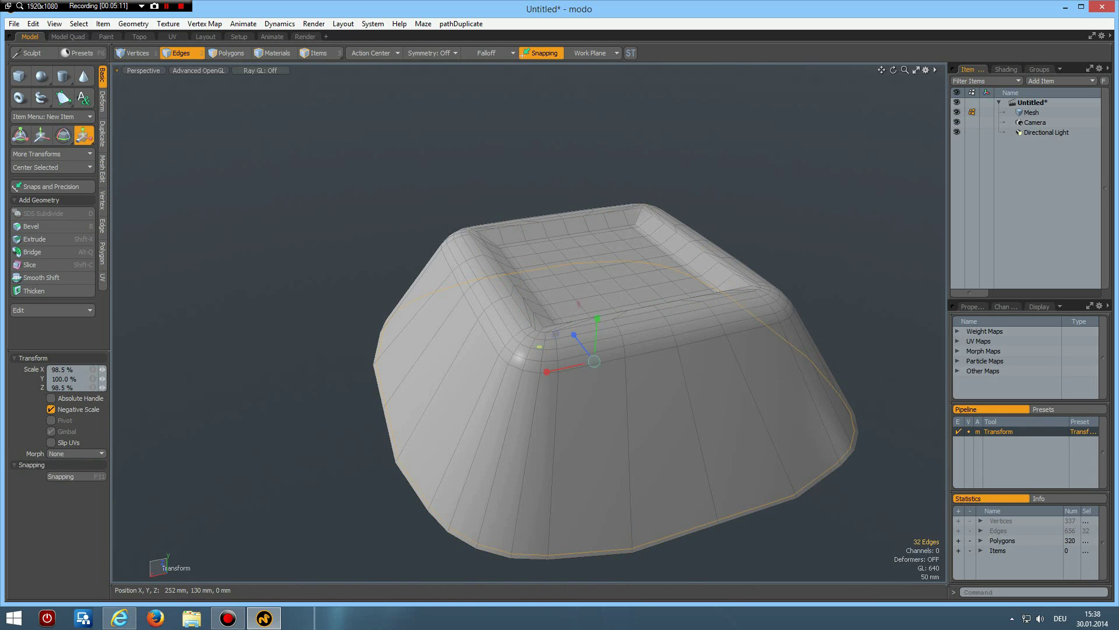
drag(539, 347, 560, 347)
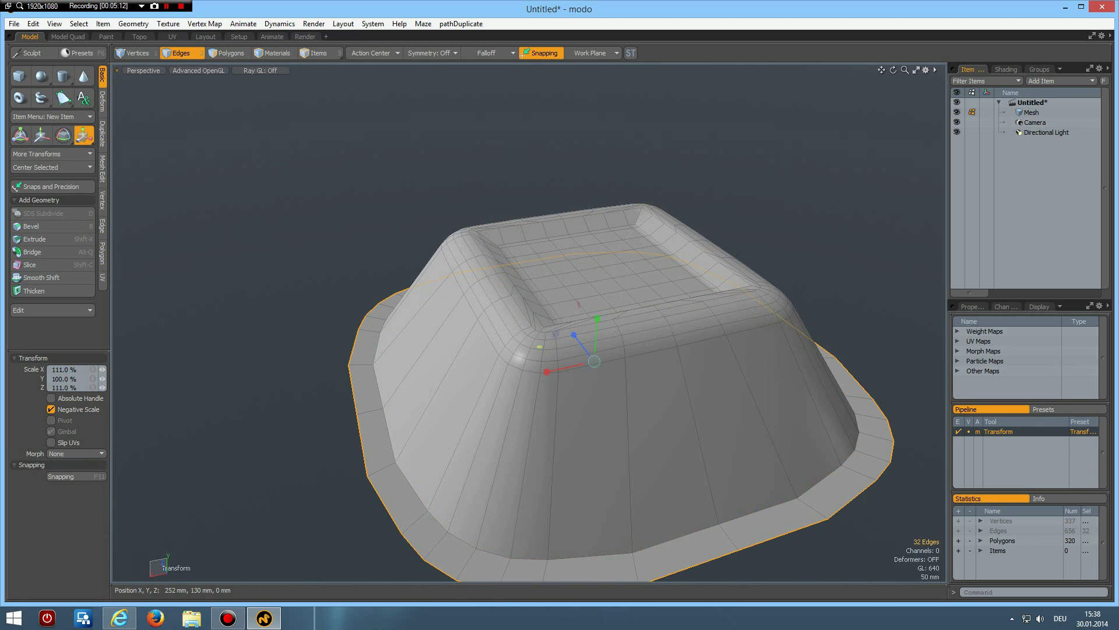
scroll(281, 299, down, 2)
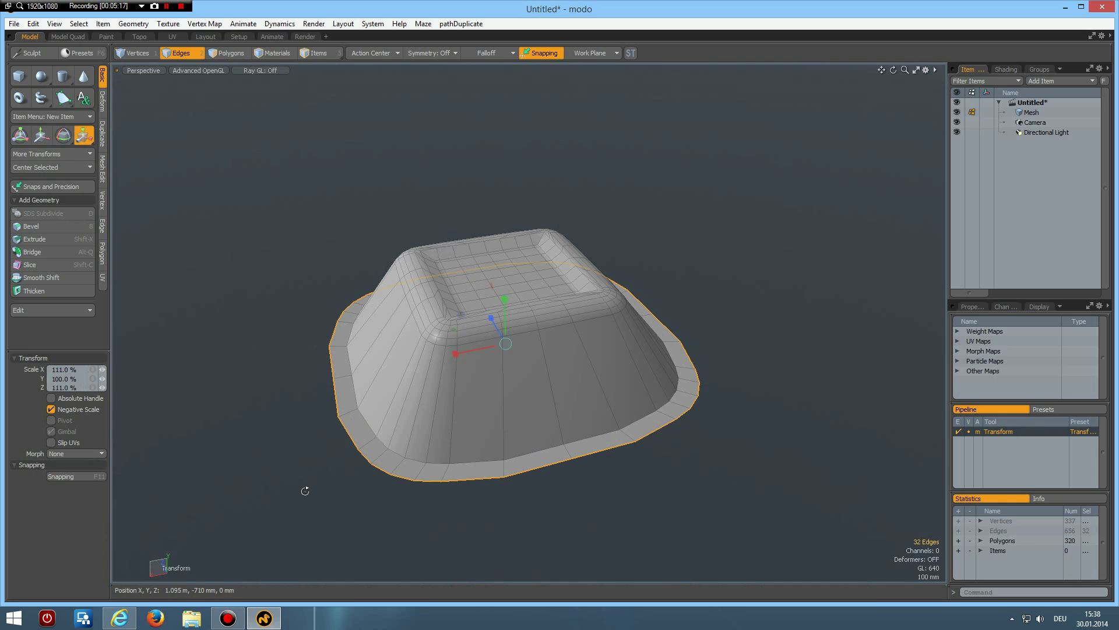
alt+drag(293, 475, 284, 470)
key(q)
click(284, 469)
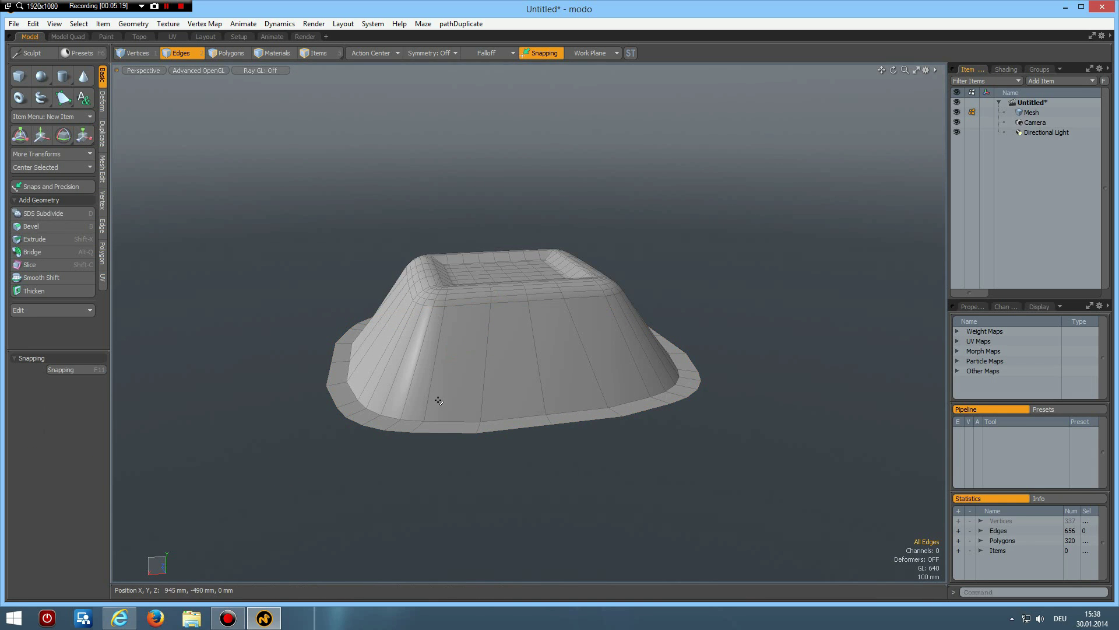
scroll(441, 400, up, 2)
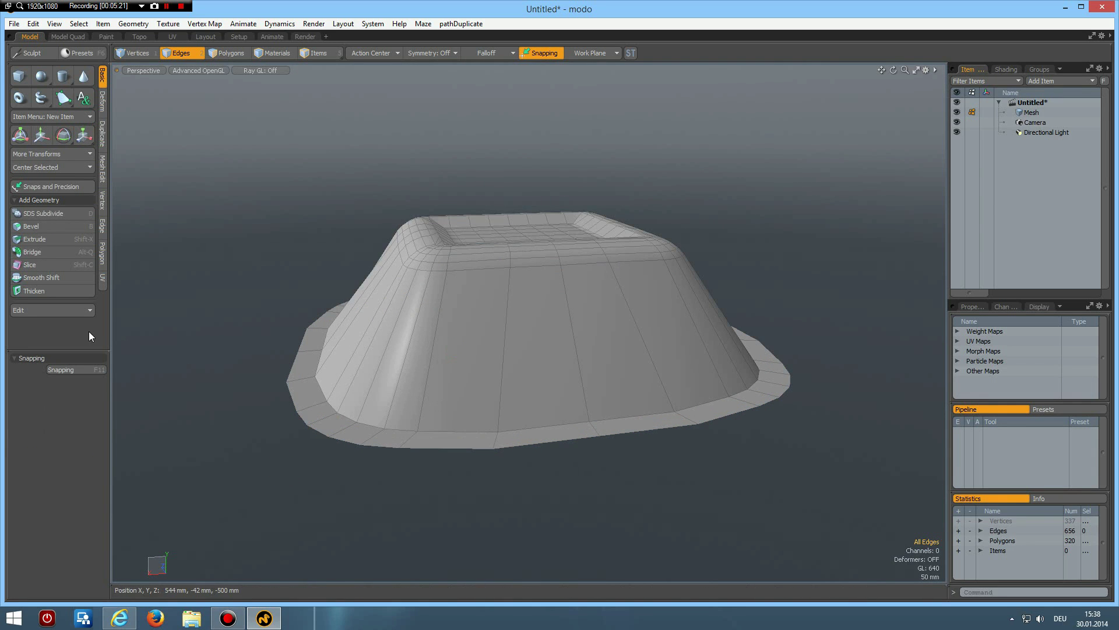
Thicken the whole box mesh with a 30 mm offset
click(103, 252)
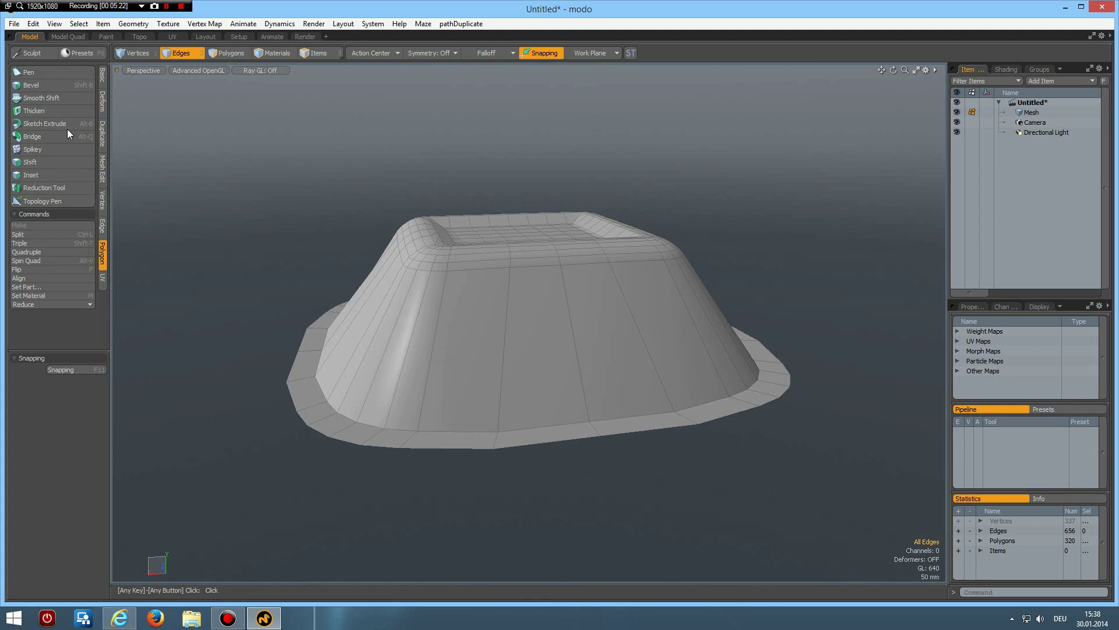
click(35, 111)
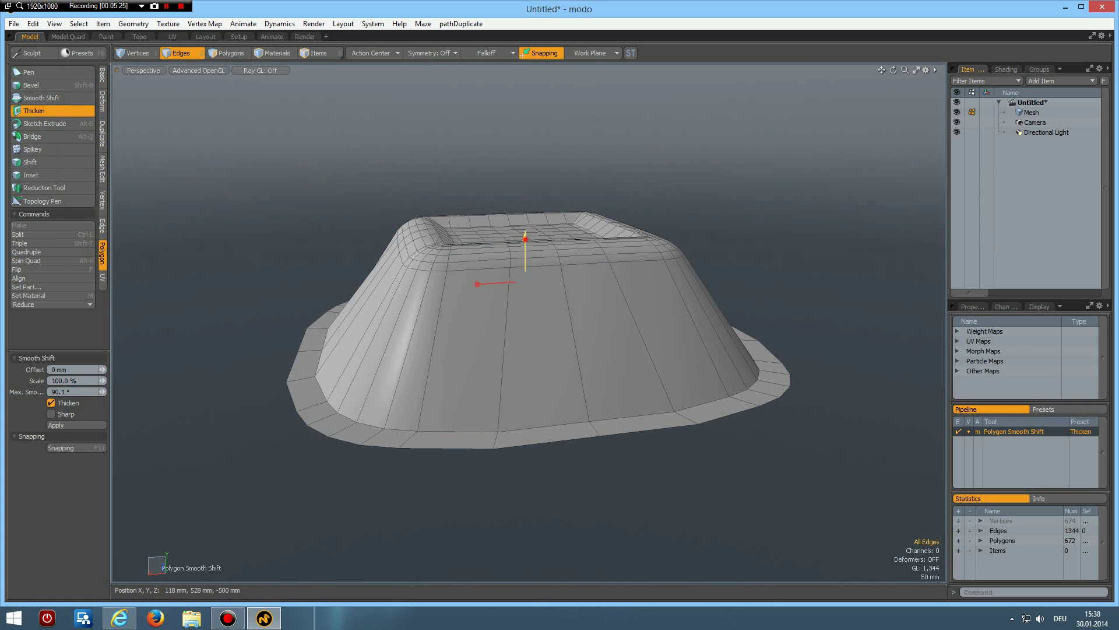
mouse_move(525, 241)
mouse_down()
mouse_move(526, 219)
mouse_move(525, 240)
mouse_up()
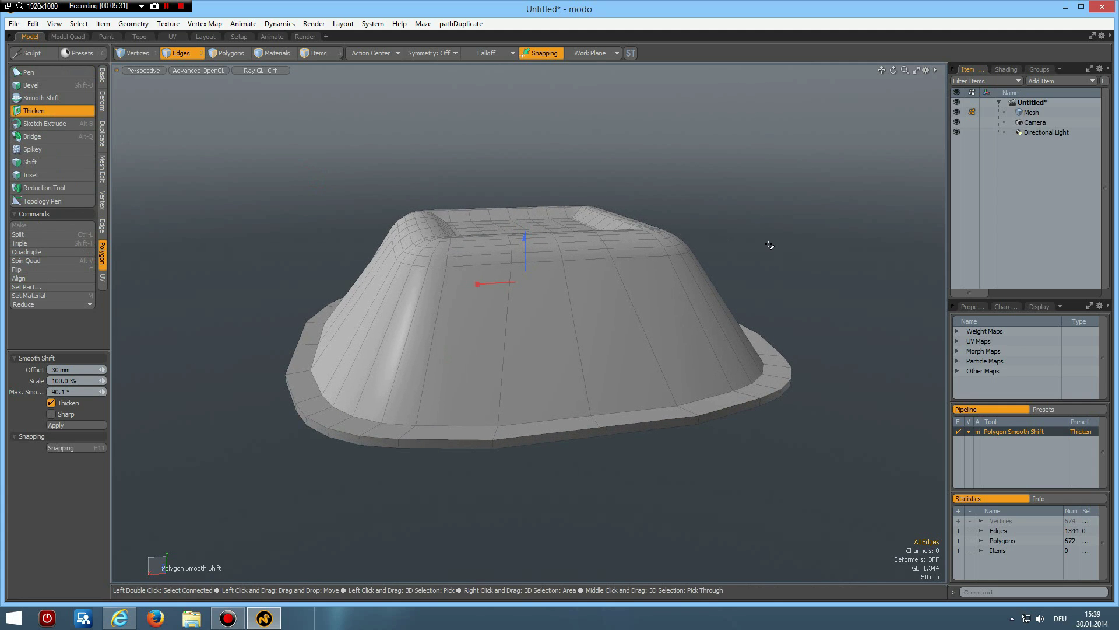
key(space)
Inspect the thickened box from several angles with the smoothed subdivision preview
alt+drag(770, 245, 510, 326)
key(Tab)
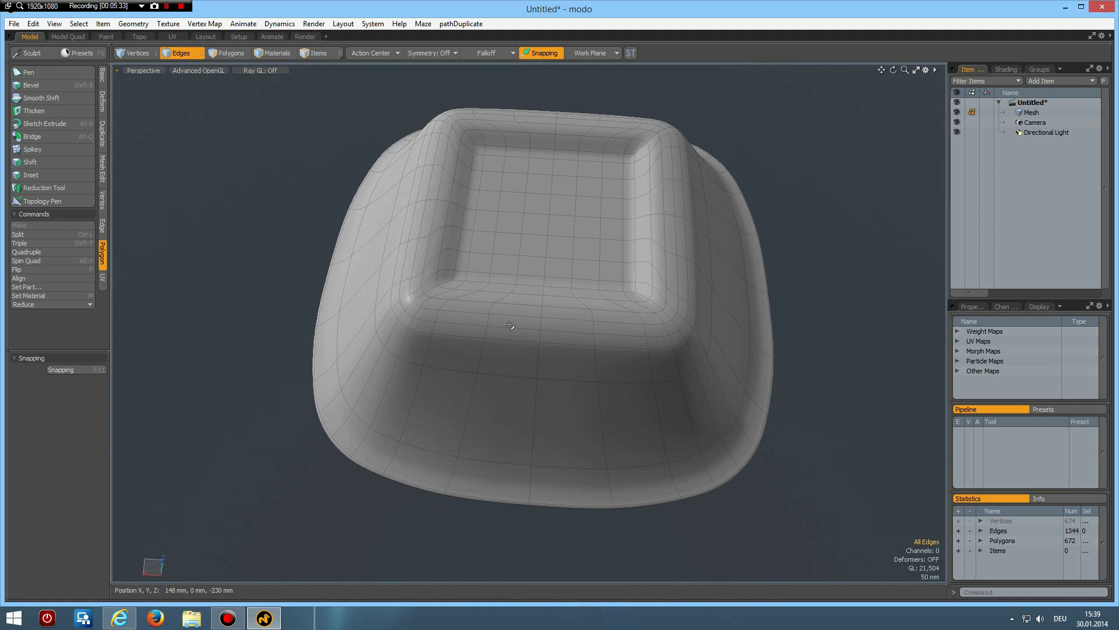
alt+drag(500, 374, 576, 170)
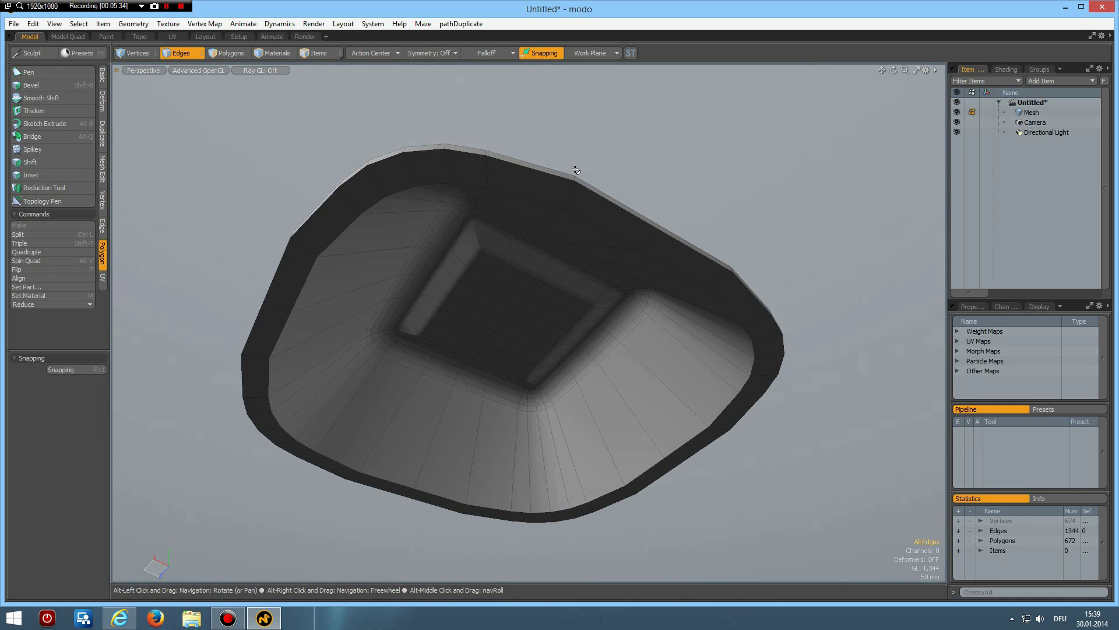
alt+drag(479, 272, 526, 179)
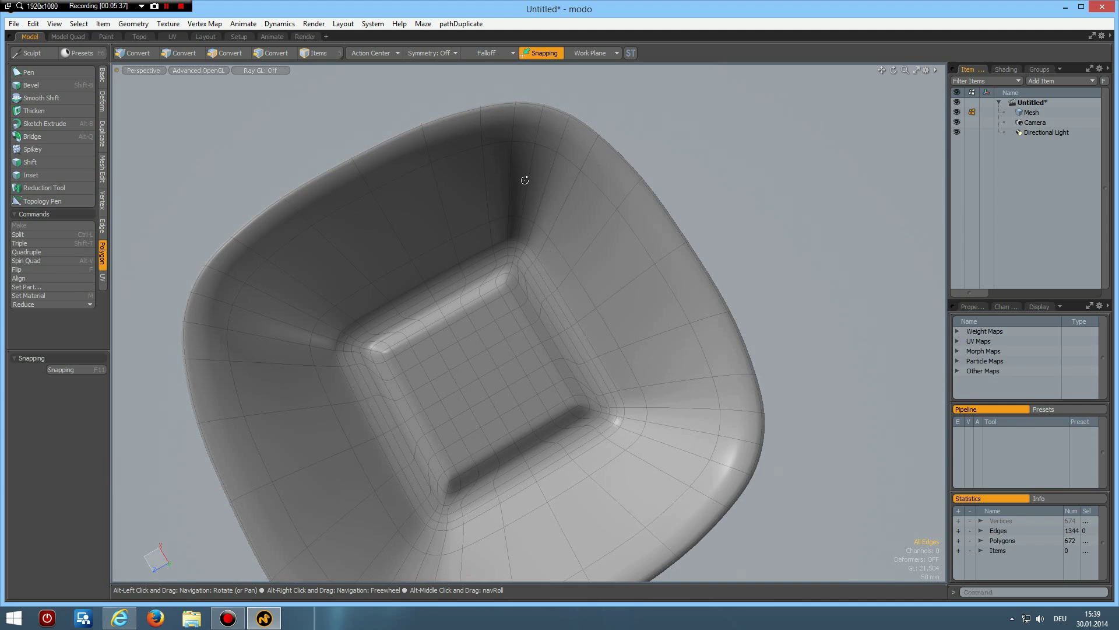
alt+drag(480, 427, 551, 383)
key(Tab)
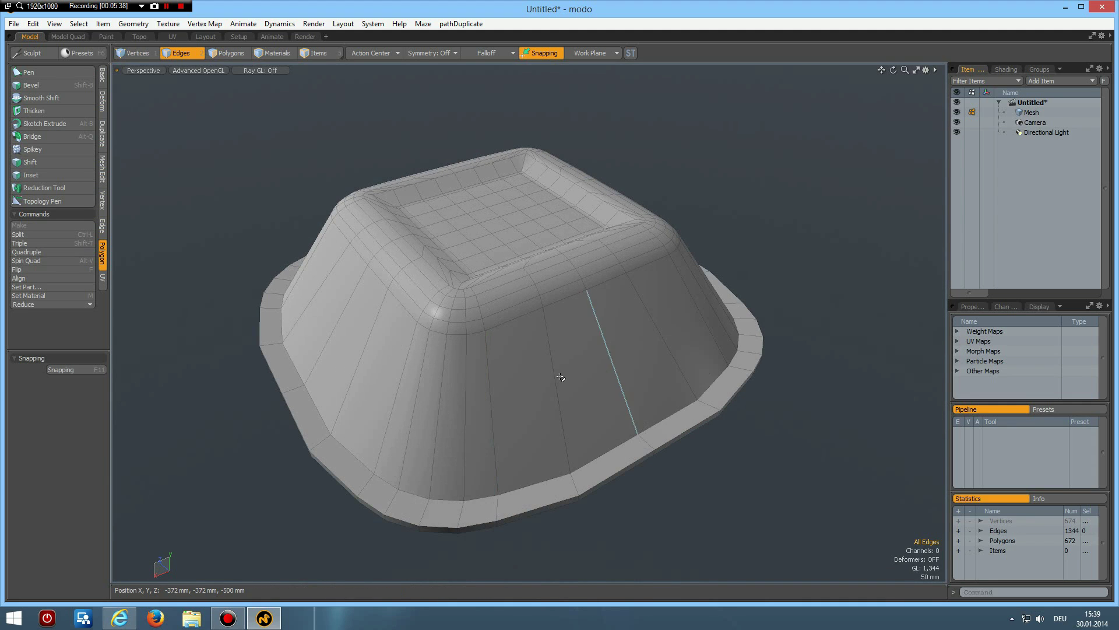
Cut two symmetric supporting loops across the inner wall edges
click(551, 383)
alt+drag(593, 487, 593, 492)
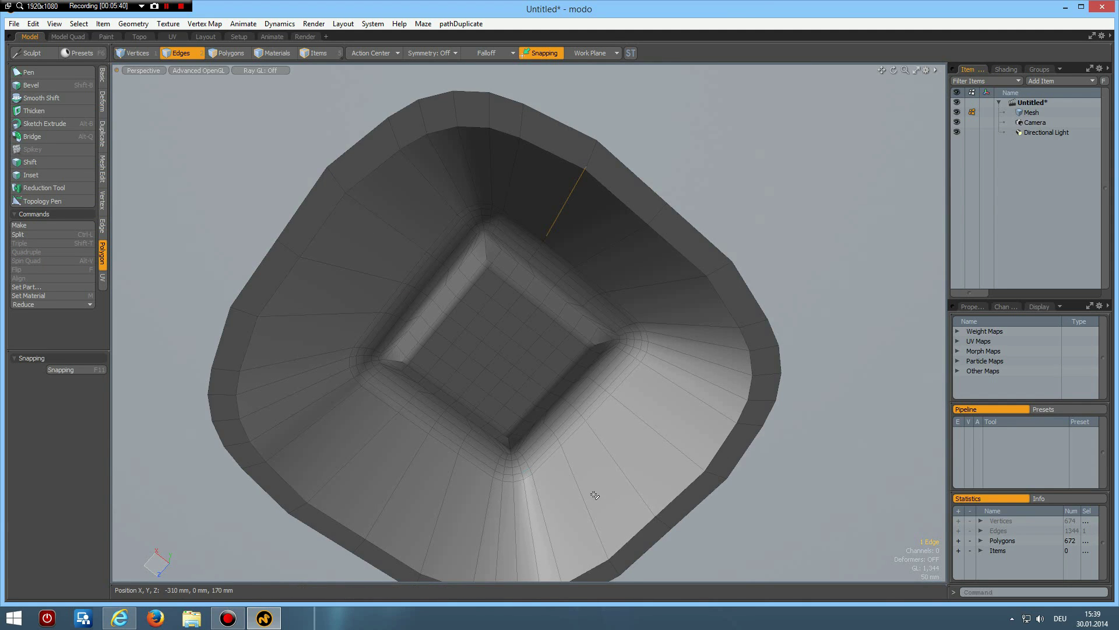
key(2)
key(alt+c)
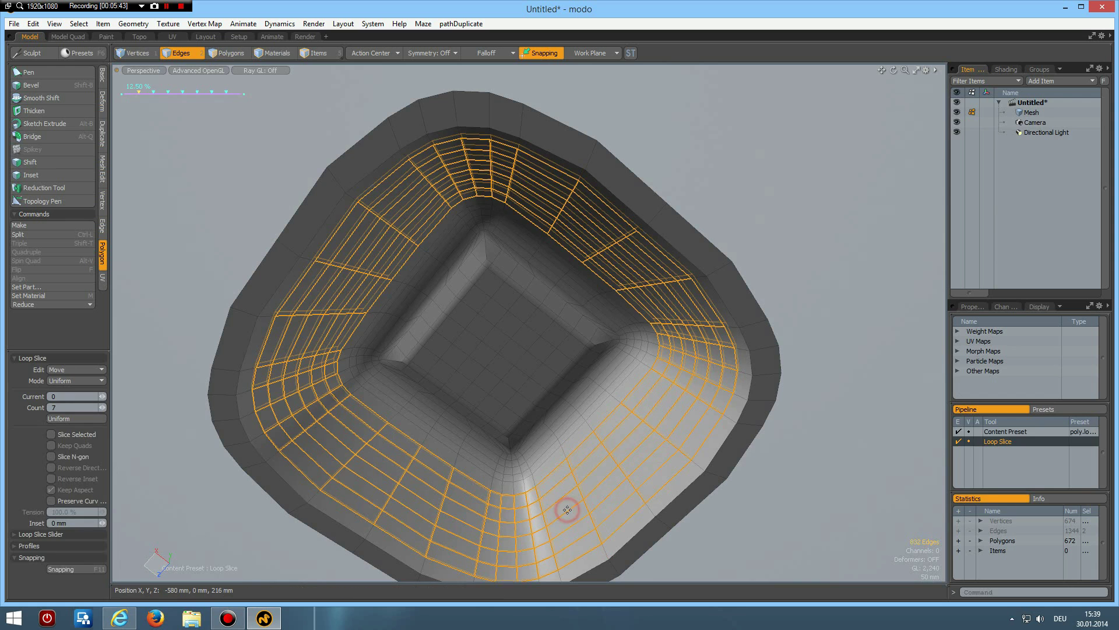
click(58, 407)
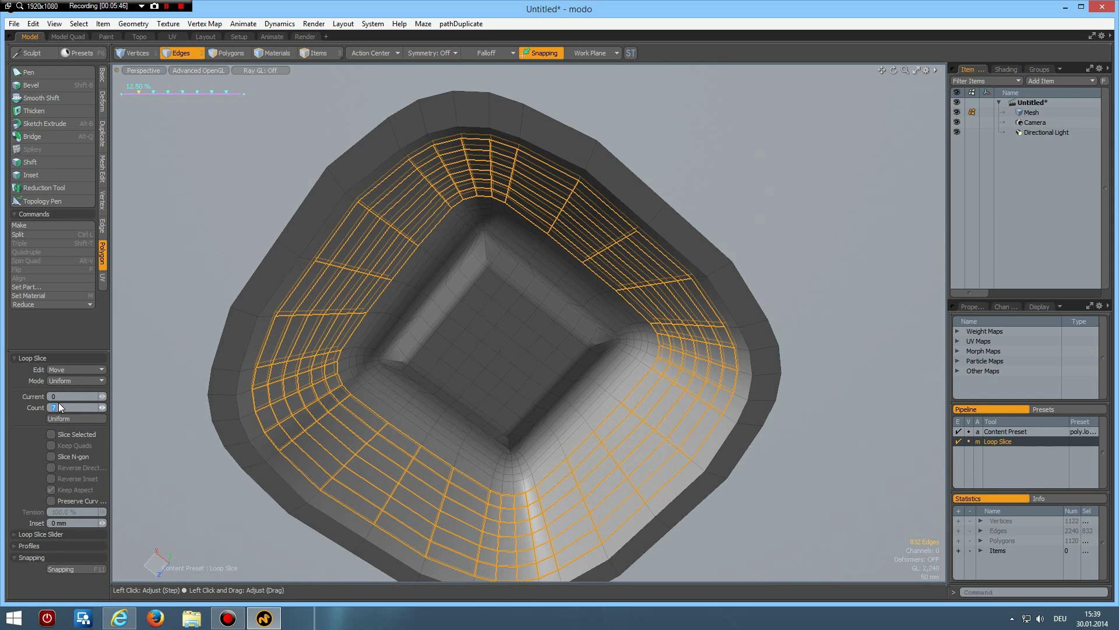
text(2)
click(67, 382)
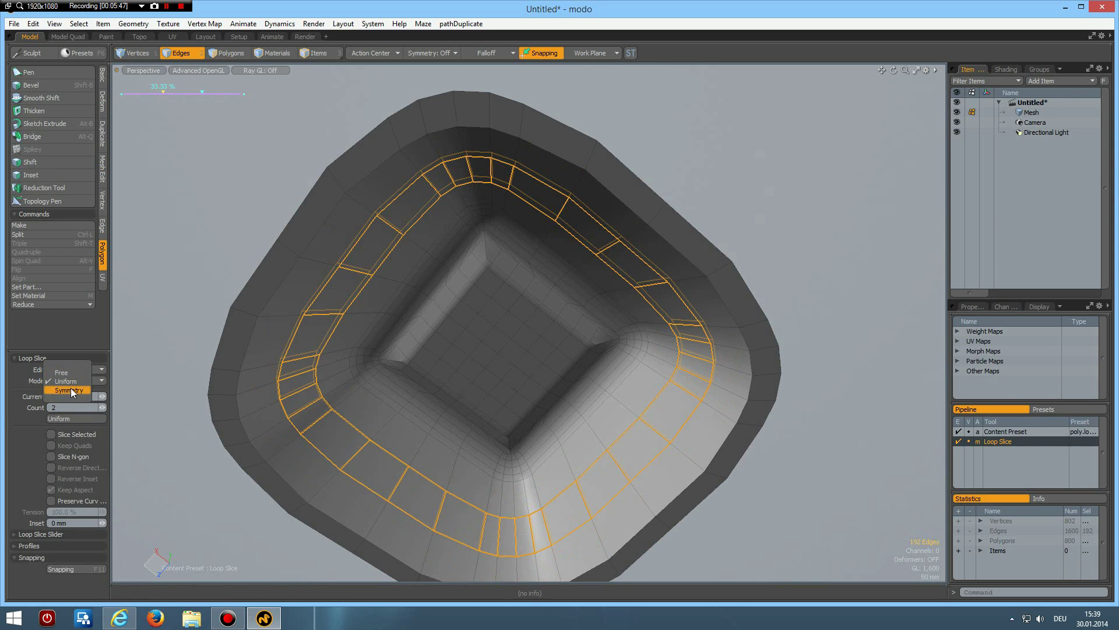
click(72, 391)
mouse_move(431, 462)
mouse_down()
mouse_move(411, 512)
mouse_move(431, 462)
mouse_up()
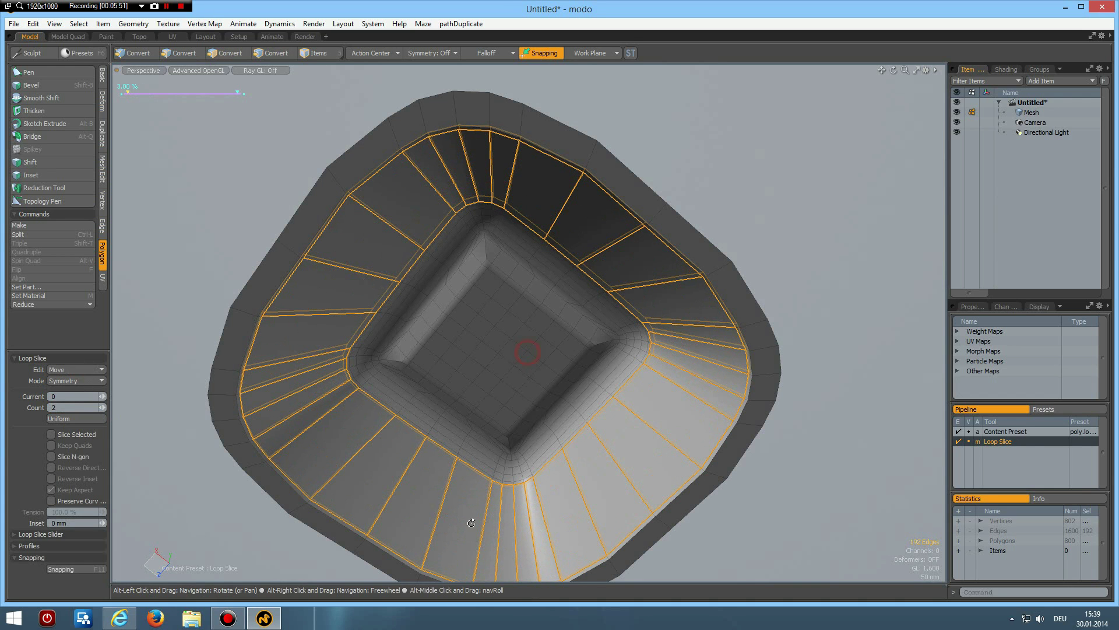
mouse_move(507, 418)
alt+mouse_down()
mouse_move(470, 532)
mouse_move(469, 500)
alt+mouse_up()
click(470, 500)
scroll(480, 415, up, 3)
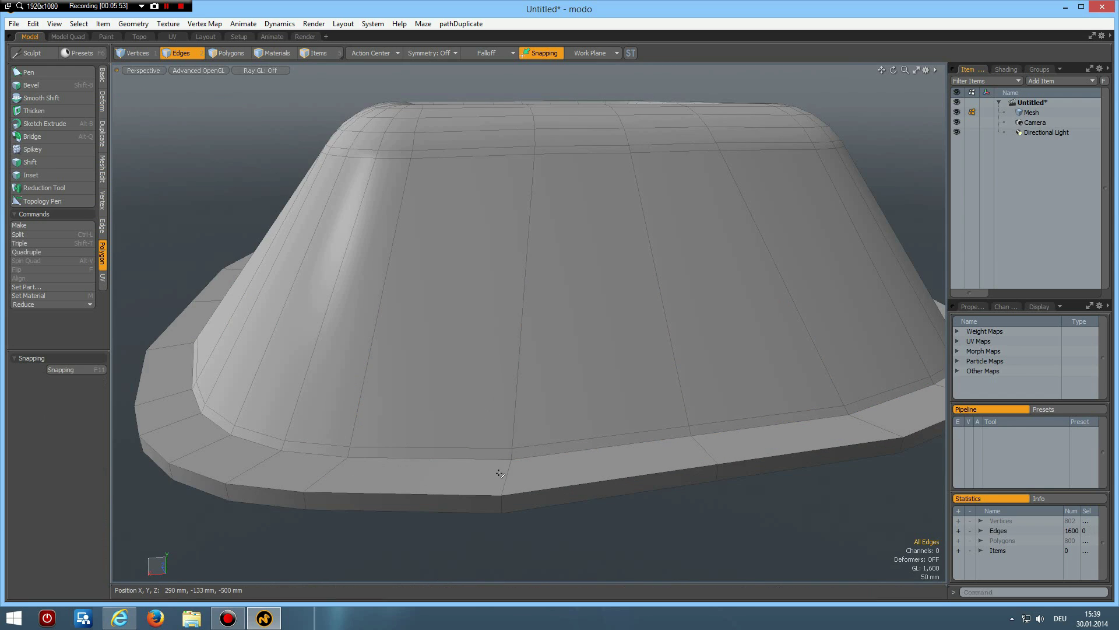
Slice supporting loops around the rim edge ring
click(494, 472)
mouse_move(554, 517)
alt+mouse_down()
mouse_move(561, 418)
mouse_move(479, 250)
alt+mouse_up()
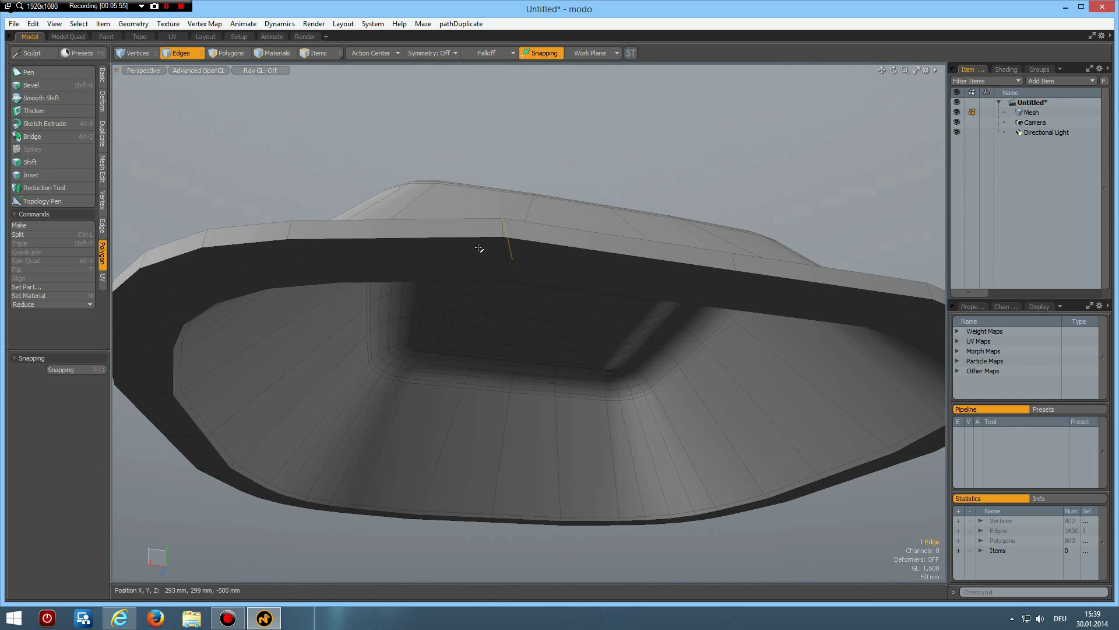
shift+click(508, 252)
key(alt+c)
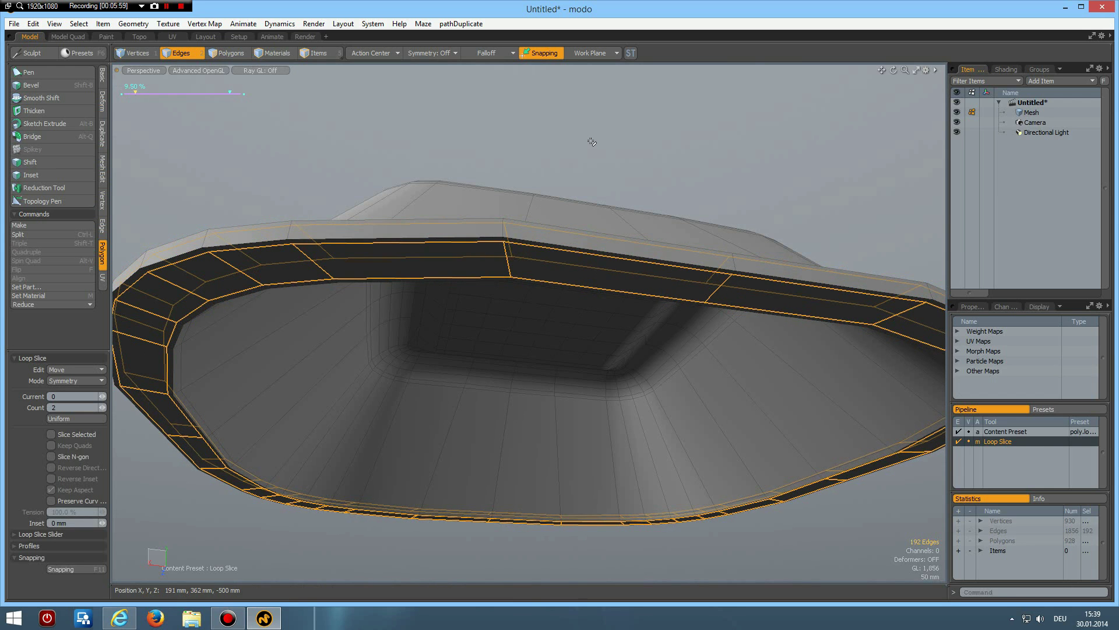
click(591, 142)
alt+drag(591, 142, 626, 244)
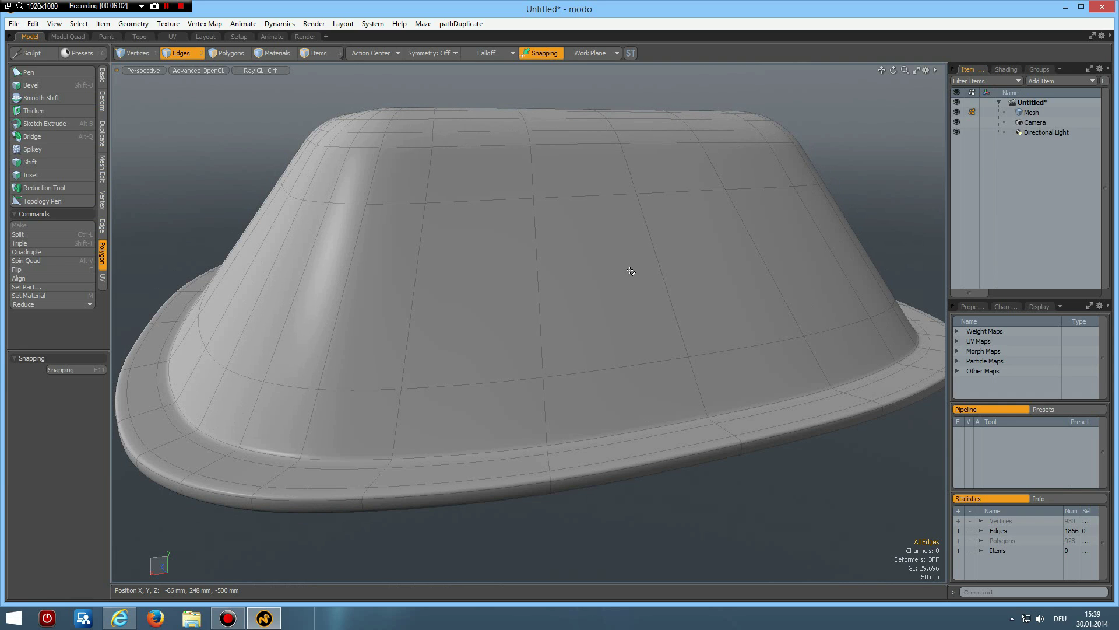
scroll(637, 304, down, 3)
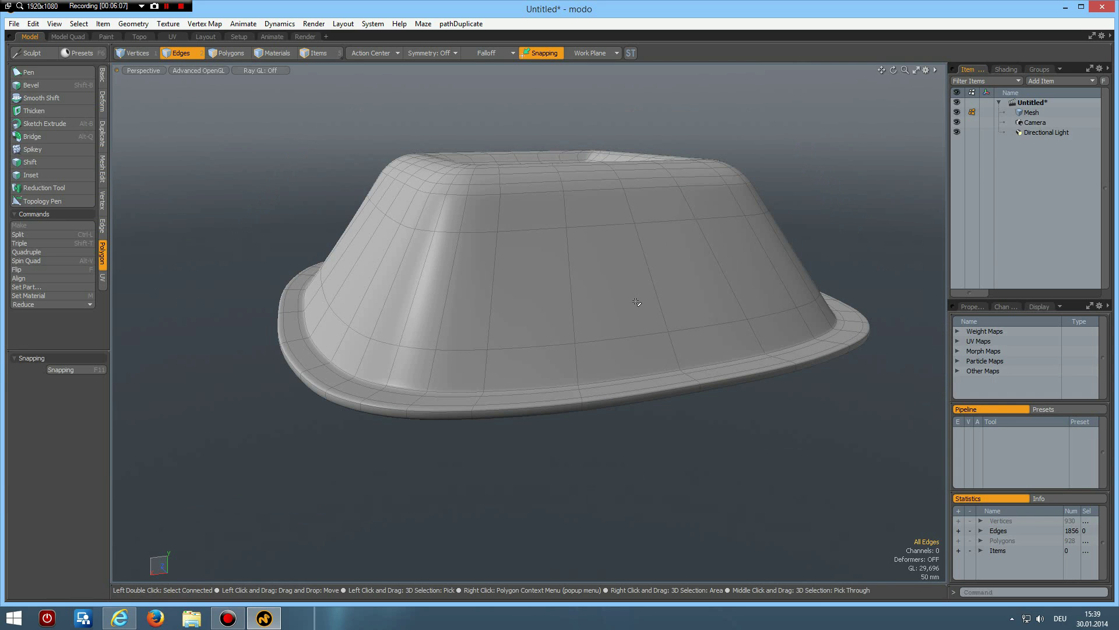
mouse_move(408, 295)
alt+mouse_down()
mouse_move(416, 333)
mouse_move(455, 350)
alt+mouse_up()
click(459, 345)
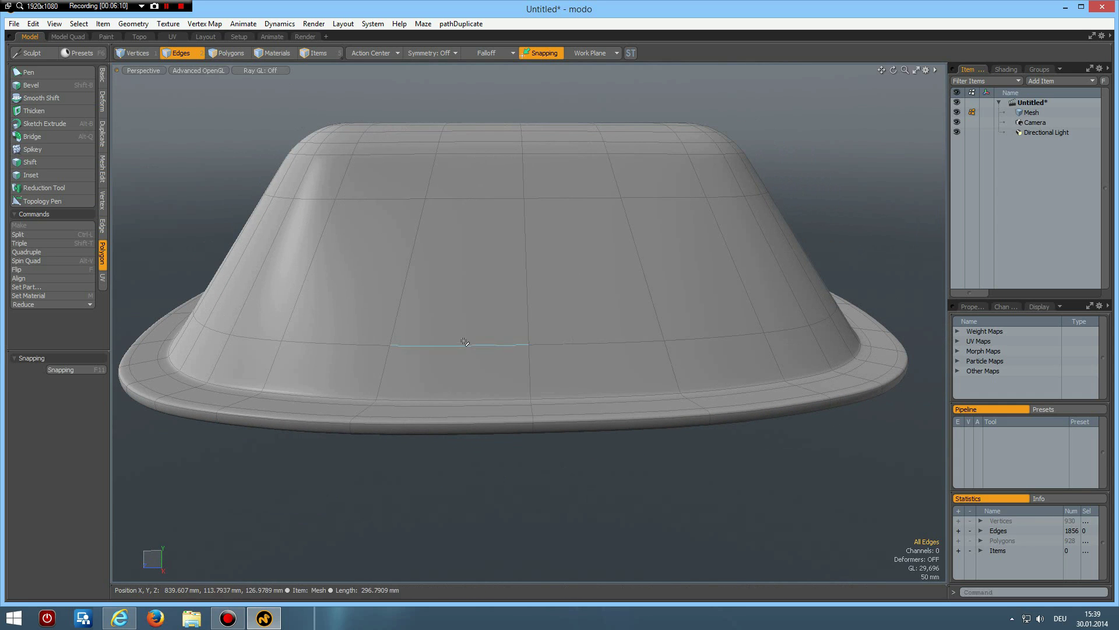
click(599, 328)
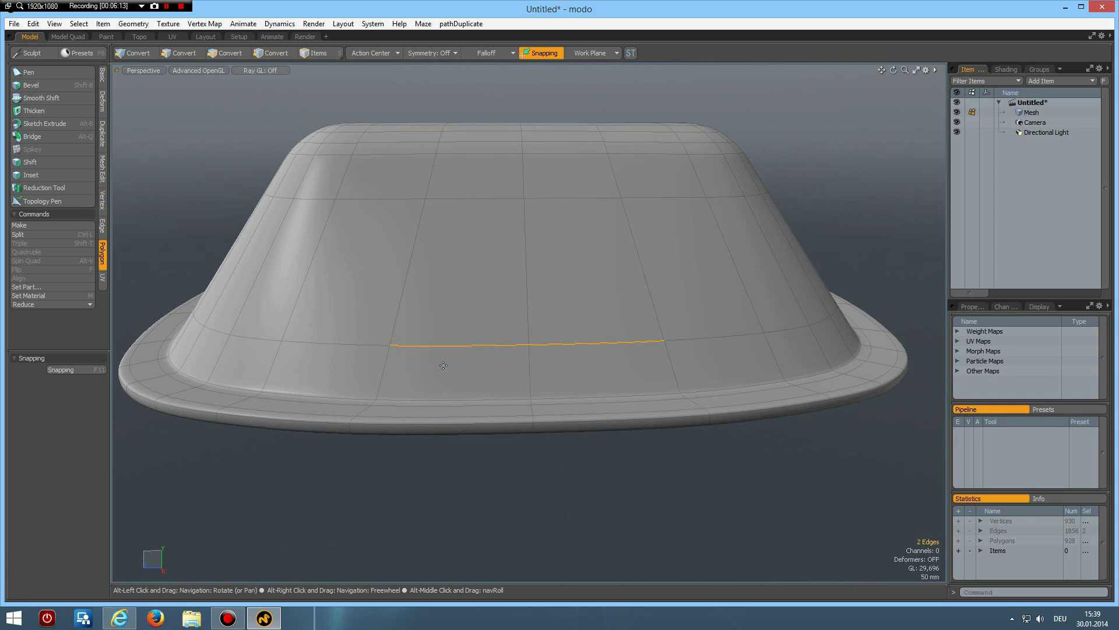
key(alt+c)
click(102, 408)
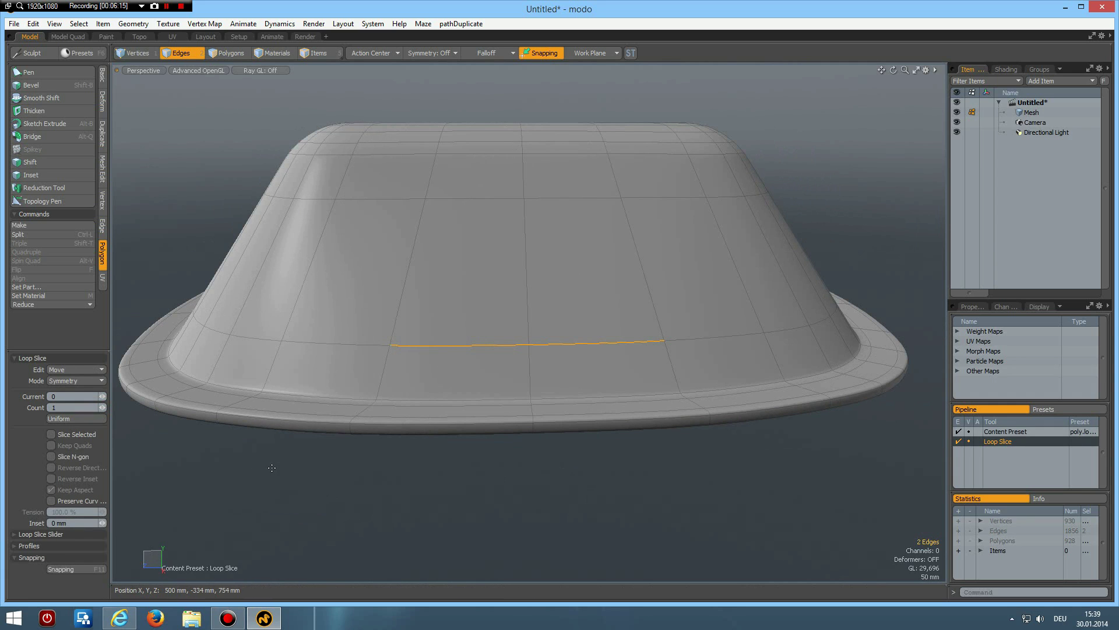
click(273, 468)
key(space)
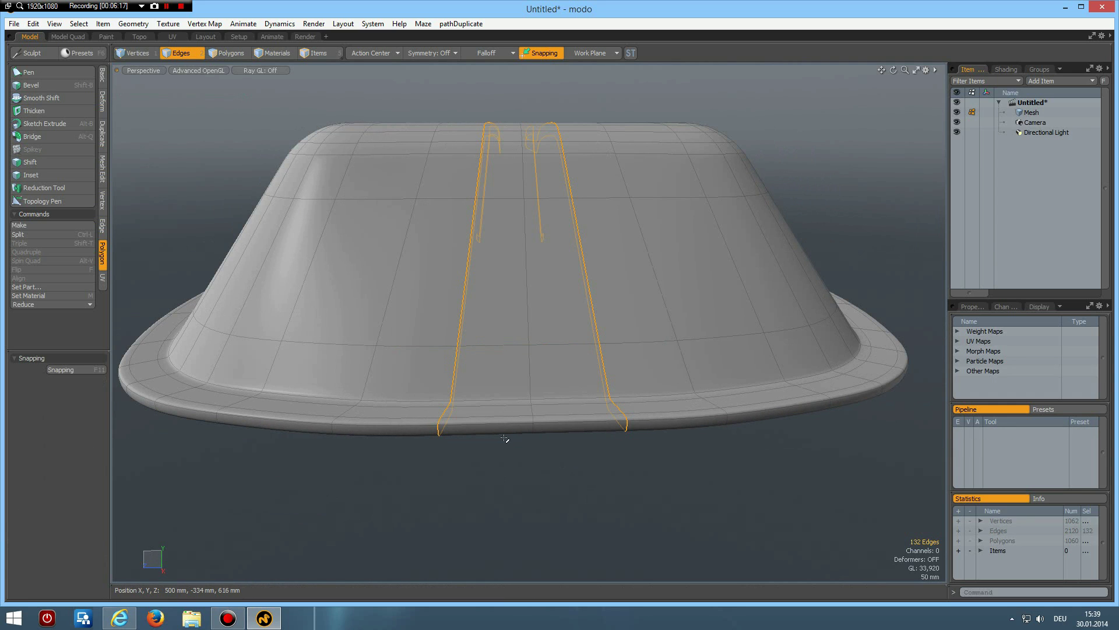
click(513, 458)
mouse_move(590, 500)
alt+mouse_down()
mouse_move(575, 529)
mouse_move(351, 457)
alt+mouse_up()
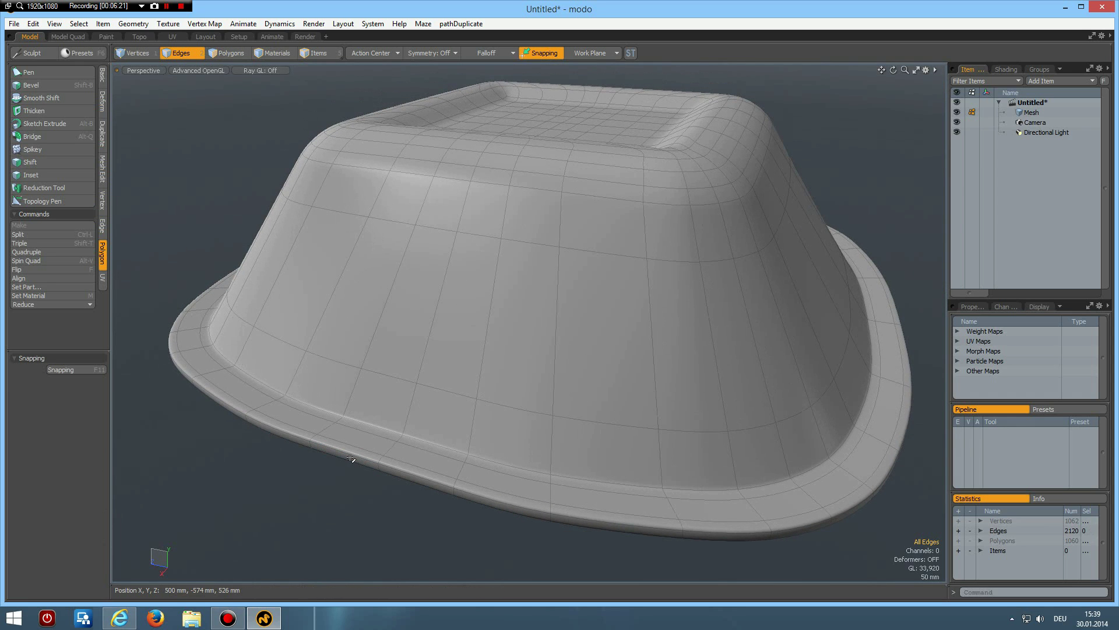
scroll(383, 468, down, 2)
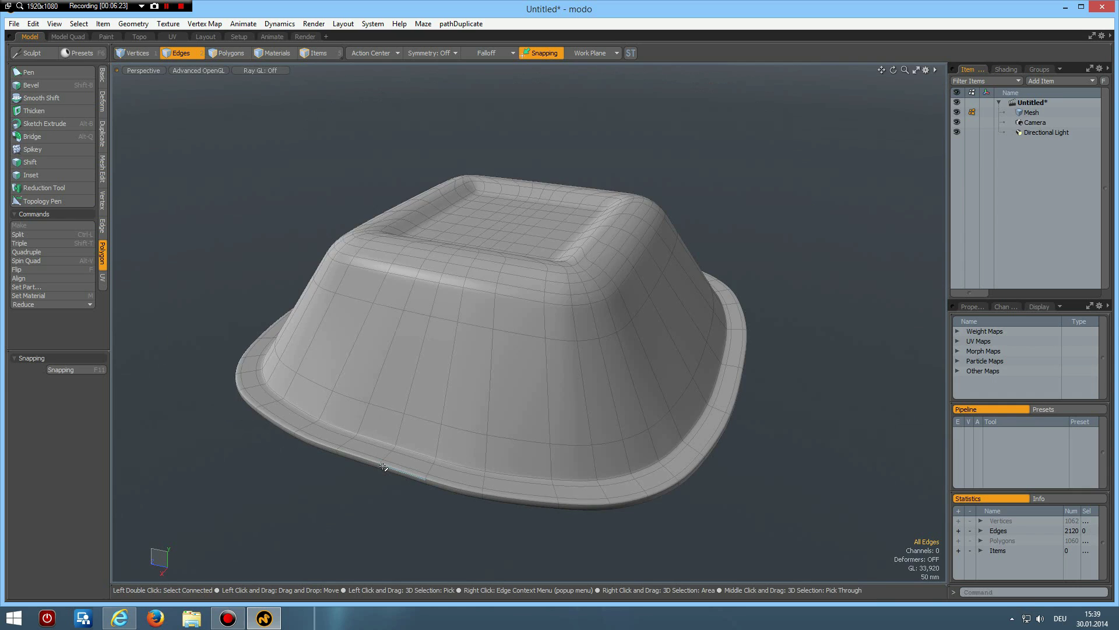
scroll(384, 467, down, 2)
alt+drag(402, 462, 231, 380)
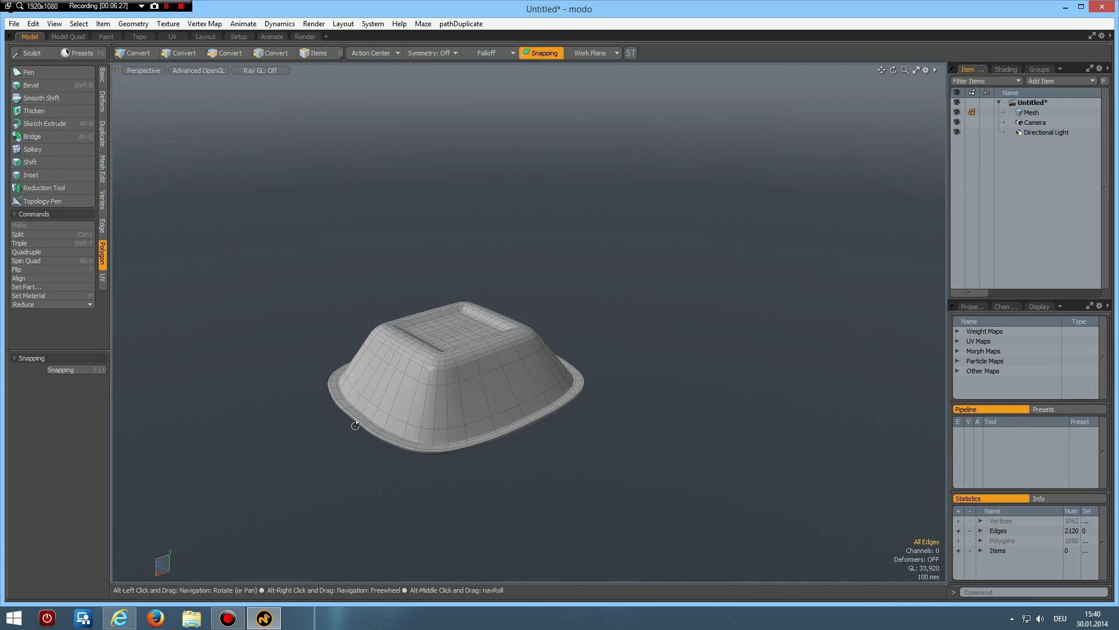
Mirror the bowl mesh across the Y axis to create the box's lower half
click(102, 133)
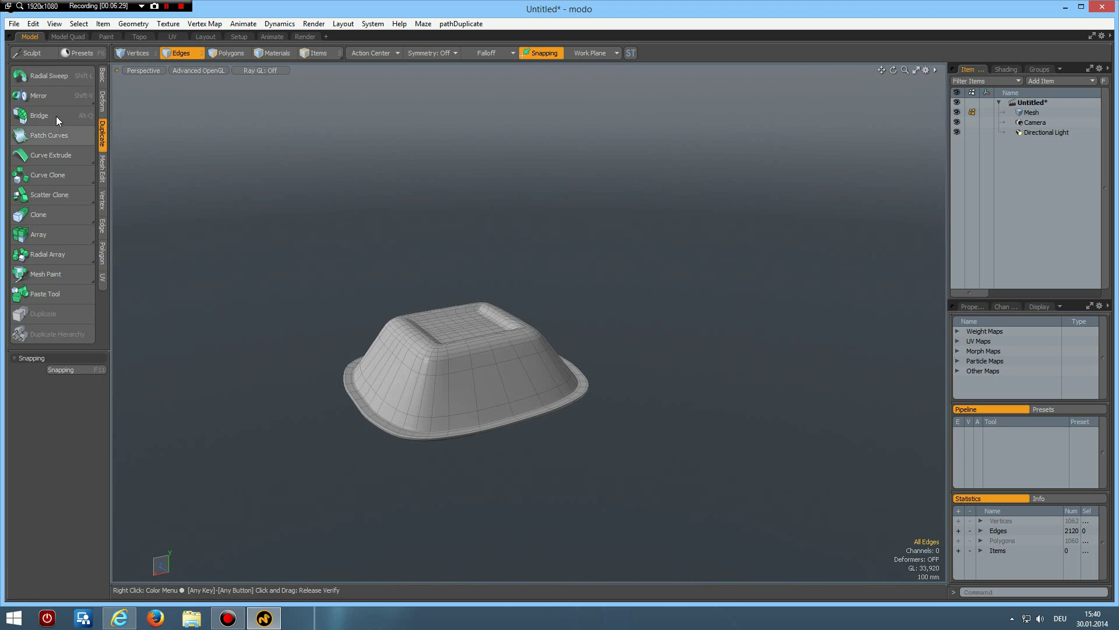
click(51, 95)
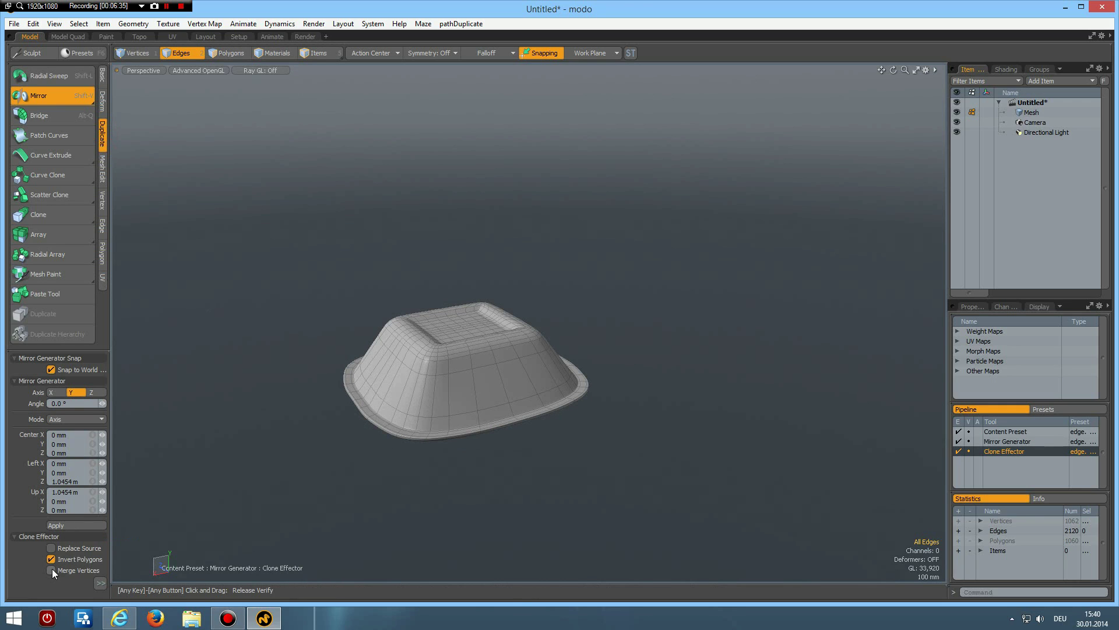
click(68, 524)
click(407, 426)
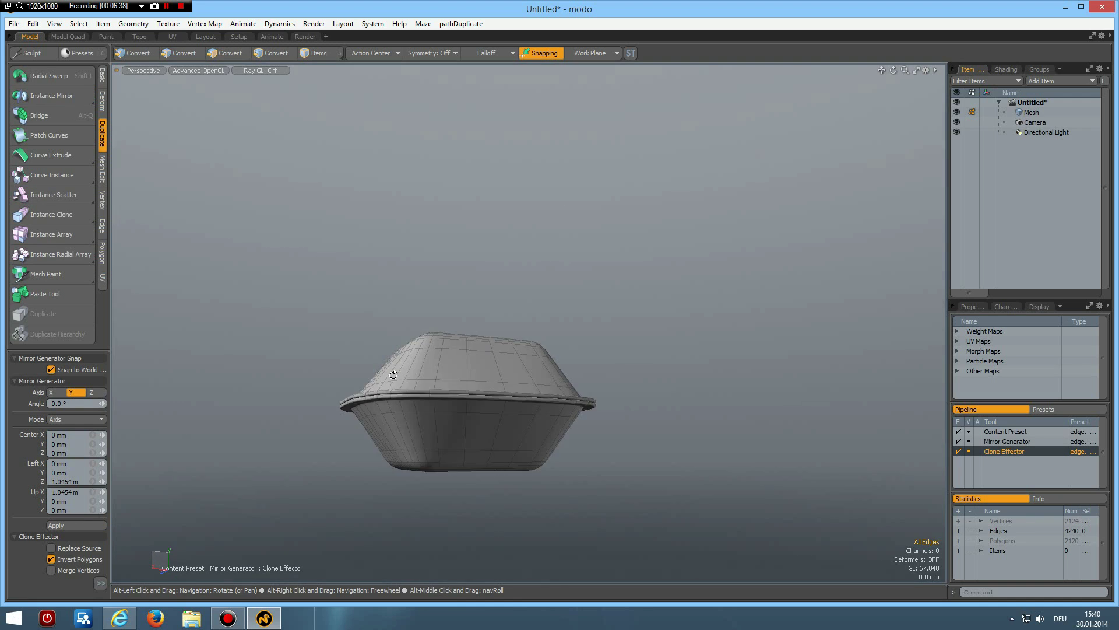
key(2)
scroll(428, 407, up, 5)
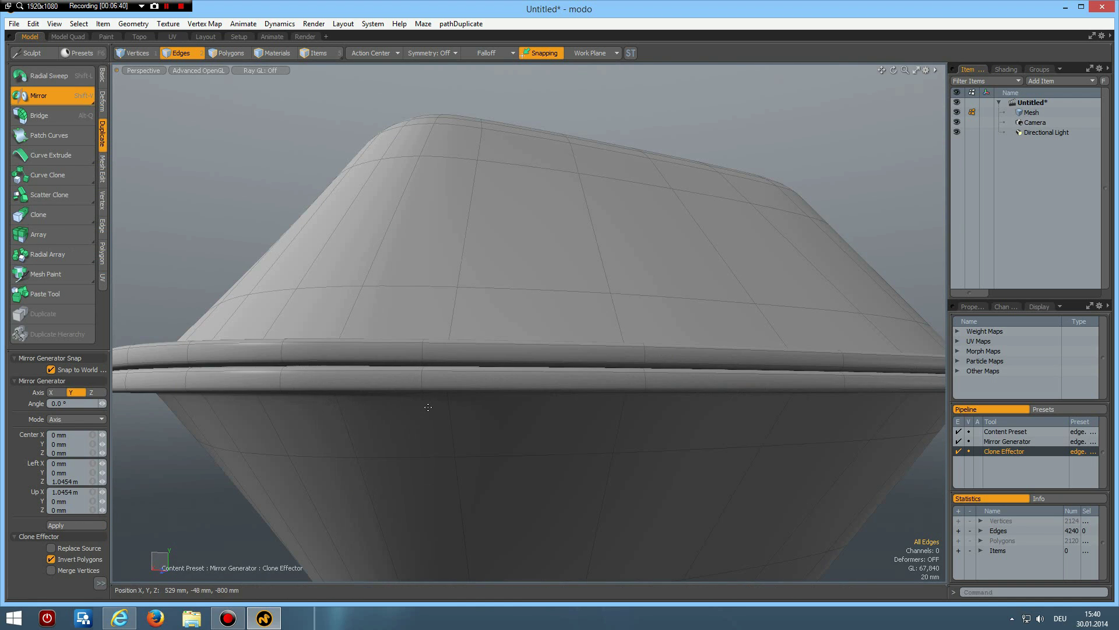
scroll(428, 406, down, 5)
alt+drag(427, 407, 474, 404)
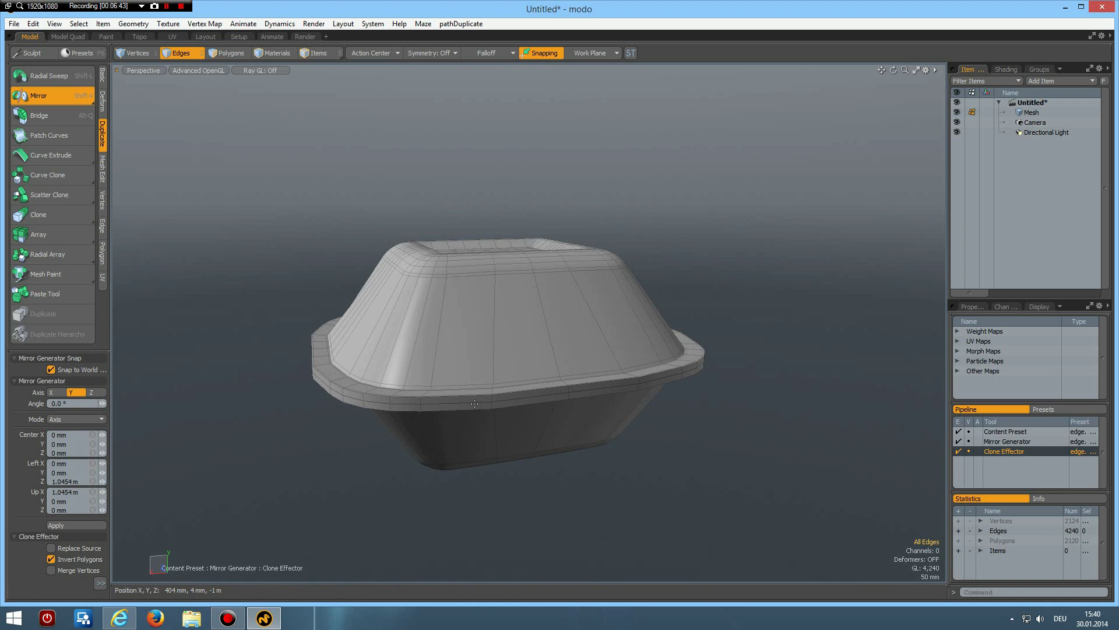
scroll(440, 420, up, 3)
mouse_move(440, 420)
alt+shift+mouse_down()
mouse_move(471, 392)
mouse_move(450, 412)
mouse_move(472, 414)
alt+shift+mouse_up()
scroll(473, 414, up, 2)
scroll(464, 417, up, 2)
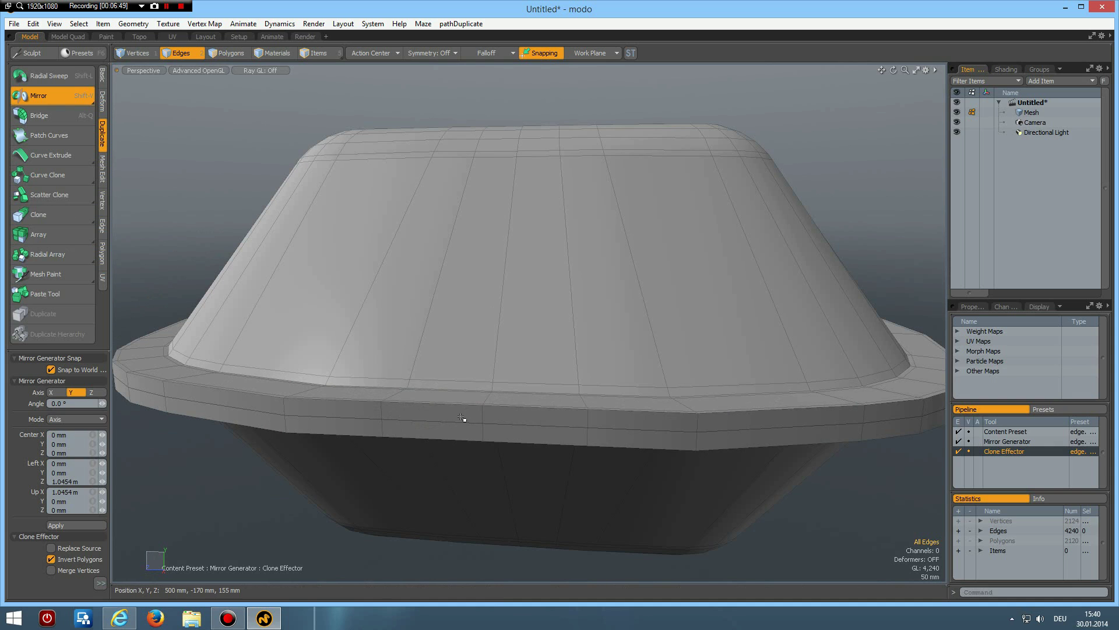
Extrude two rim polygons outward into a small tab block
key(3)
click(456, 418)
alt+drag(534, 427, 419, 453)
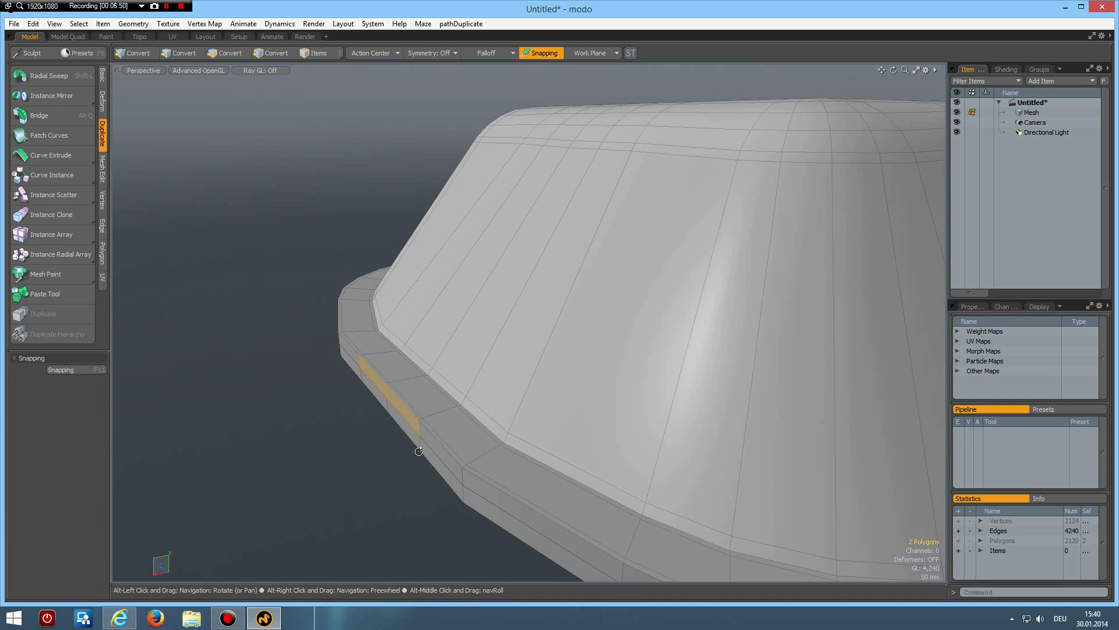
key(shift+x)
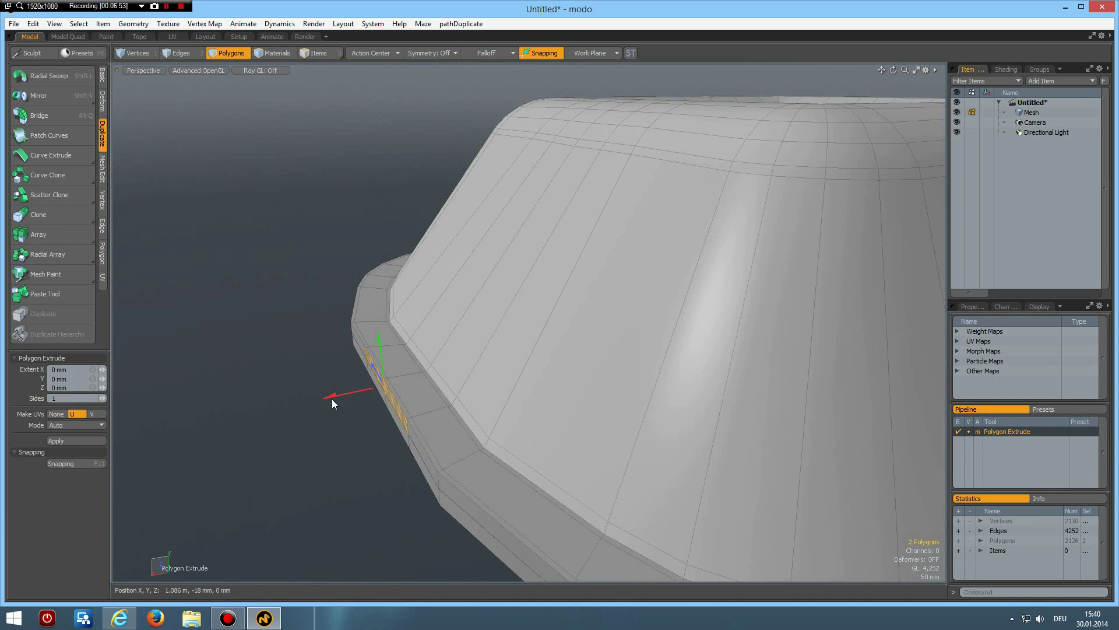
drag(332, 399, 271, 408)
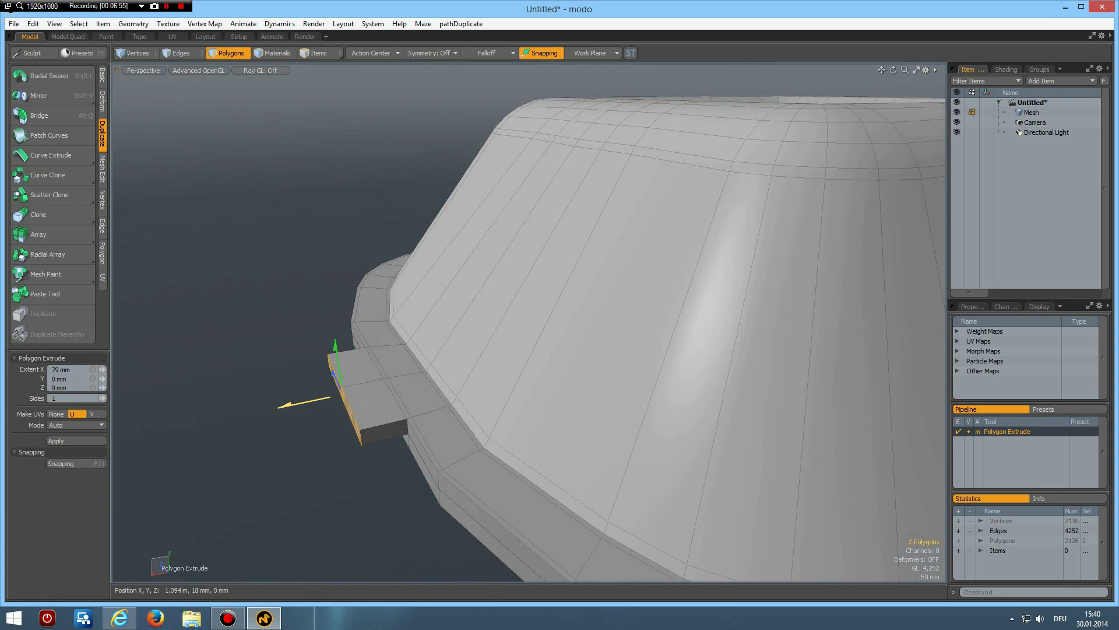
drag(270, 408, 277, 406)
key(space)
click(237, 401)
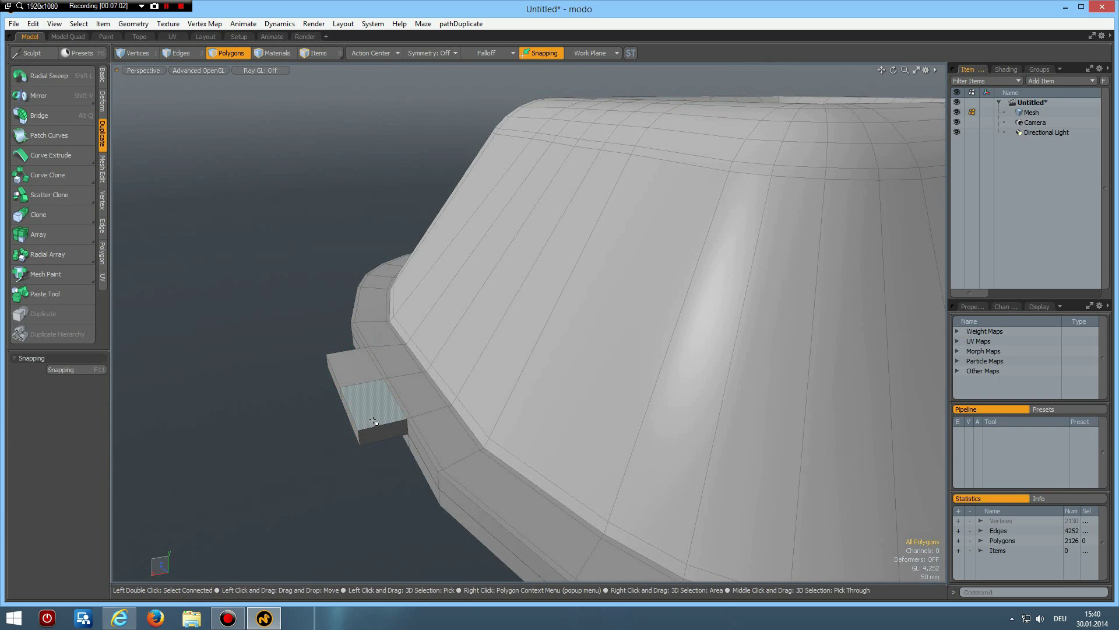
Cut two loop slices through the tab block
key(2)
click(374, 424)
key(alt+c)
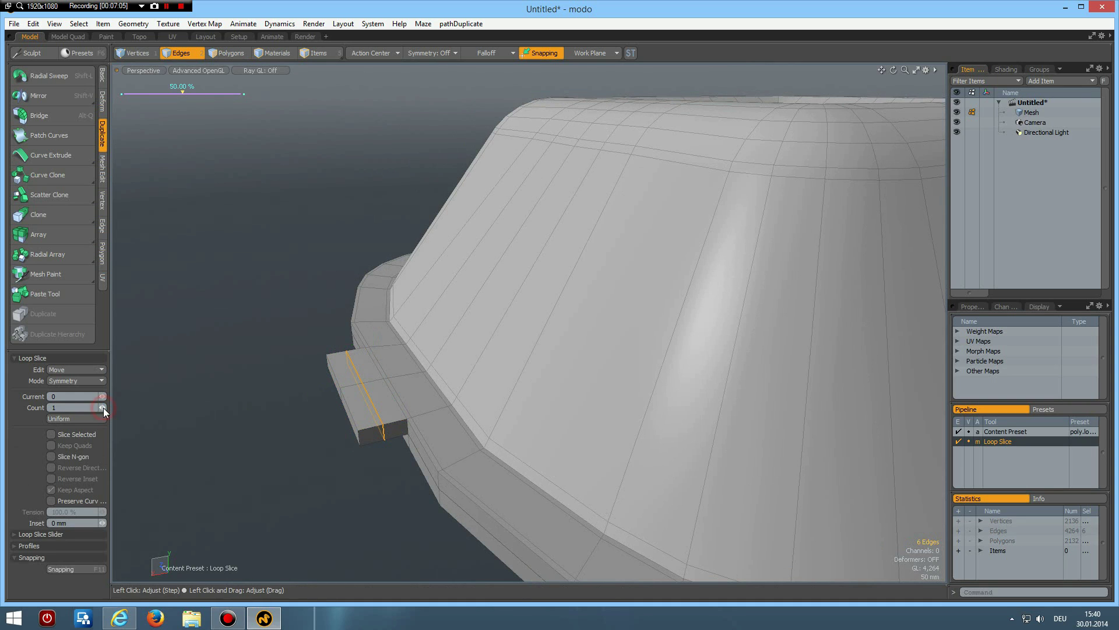
click(308, 472)
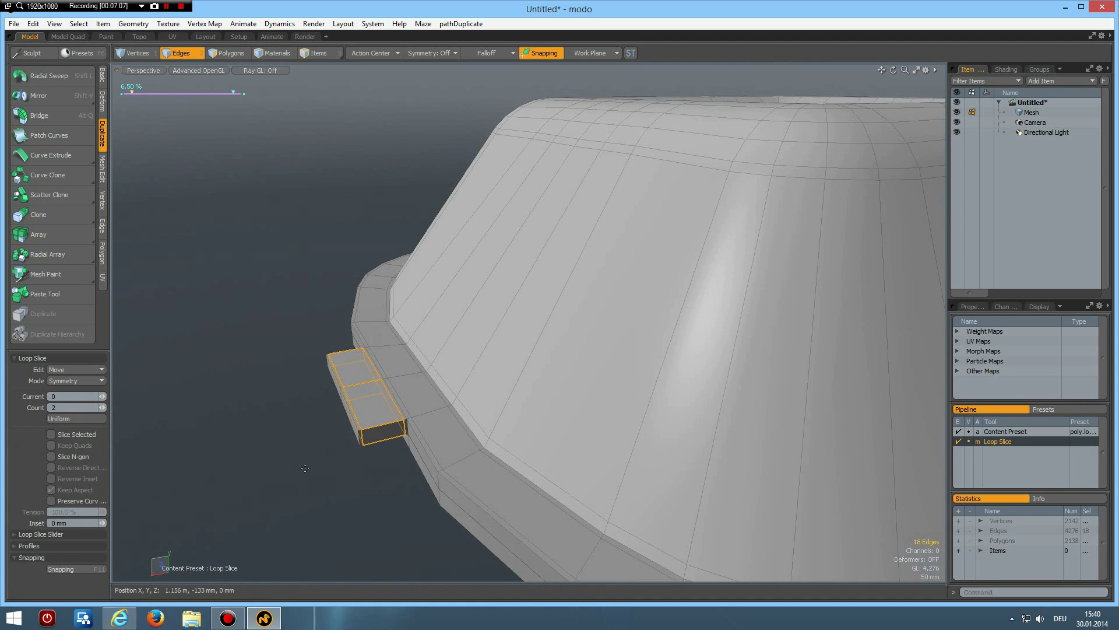
key(space)
key(Tab)
key(Tab)
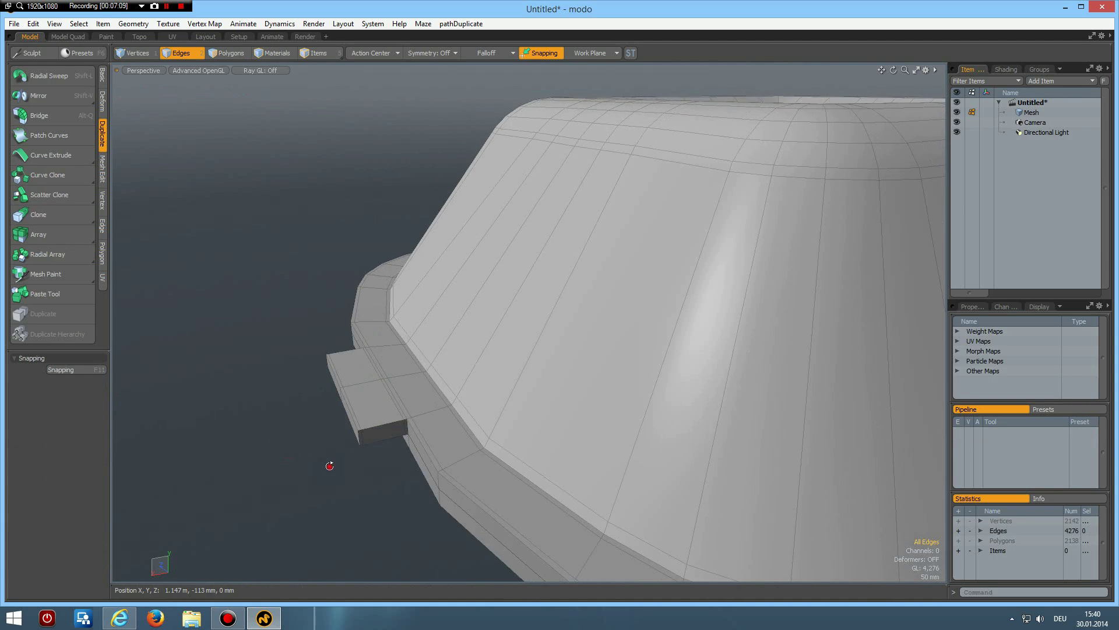
Slice an edge loop across the ledge and check it with the smoothed preview
alt+drag(325, 462, 387, 400)
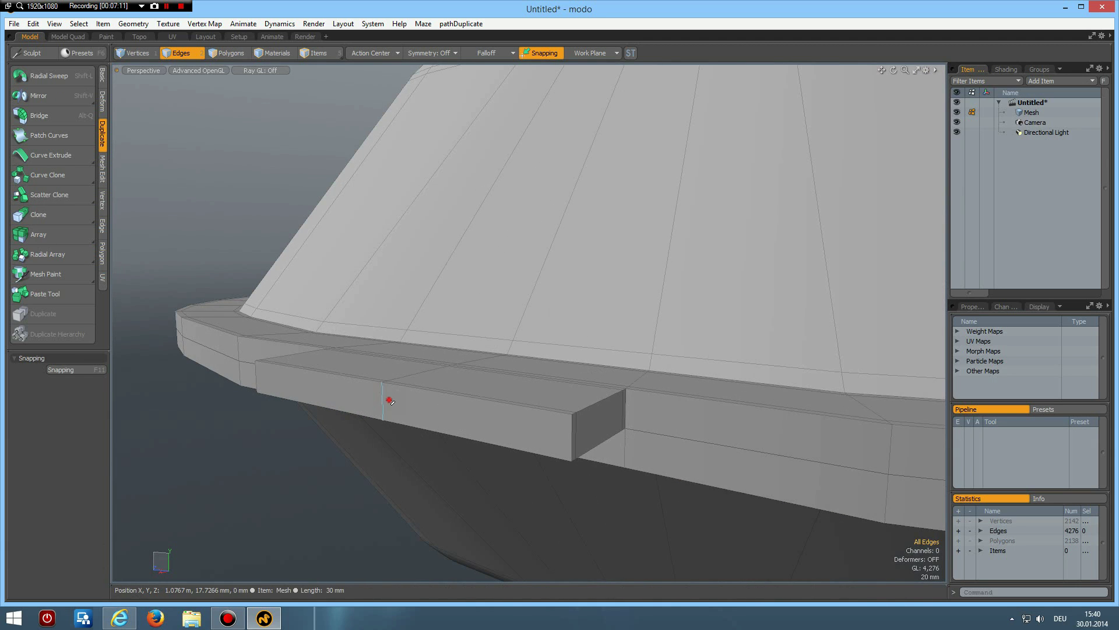
click(387, 400)
key(alt+c)
click(401, 403)
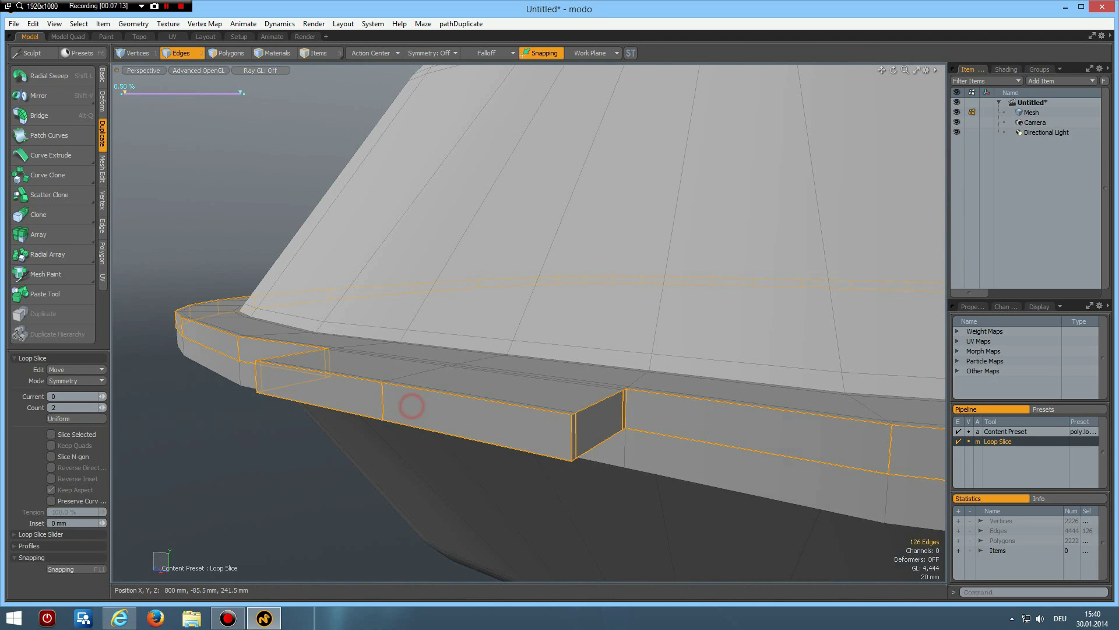
key(space)
click(185, 181)
key(Tab)
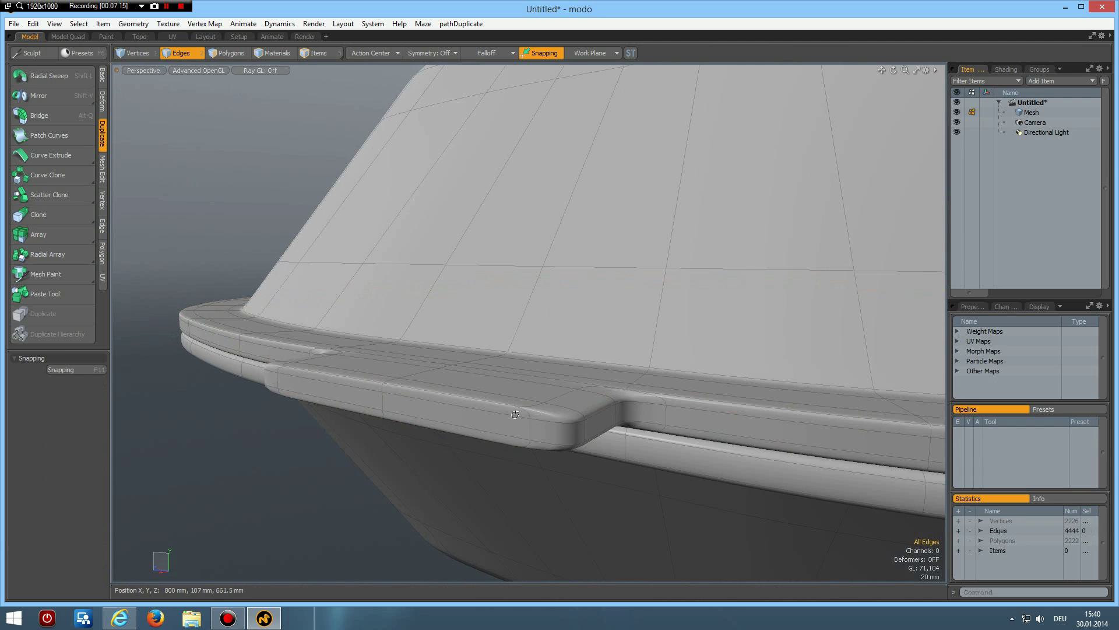
mouse_move(499, 444)
alt+mouse_down()
mouse_move(507, 333)
mouse_move(524, 379)
mouse_move(600, 447)
alt+mouse_up()
key(2)
key(Tab)
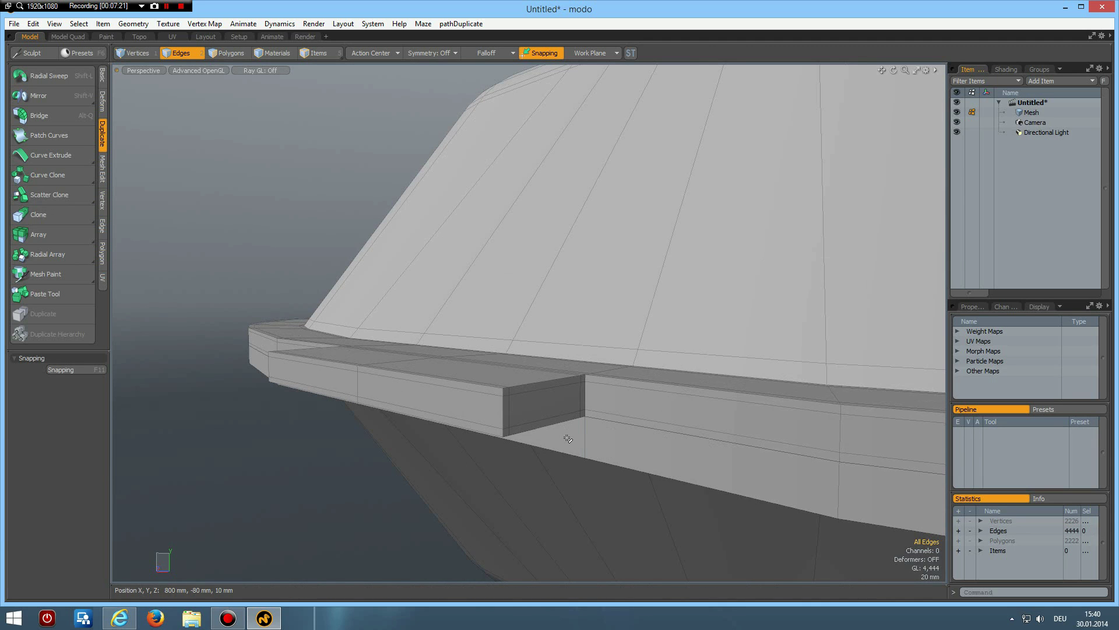
Bevel the polygon loop below the ledge outward
key(3)
drag(578, 442, 619, 450)
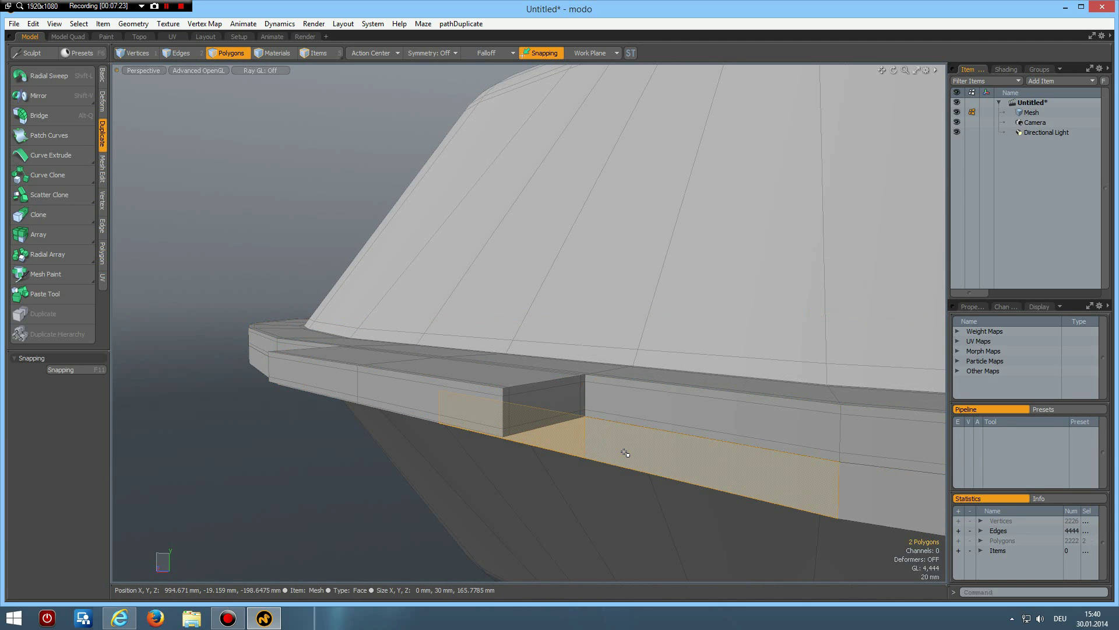
key(l)
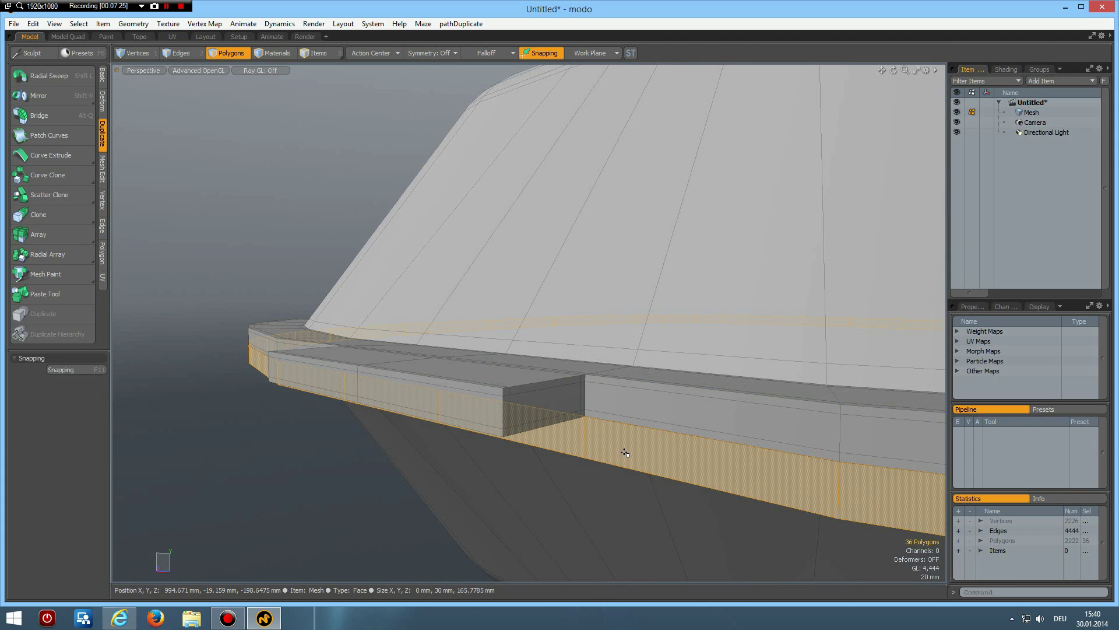
key(b)
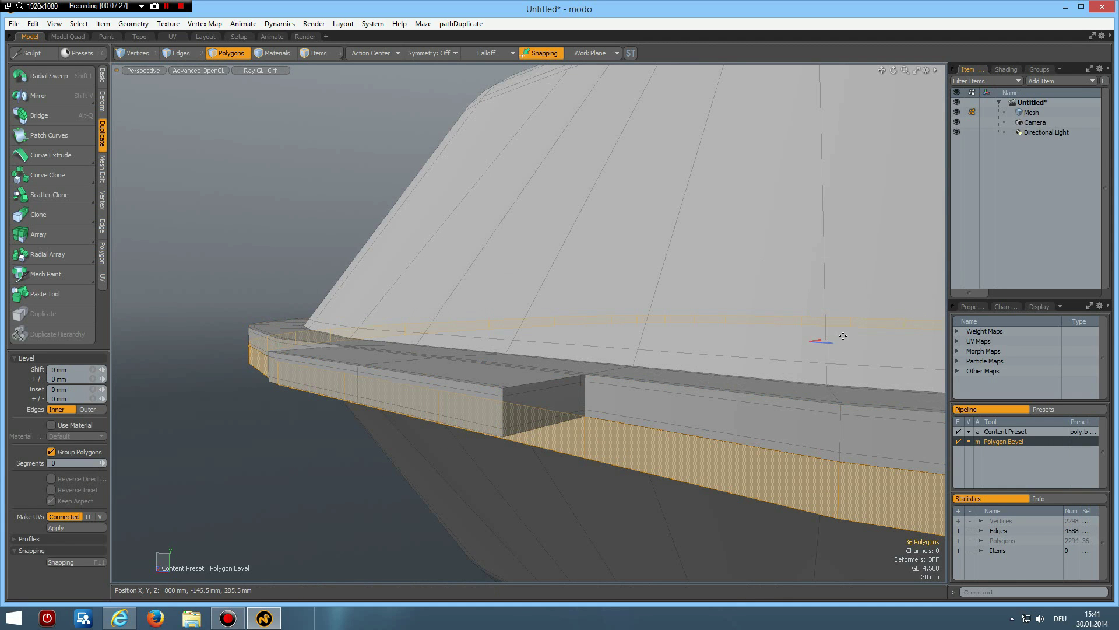
mouse_move(855, 355)
middle_down()
mouse_move(825, 375)
mouse_move(848, 387)
mouse_move(848, 271)
middle_up()
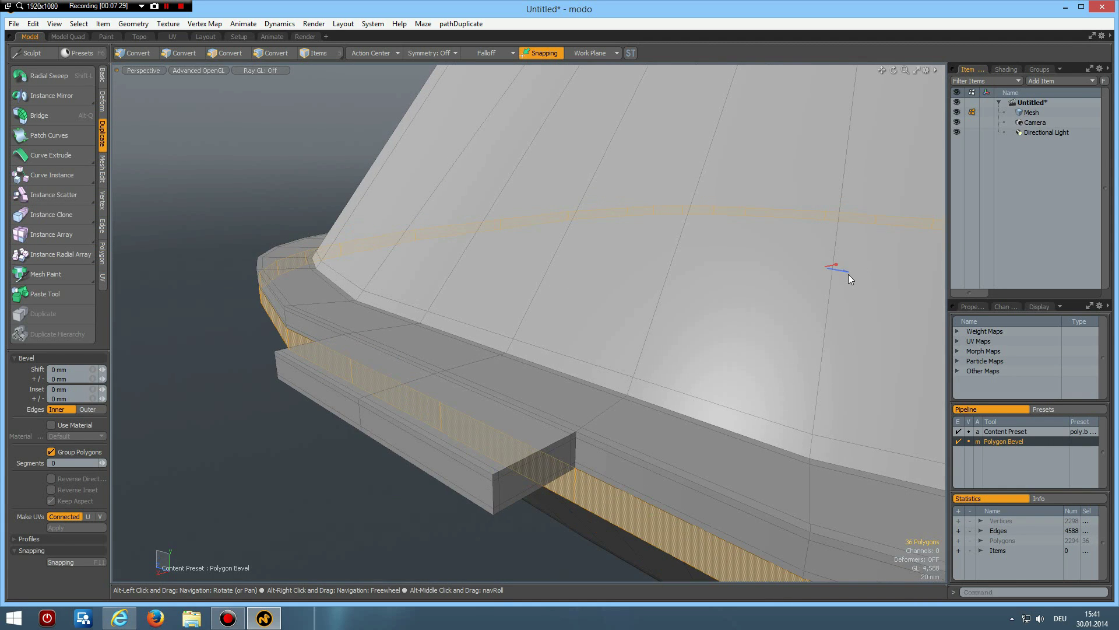
drag(846, 272, 890, 272)
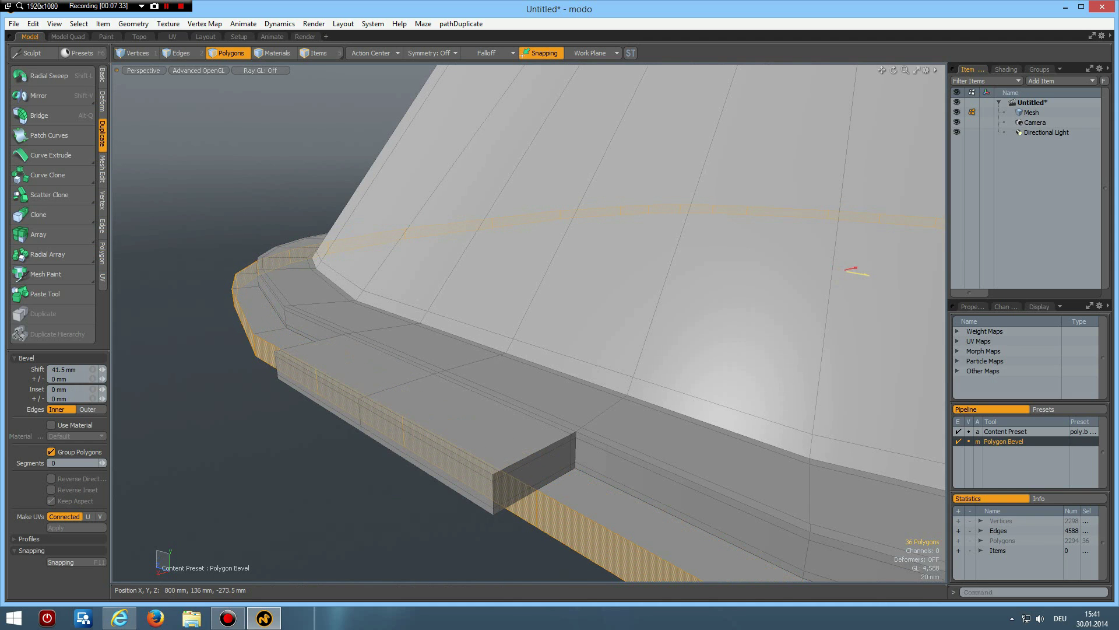
key(space)
Extrude the lower rim polygon loop upward by 30 mm
middle_drag(854, 272, 683, 499)
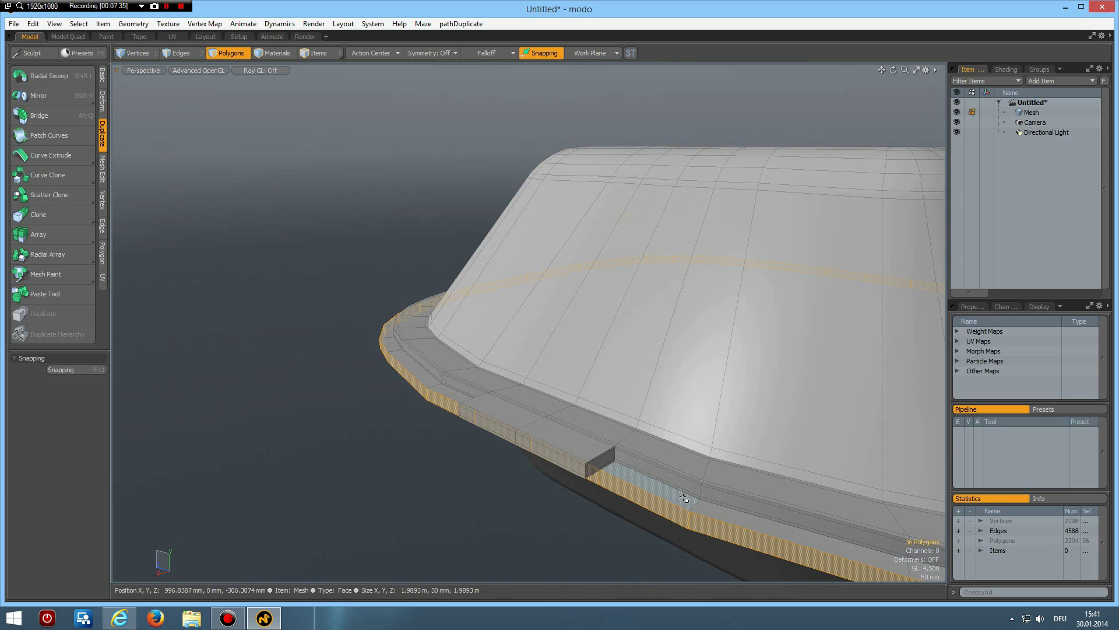
drag(683, 499, 701, 507)
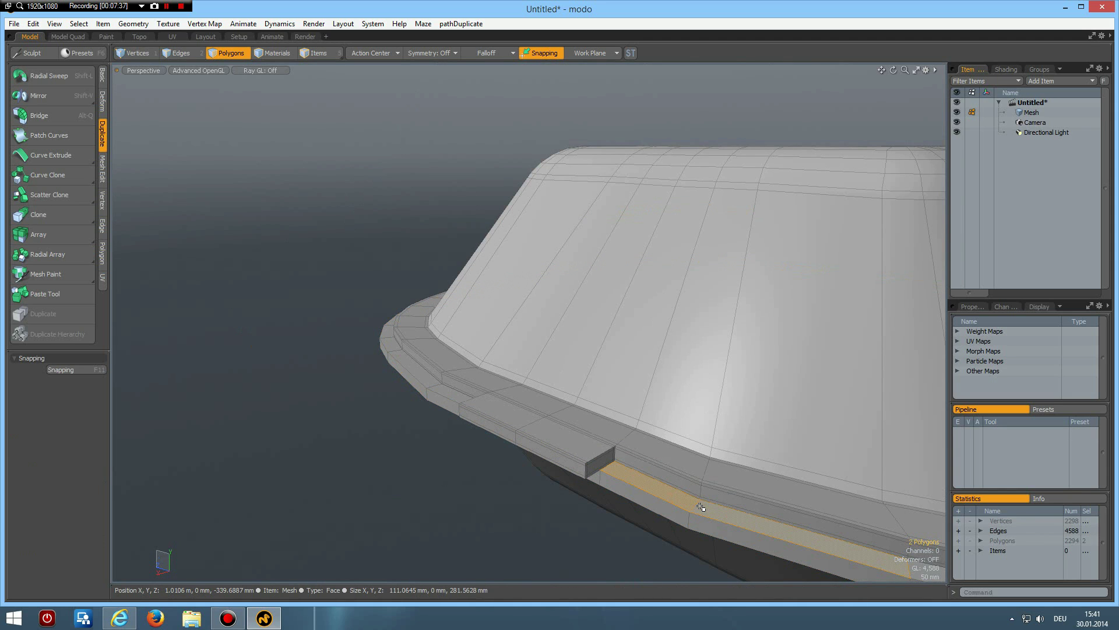
key(l)
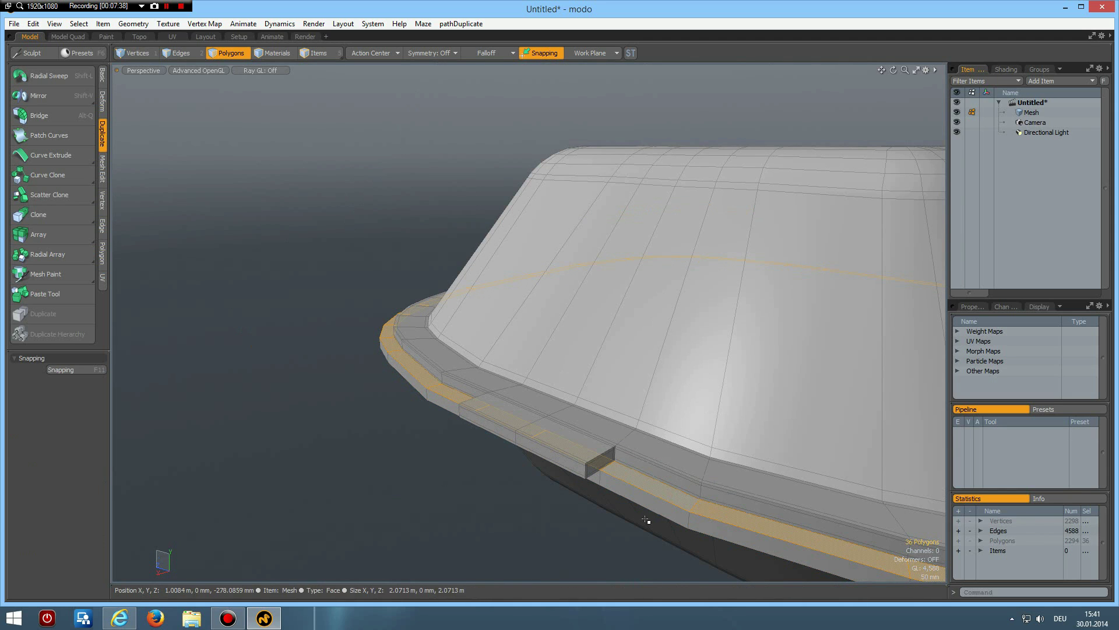
key(shift+x)
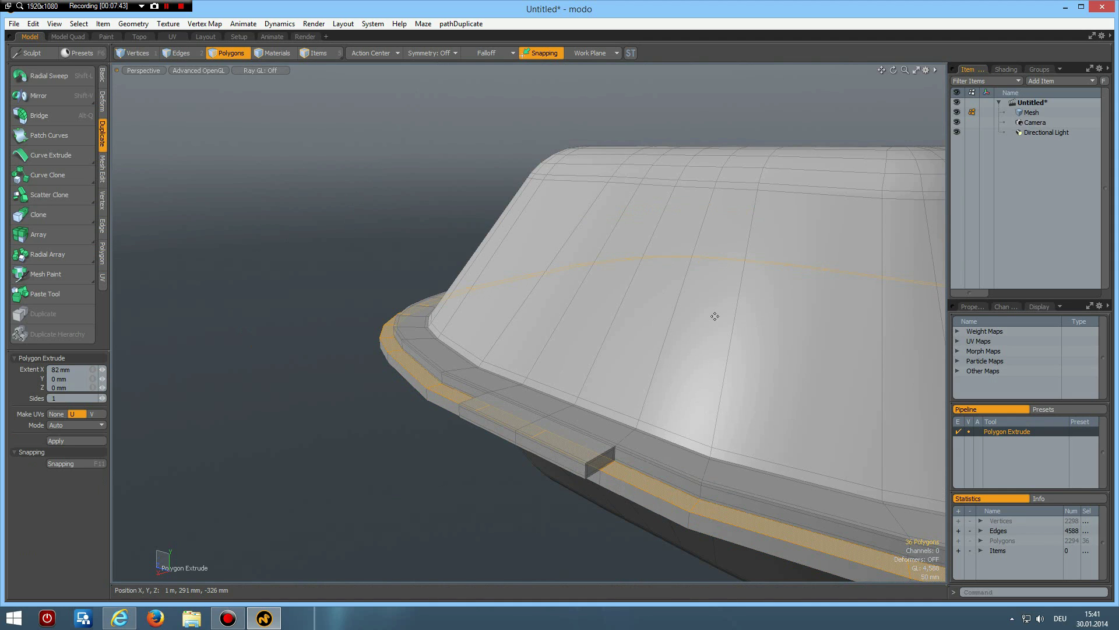
drag(769, 299, 768, 283)
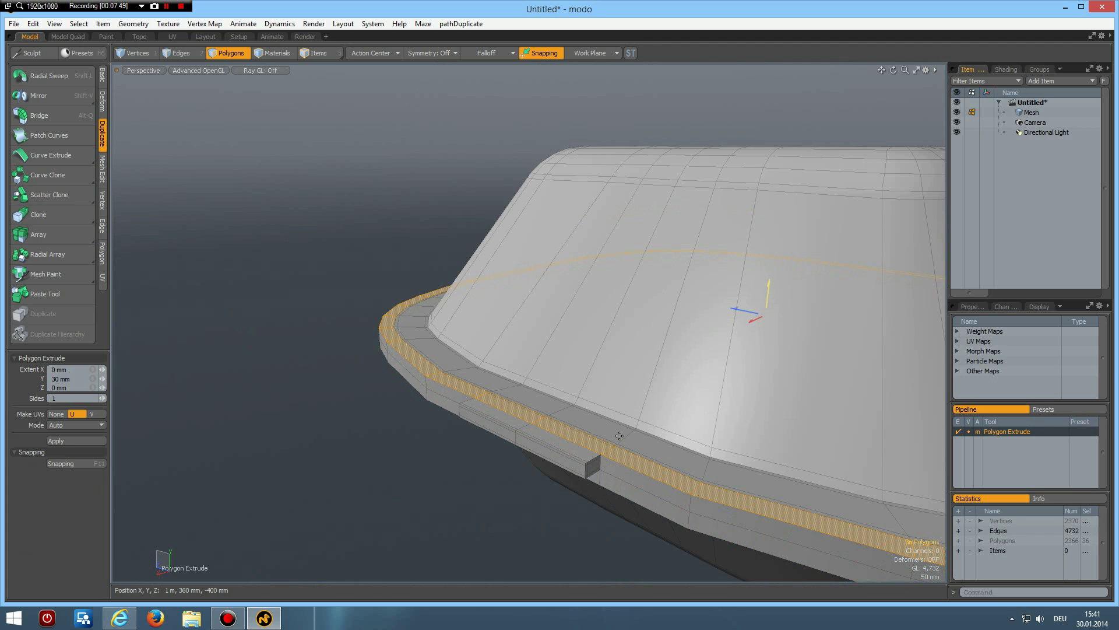
scroll(603, 453, up, 3)
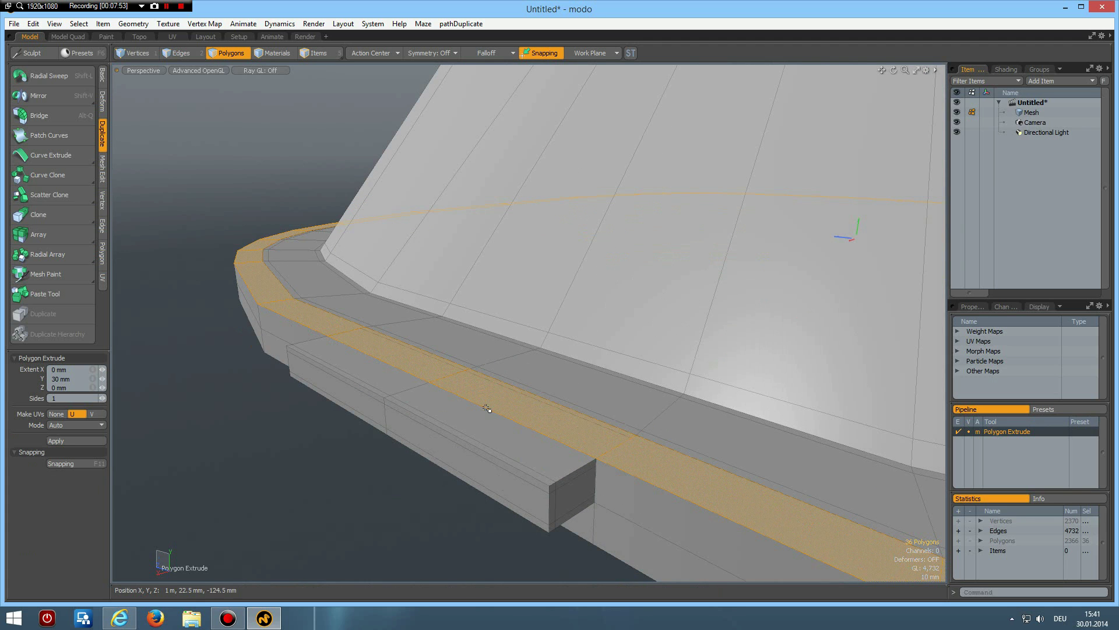
key(space)
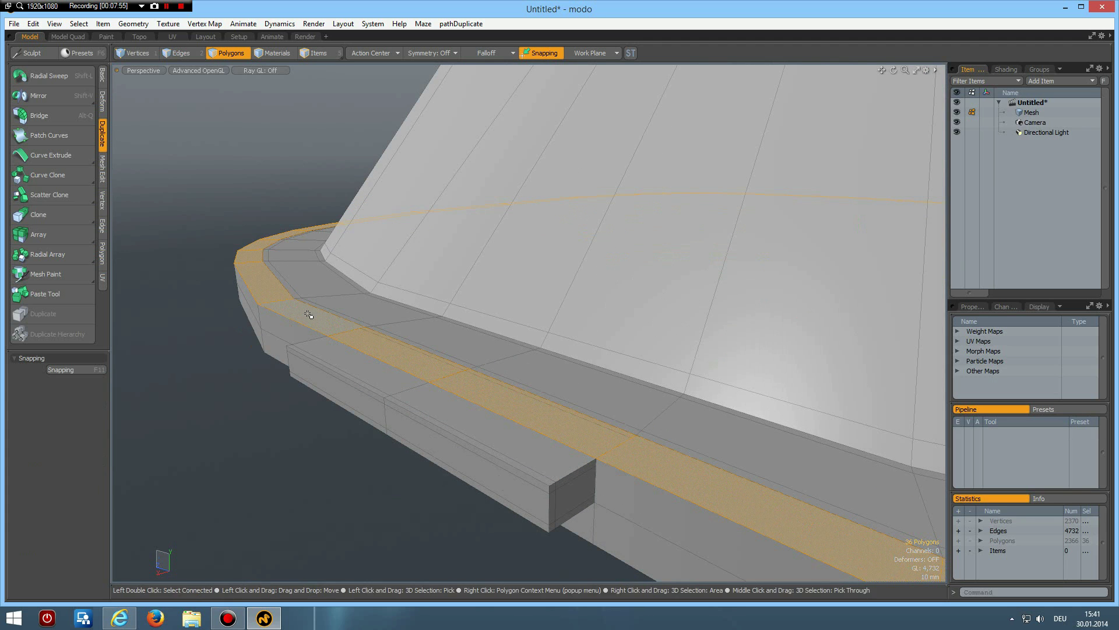
Try out a few rim polygon selections, then delete the connected lid body
drag(362, 338, 400, 354)
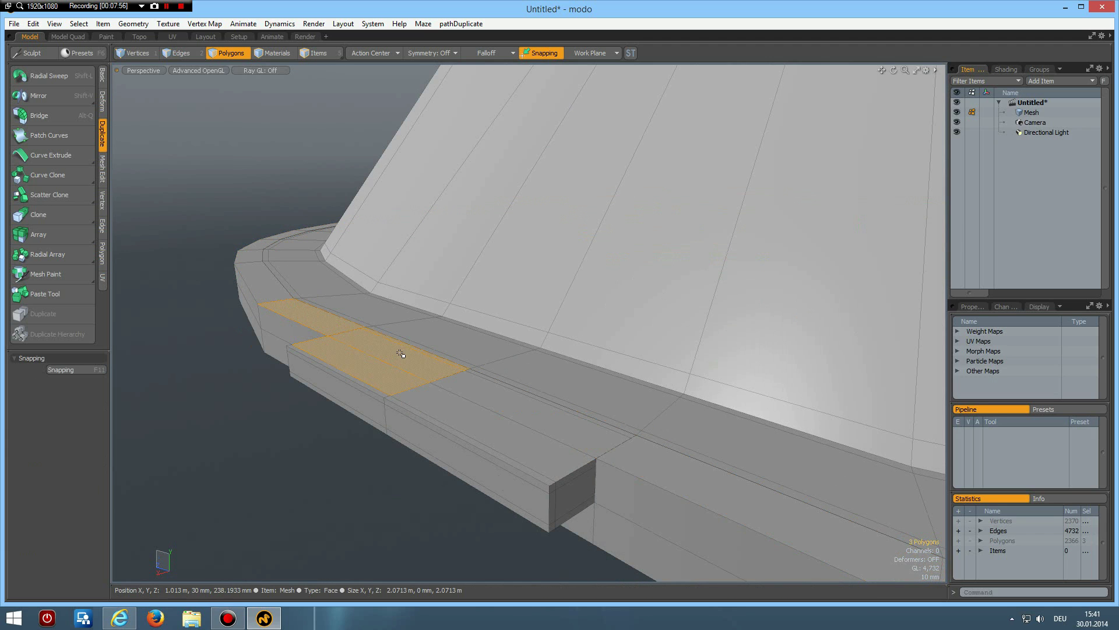
click(335, 324)
shift+click(392, 349)
shift+click(466, 419)
mouse_move(467, 419)
alt+mouse_down()
mouse_move(499, 443)
mouse_move(218, 528)
alt+mouse_up()
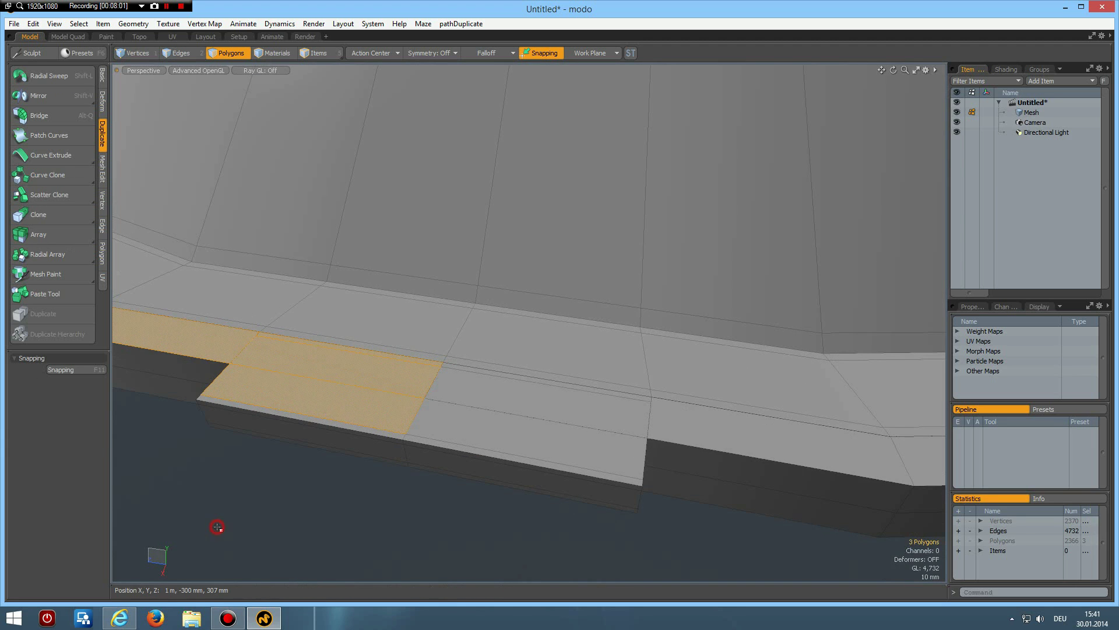
click(312, 507)
key(a)
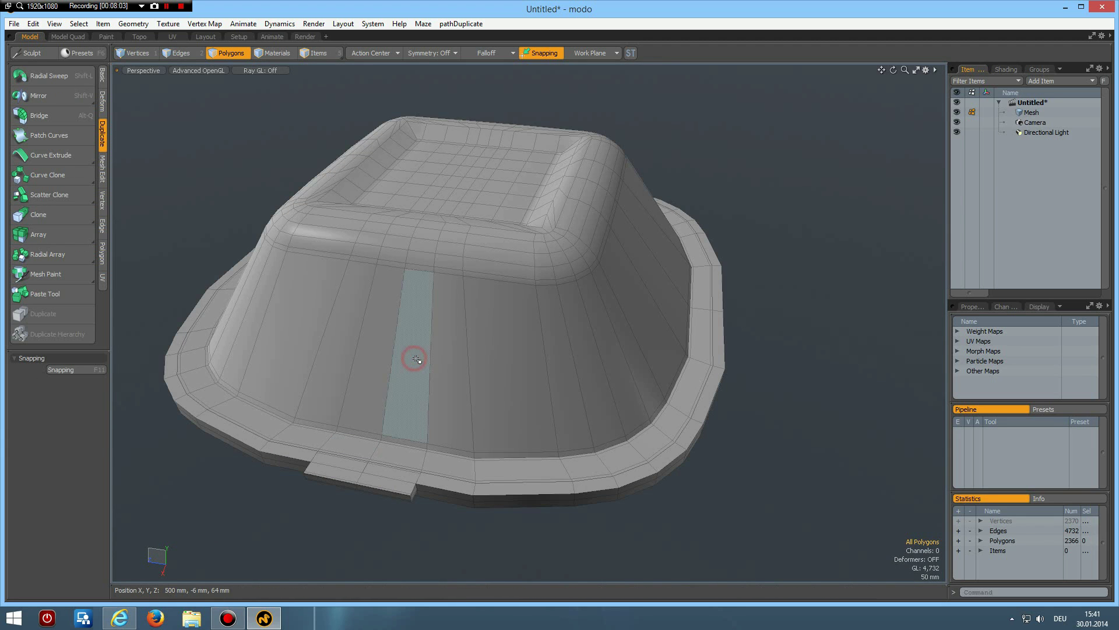
double_click(417, 360)
key(Delete)
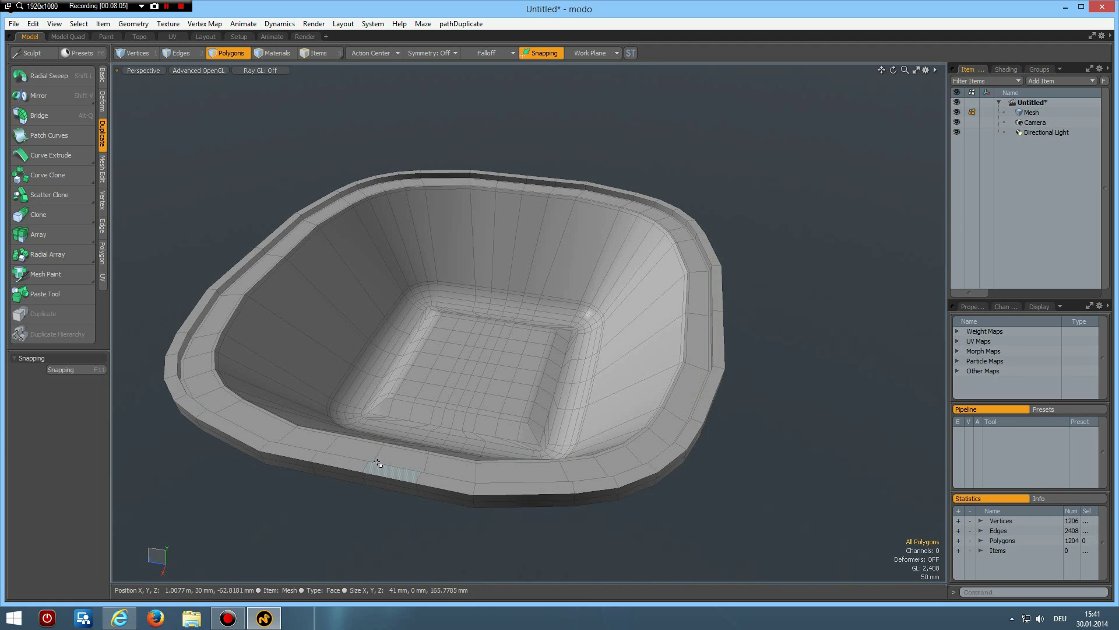
Raise the four front rim polygons about 6 mm with the Move tool
mouse_move(375, 464)
alt+mouse_down()
mouse_move(366, 386)
mouse_move(323, 462)
alt+mouse_up()
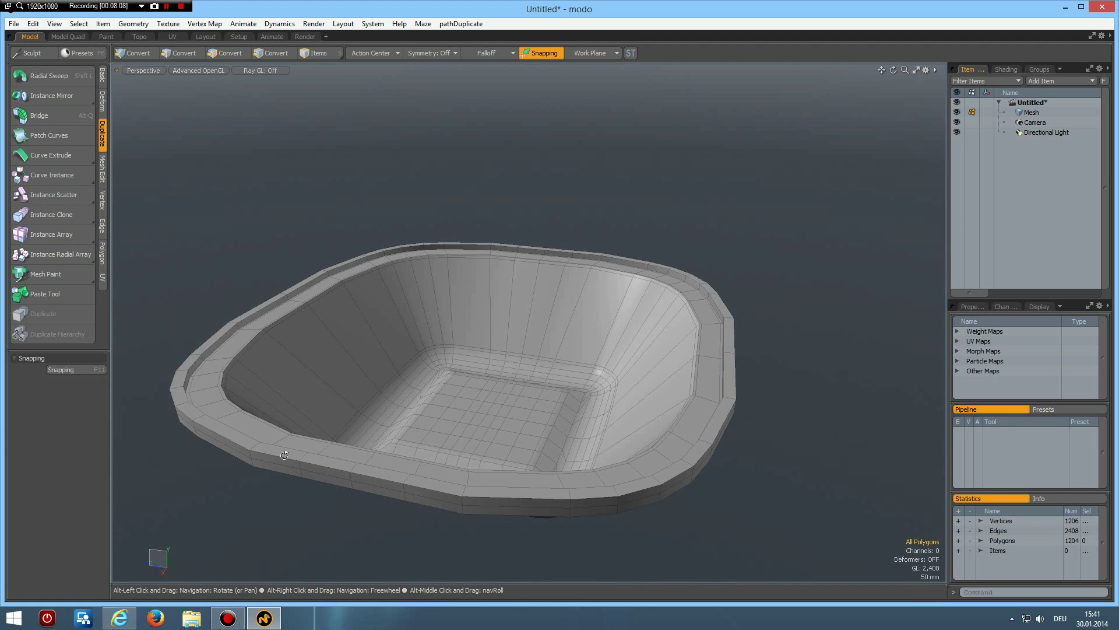
shift+click(332, 462)
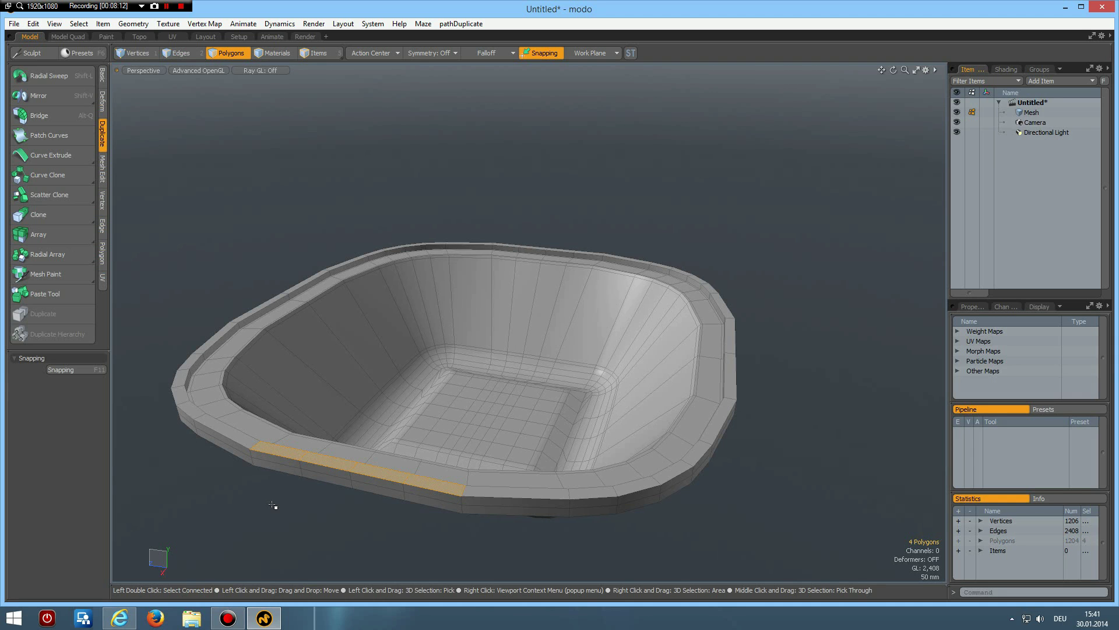
key(w)
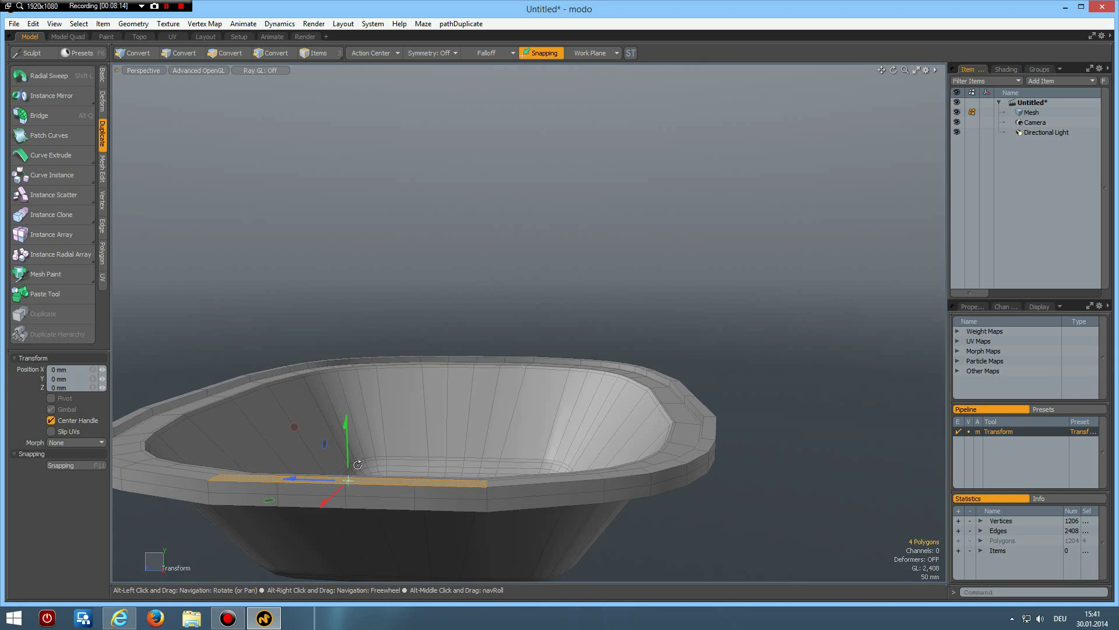
alt+drag(347, 469, 346, 406)
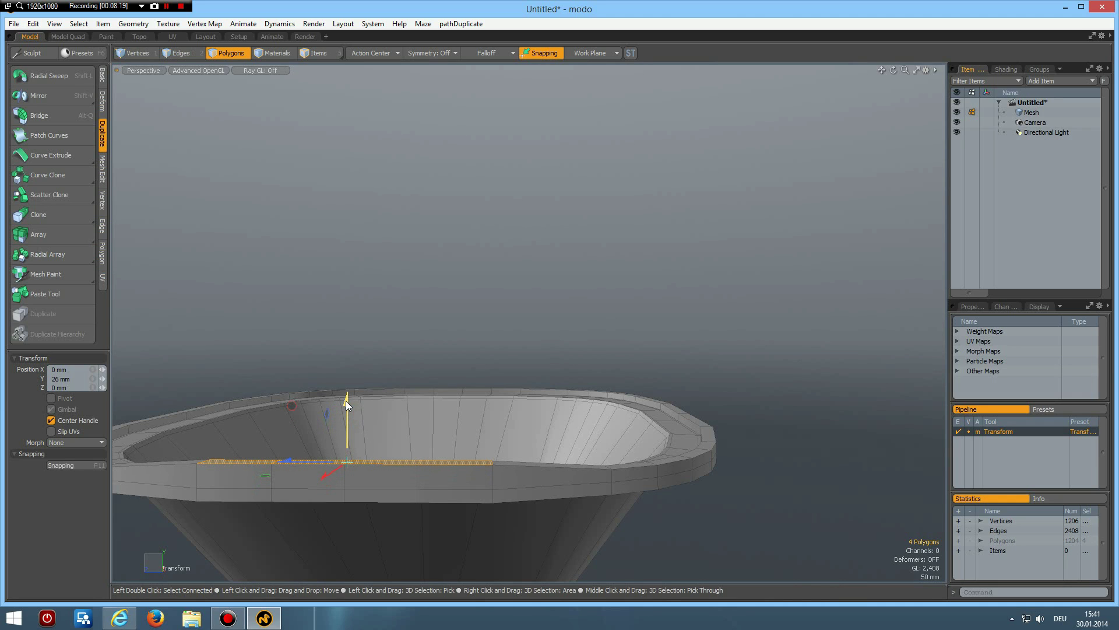
key(space)
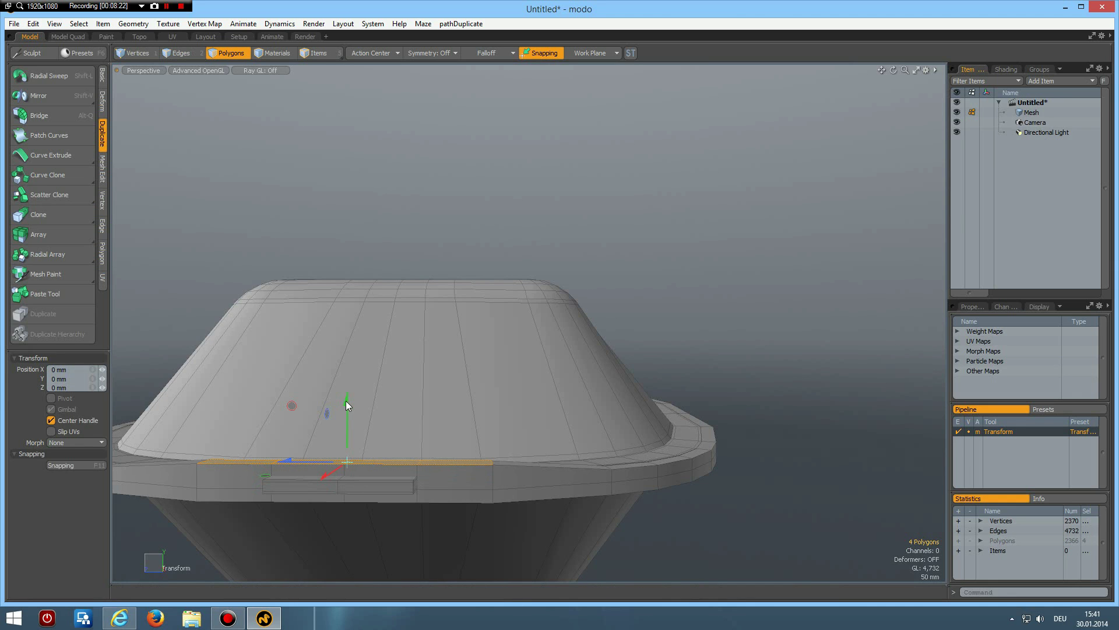
mouse_move(346, 401)
alt+mouse_down()
mouse_move(321, 407)
mouse_move(337, 383)
alt+mouse_up()
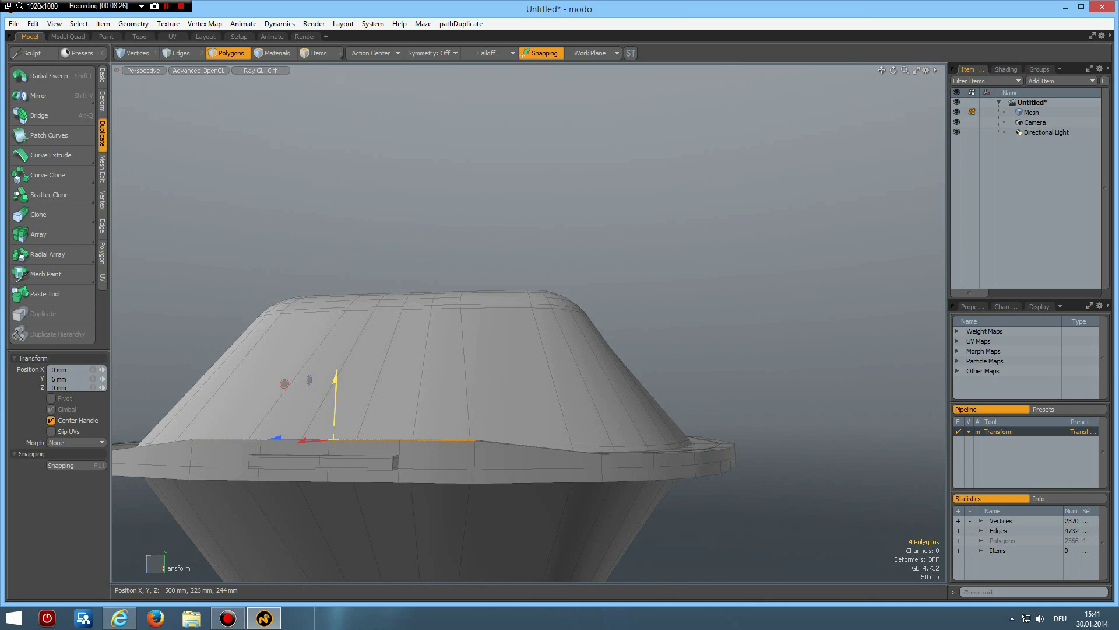
Drop the Move tool and delete the connected lid body again
key(space)
click(930, 283)
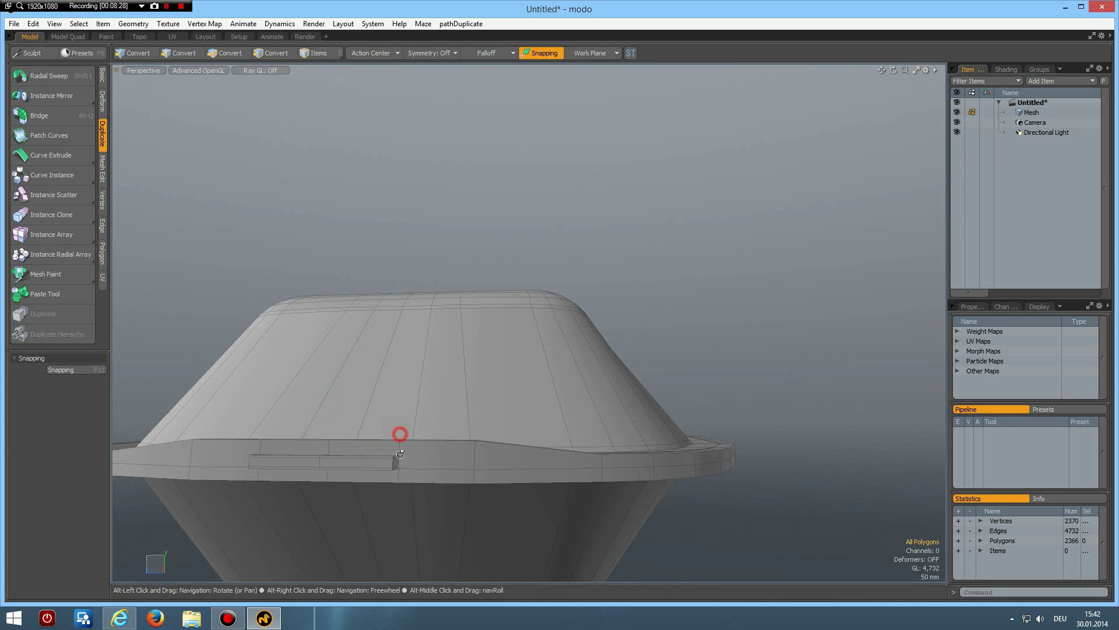
mouse_move(400, 431)
alt+mouse_down()
mouse_move(407, 459)
mouse_move(333, 475)
alt+mouse_up()
scroll(317, 481, up, 2)
scroll(317, 481, up, 2)
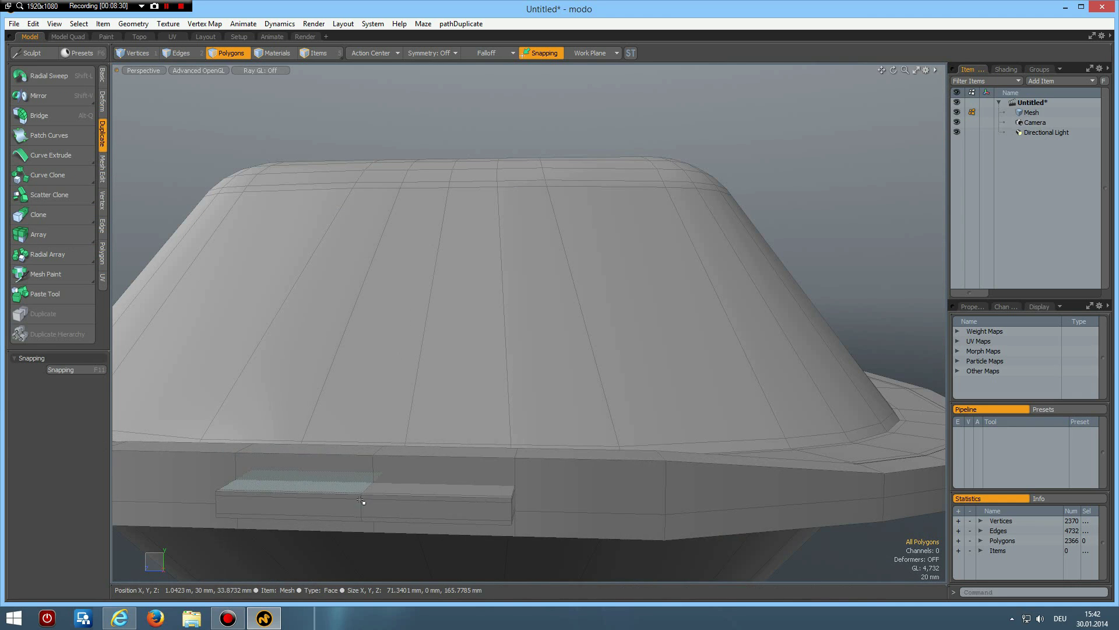
double_click(469, 337)
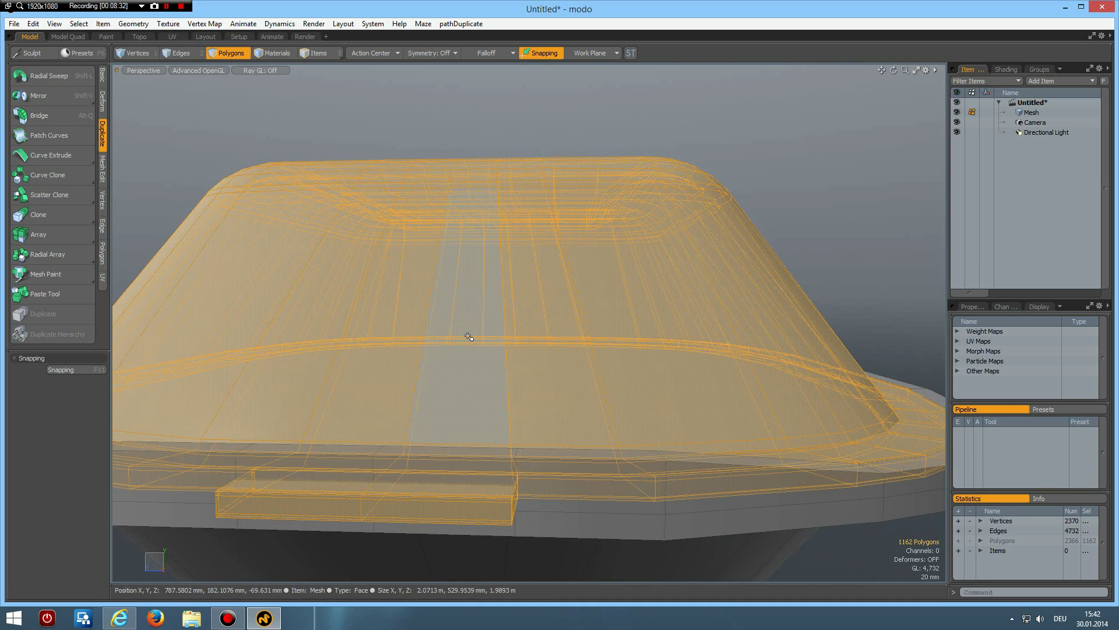
key(Delete)
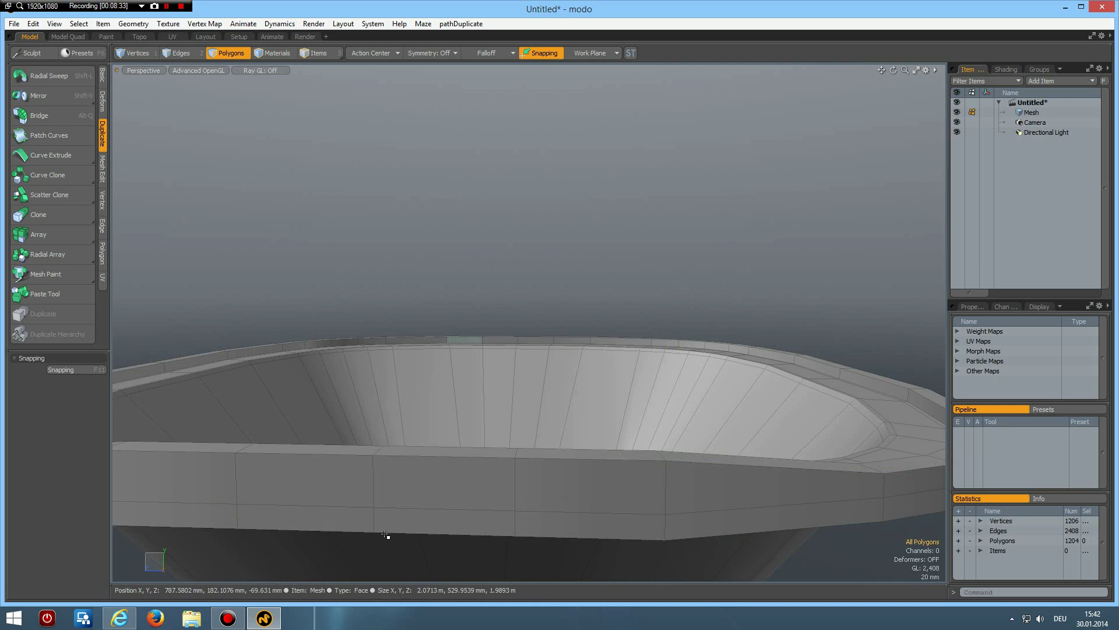
Select the two vertical rim edge loops and scale them apart
mouse_move(388, 519)
alt+mouse_down()
mouse_move(408, 463)
mouse_move(406, 472)
mouse_move(510, 483)
alt+mouse_up()
scroll(406, 472, down, 3)
key(2)
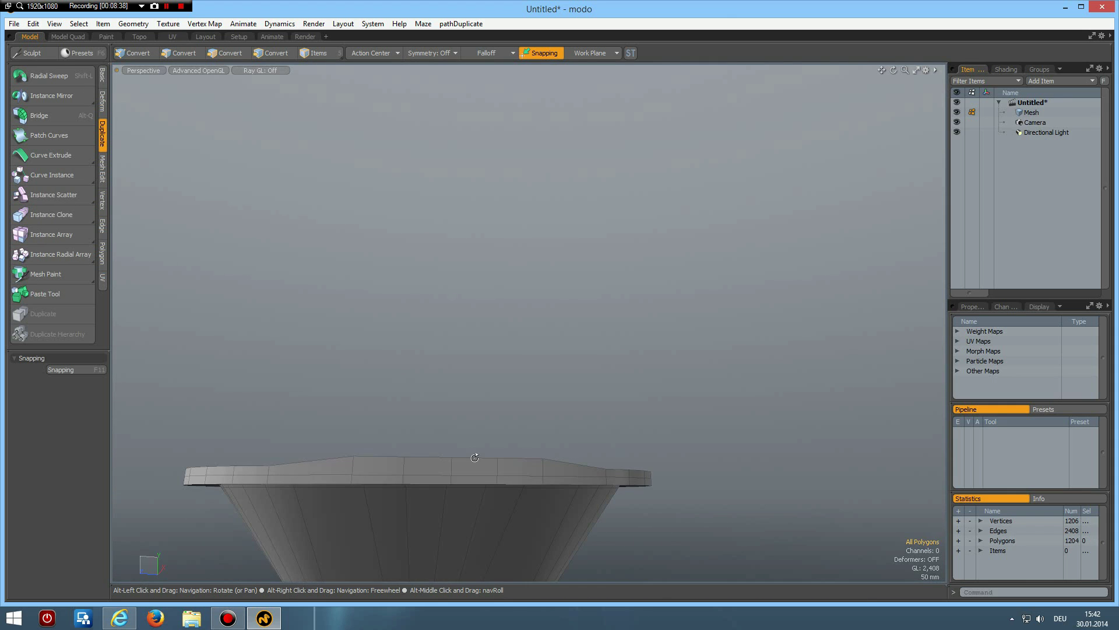
shift+double_click(510, 484)
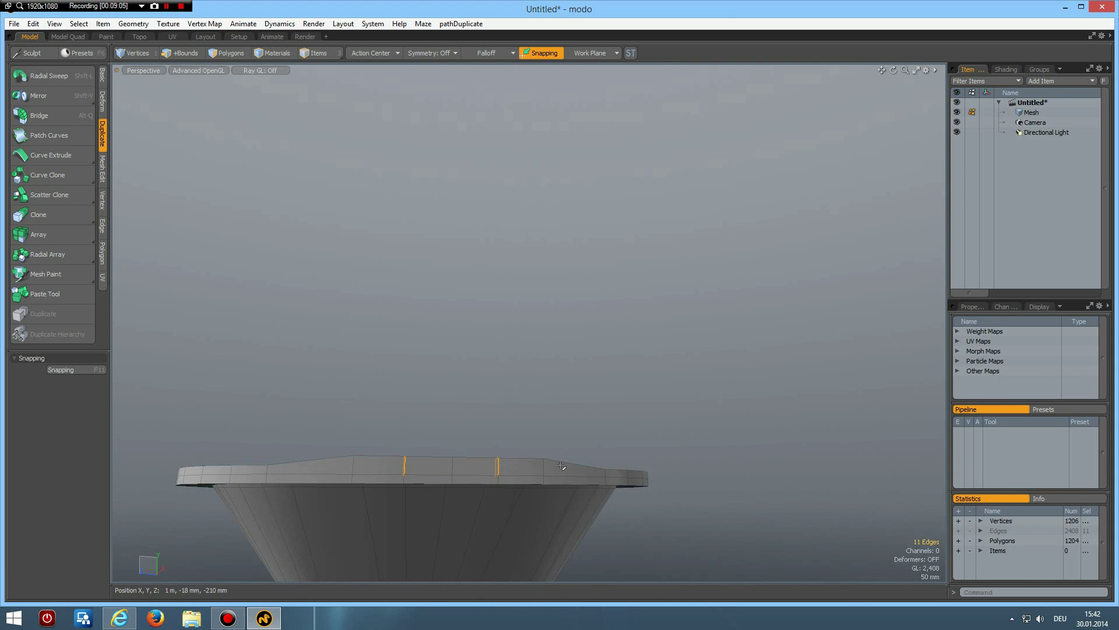
alt+drag(510, 484, 192, 551)
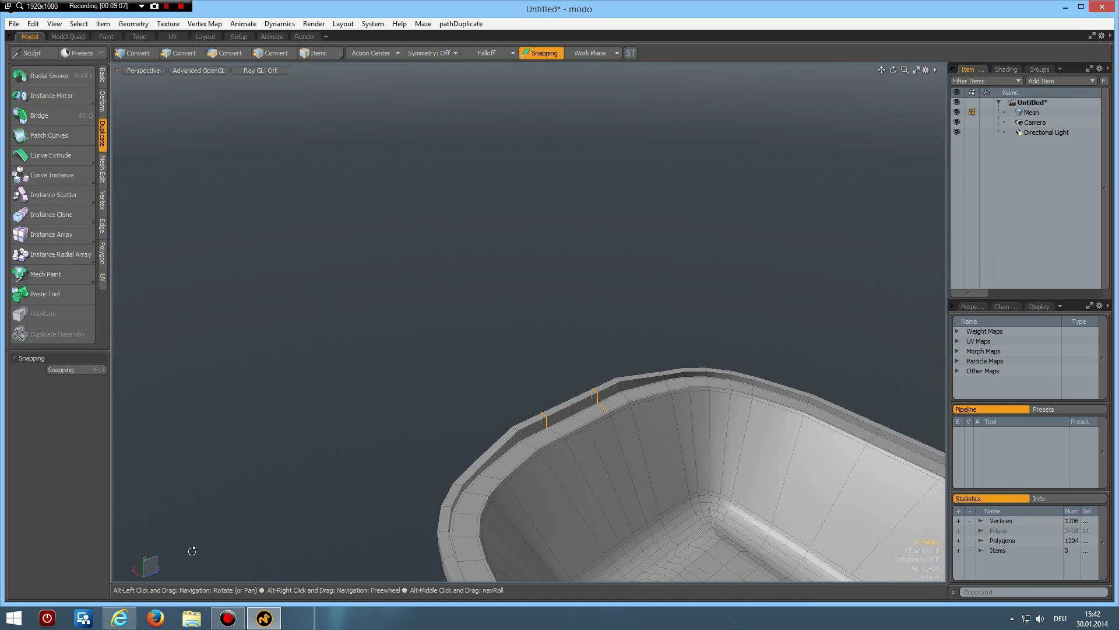
scroll(225, 534, up, 3)
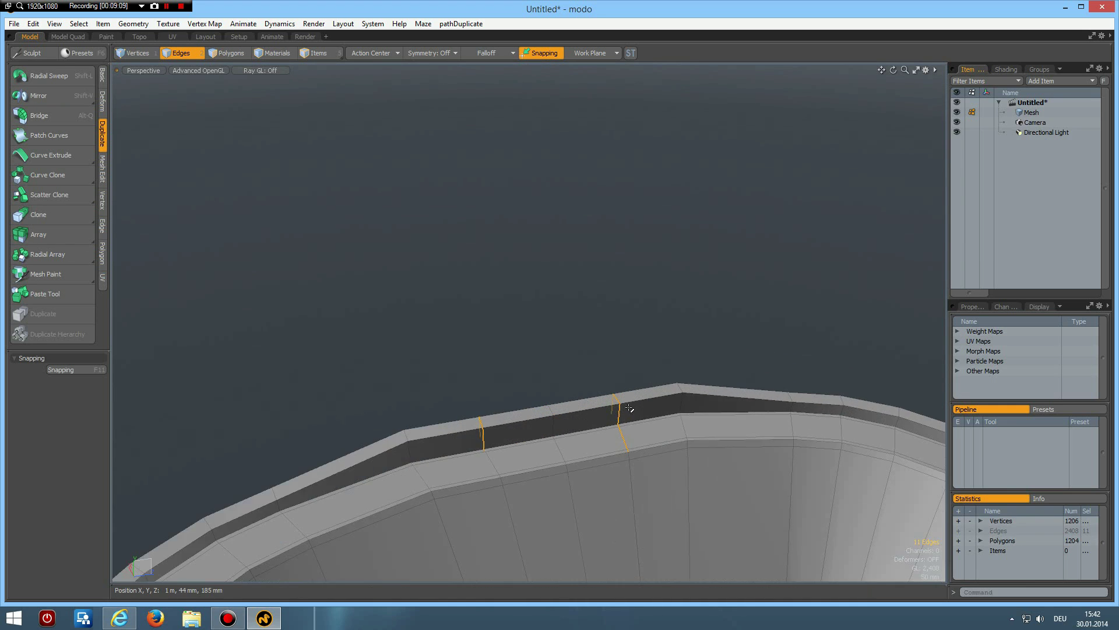
scroll(620, 442, up, 3)
key(ctrl)
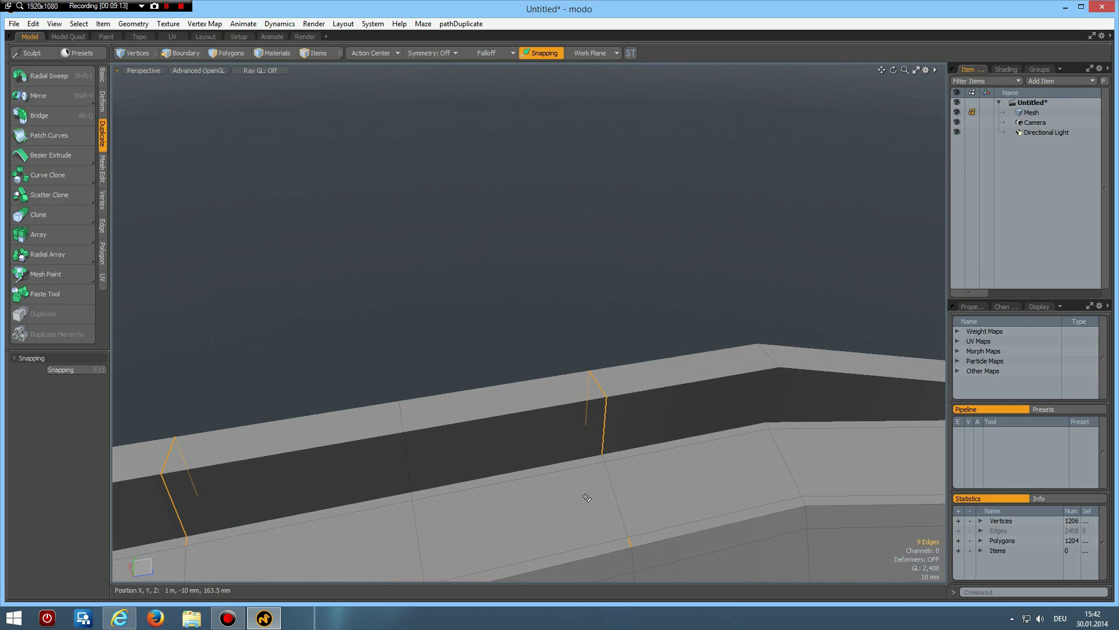
scroll(624, 526, down, 1)
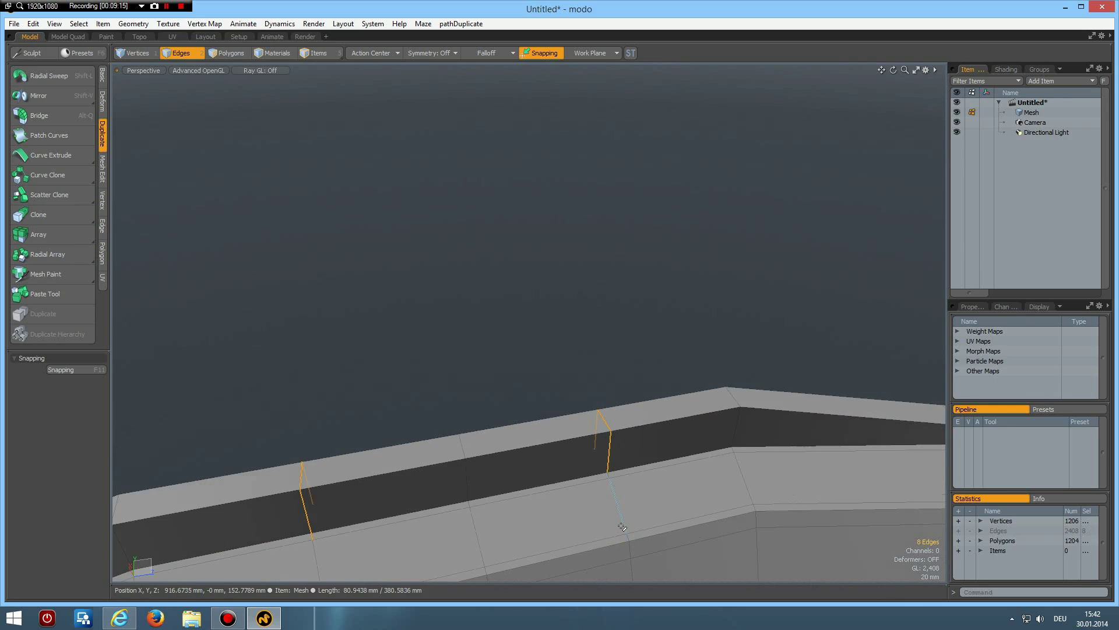
scroll(569, 530, down, 1)
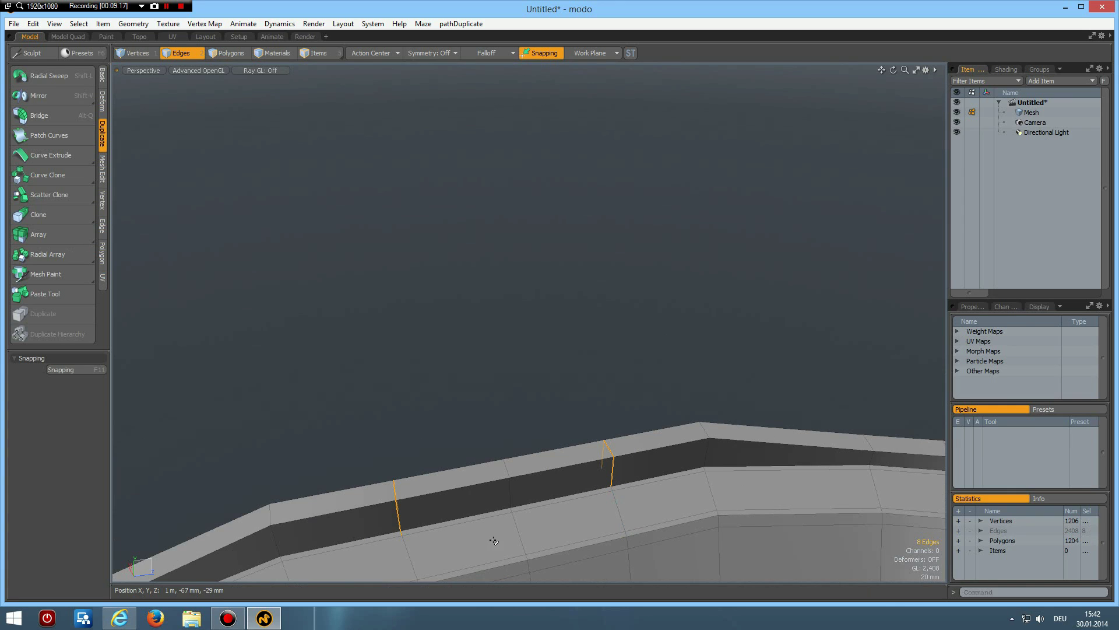
key(r)
scroll(558, 484, down, 1)
scroll(557, 517, down, 2)
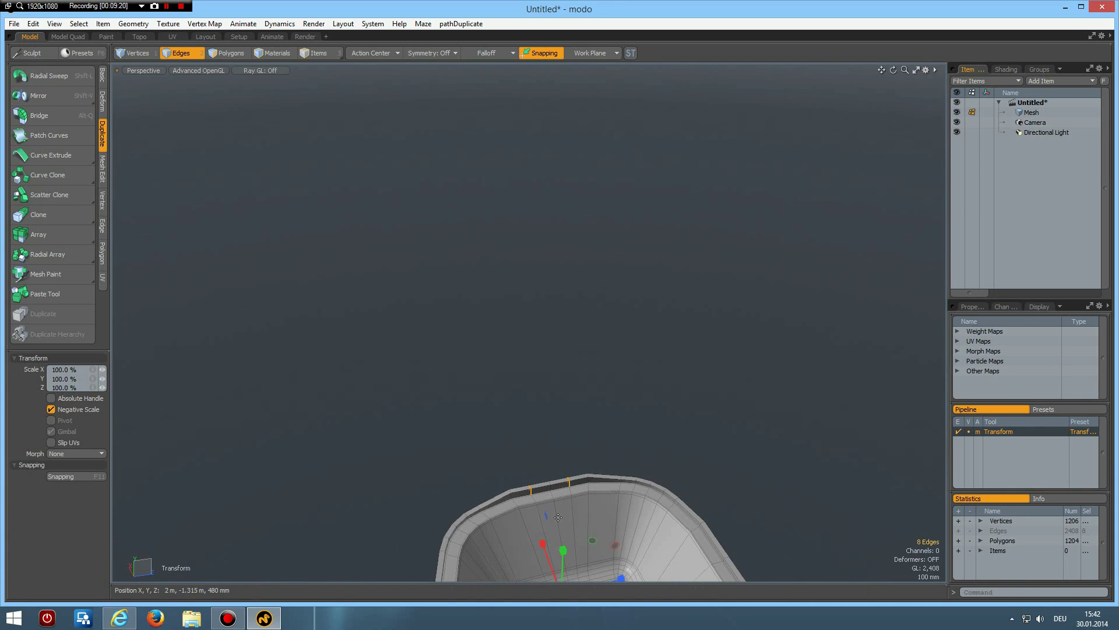
alt+drag(475, 391, 572, 418)
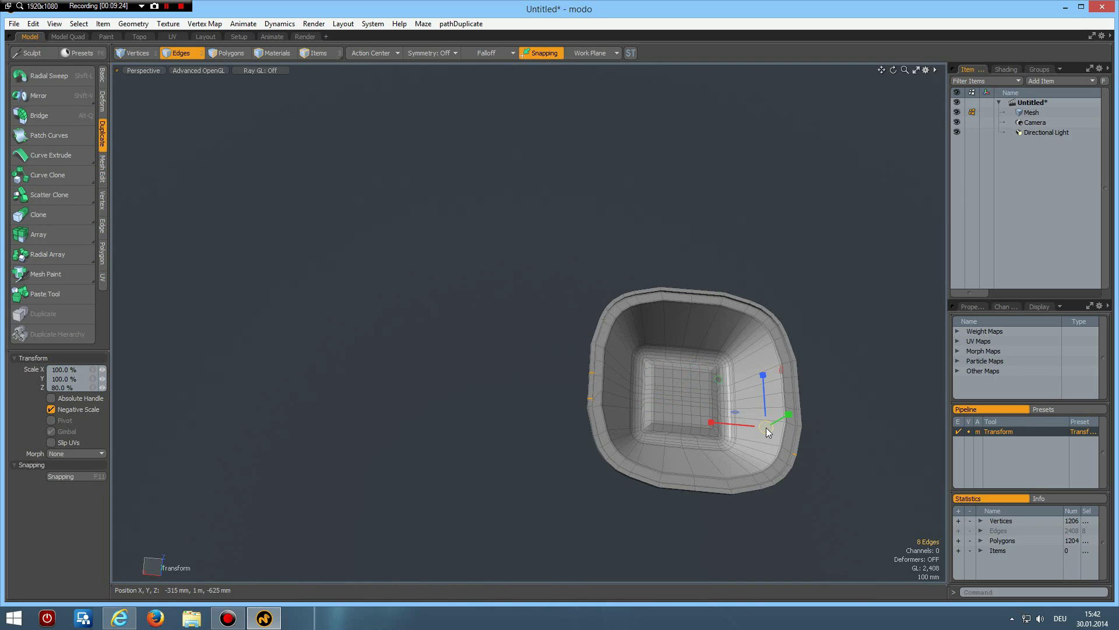
key(q)
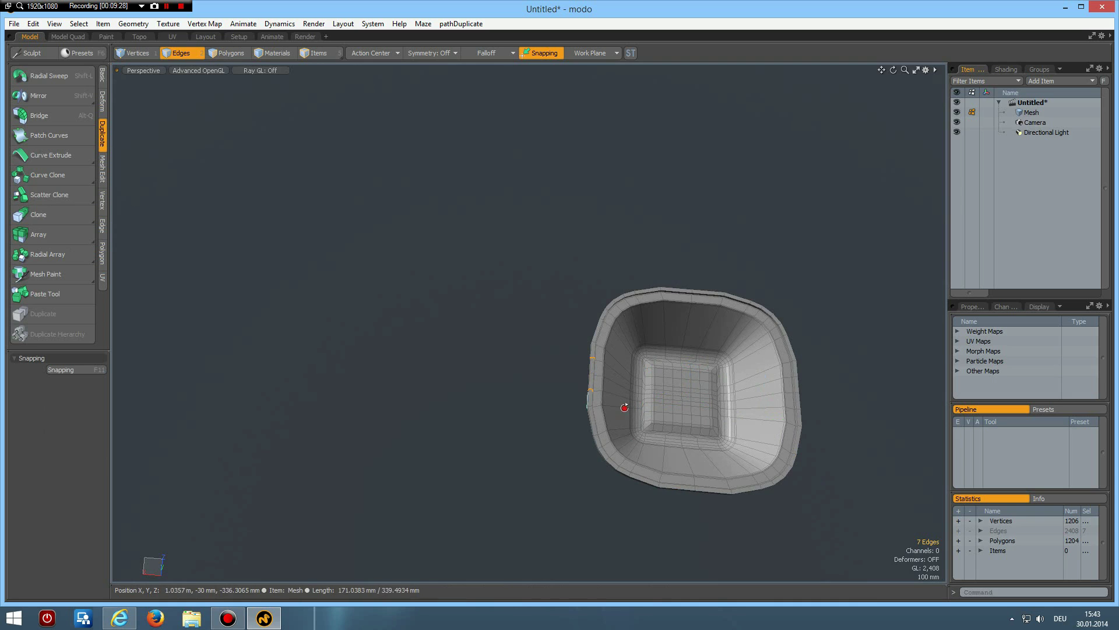
Spread the rim edges outward another 5%, then deselect and view the whole tub
mouse_move(813, 481)
alt+mouse_down()
mouse_move(749, 278)
mouse_move(477, 489)
alt+mouse_up()
key(2)
scroll(542, 467, up, 5)
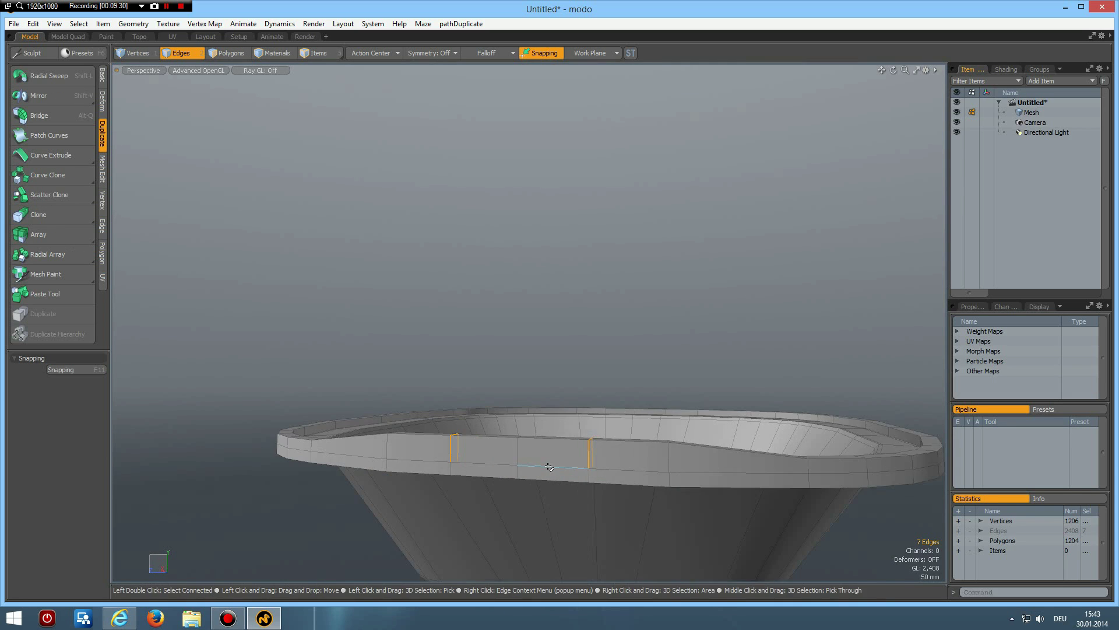
key(r)
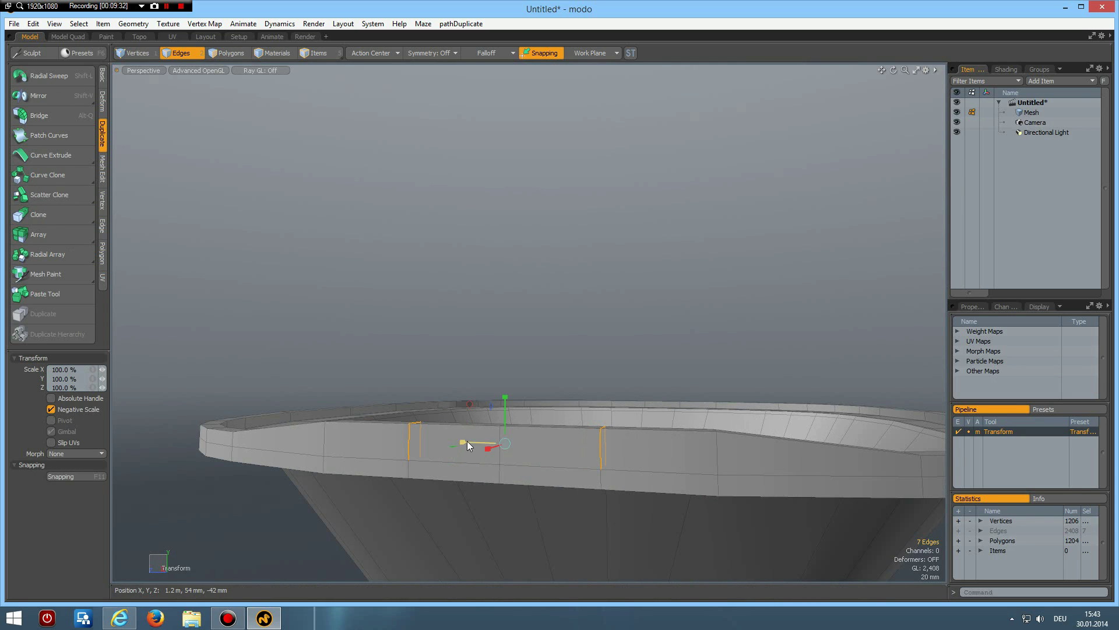
drag(465, 442, 456, 442)
key(space)
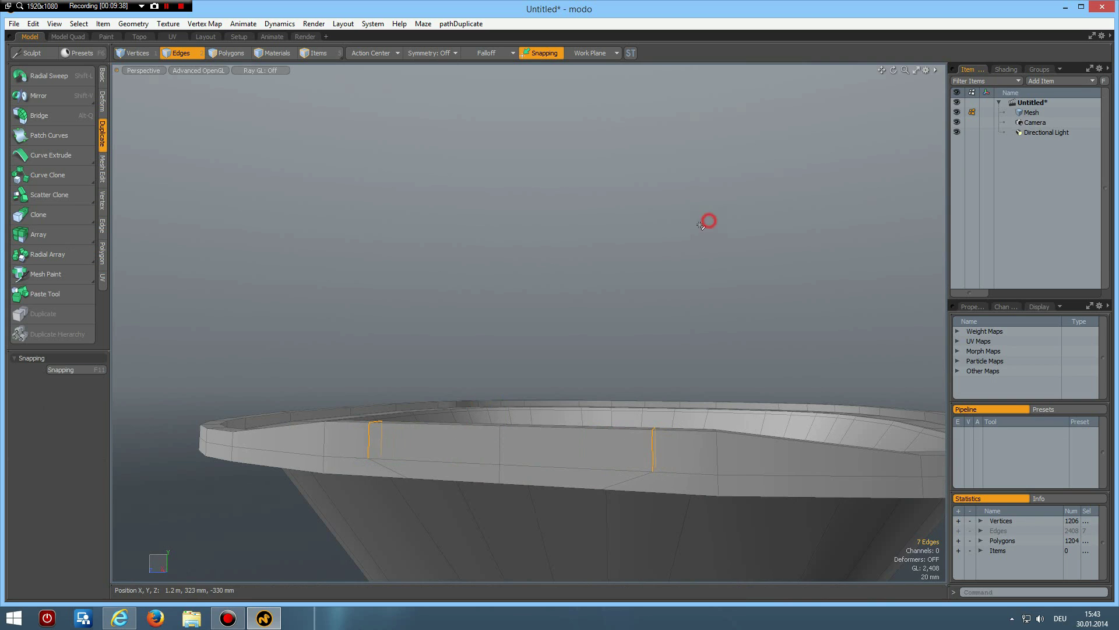
key(5)
alt+drag(665, 250, 695, 270)
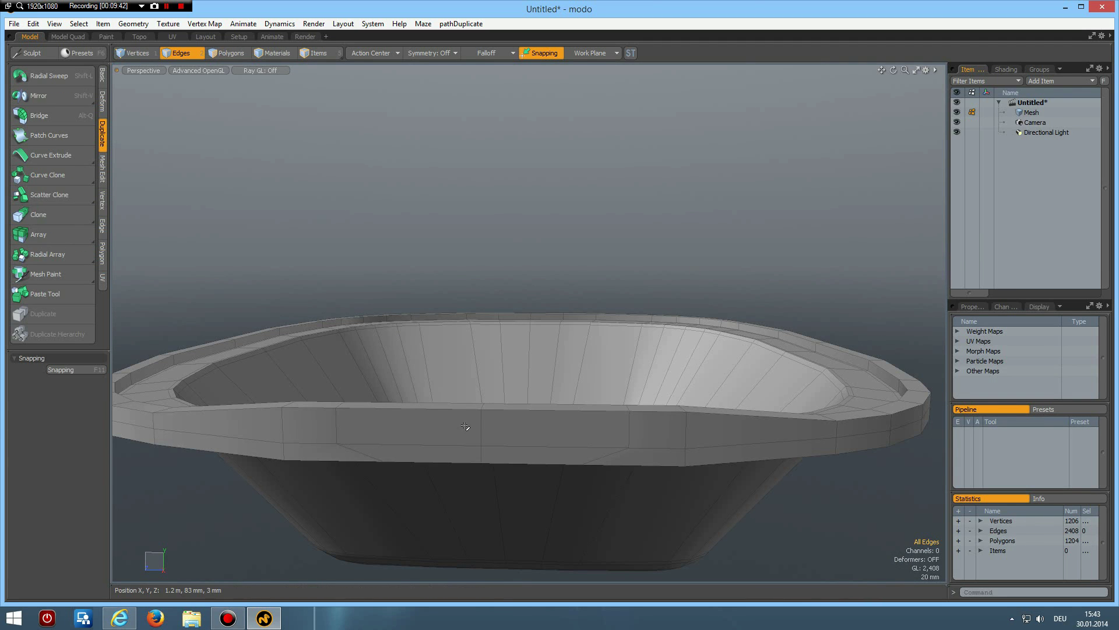
Add an edge loop across the tub rim at the 50% position
key(2)
key(alt+l)
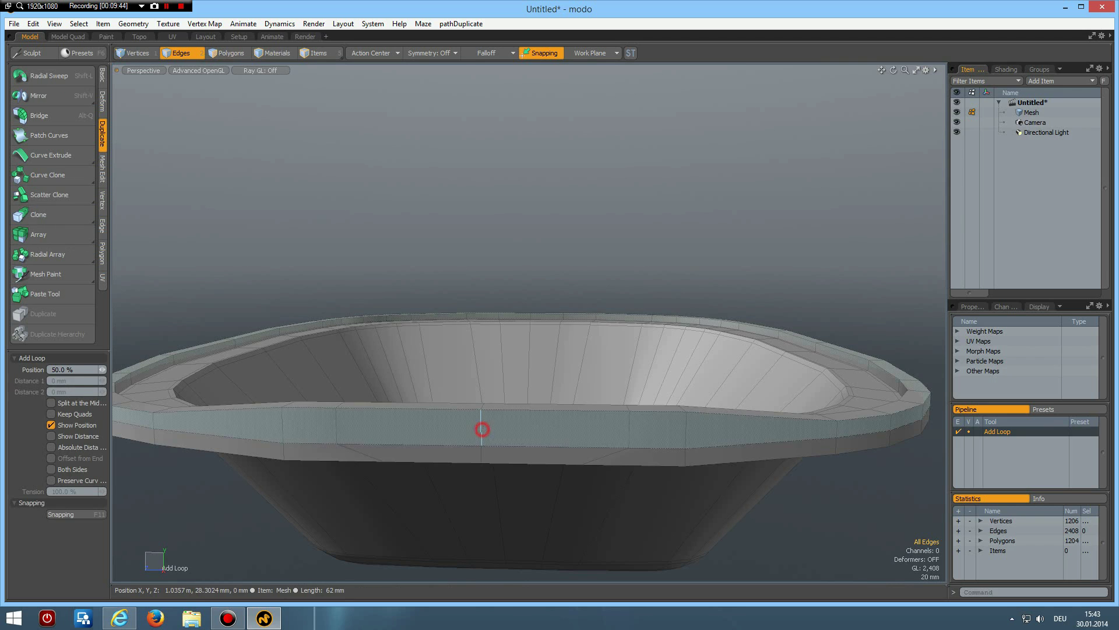
click(481, 428)
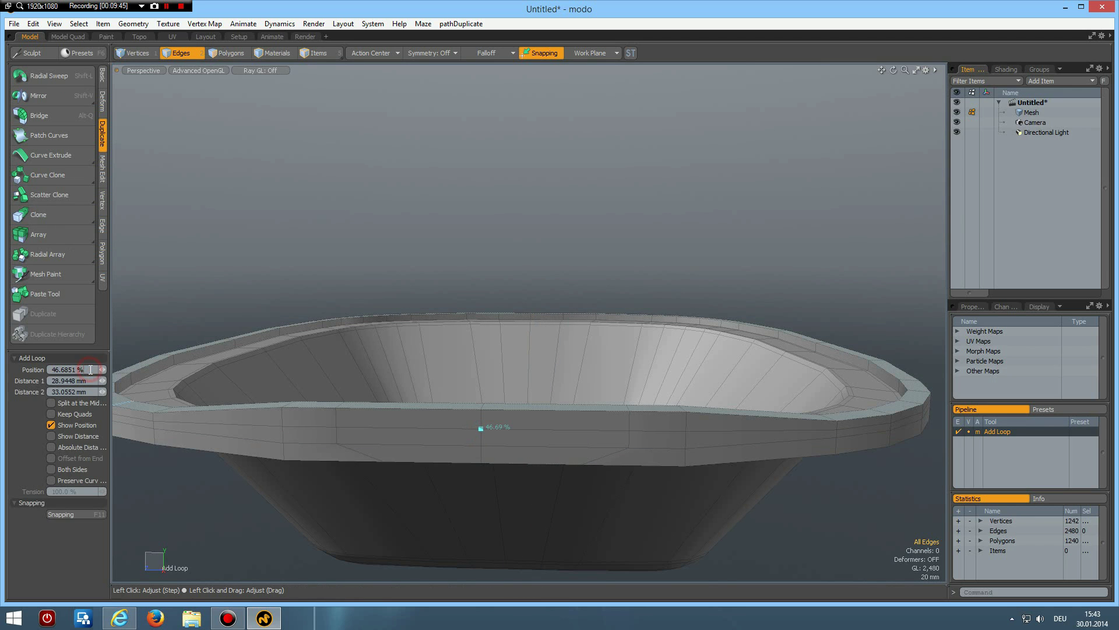
text(50)
key(Return)
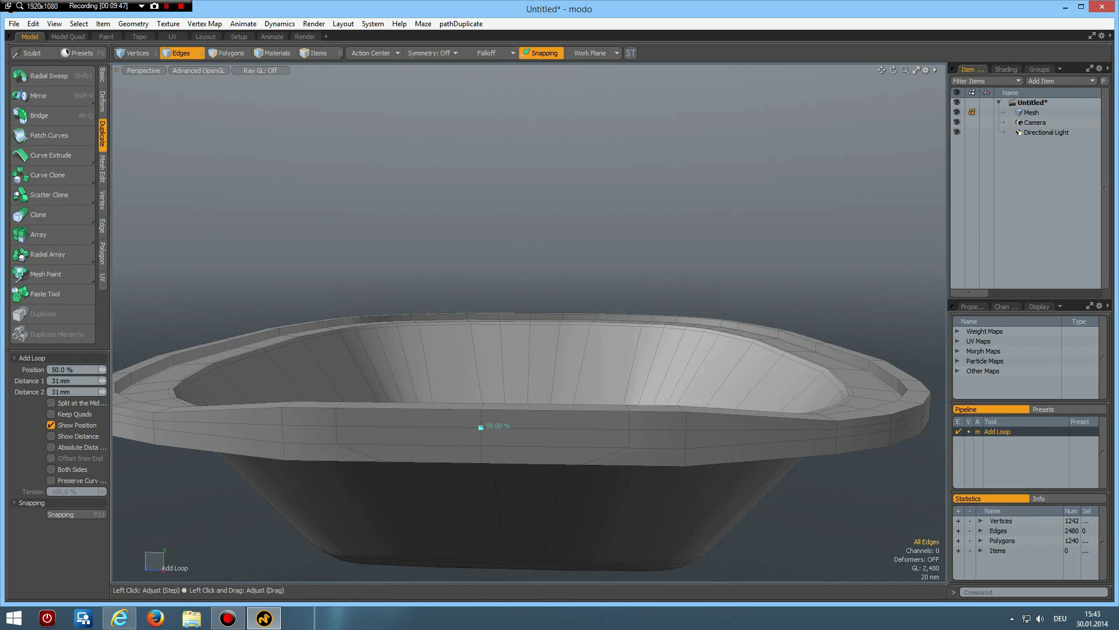
key(space)
Add a second edge loop splitting the rim wall at its middle
mouse_move(545, 380)
alt+mouse_down()
mouse_move(275, 370)
mouse_move(649, 484)
alt+mouse_up()
key(alt)
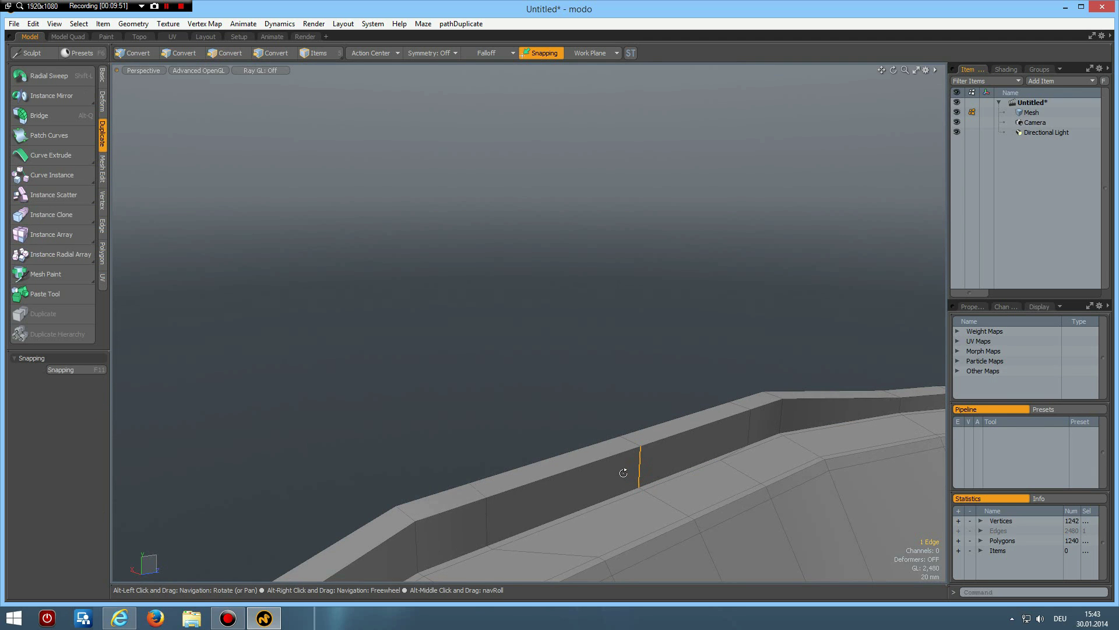
key(alt+l)
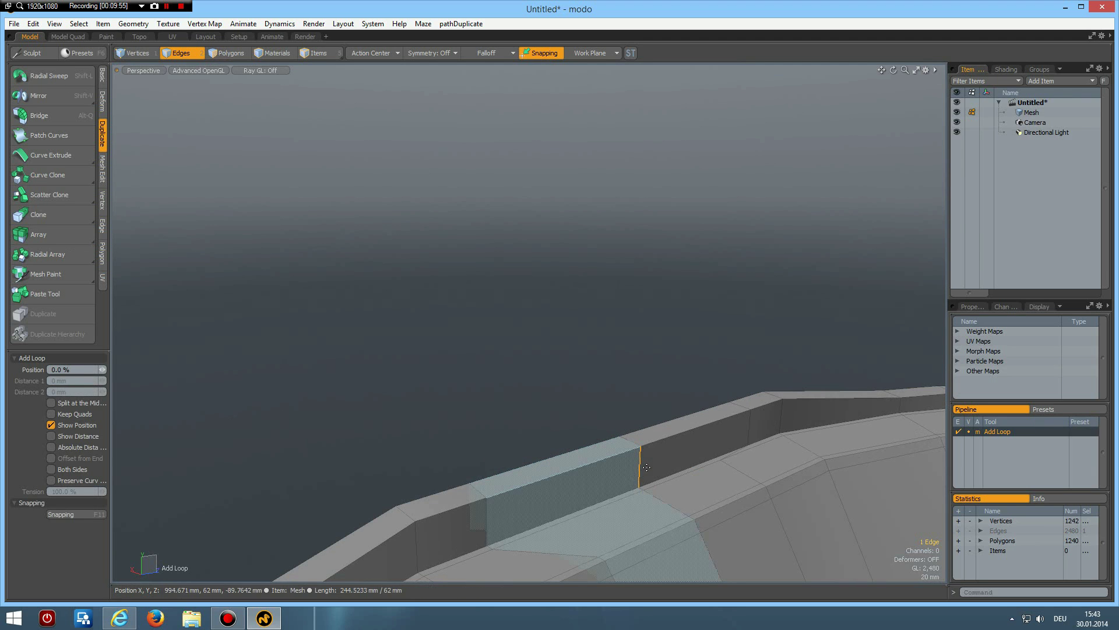
click(640, 466)
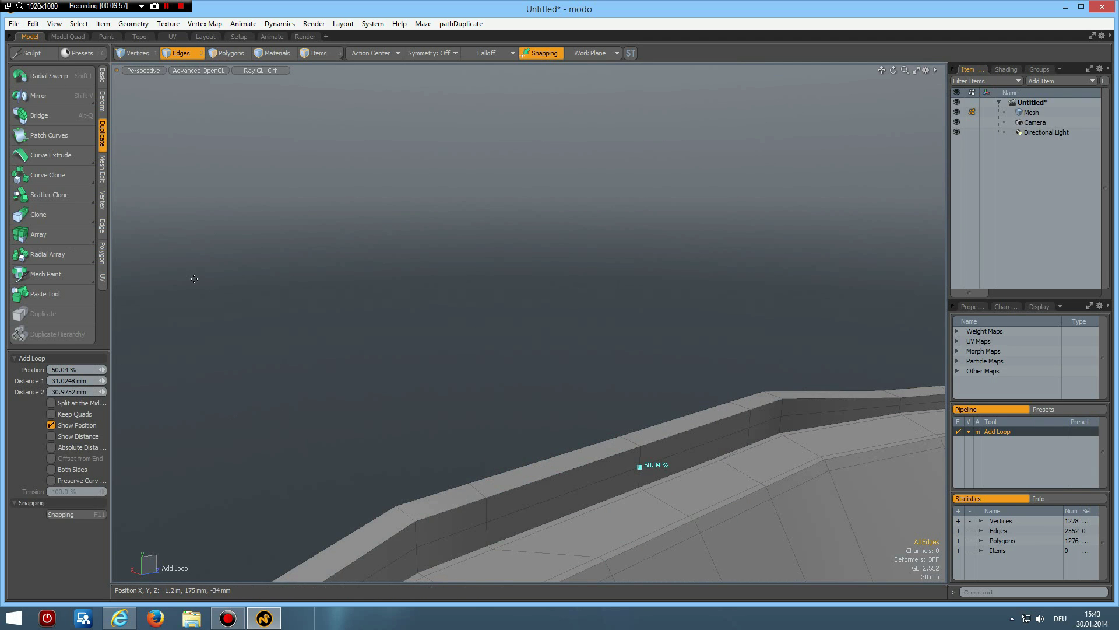
key(q)
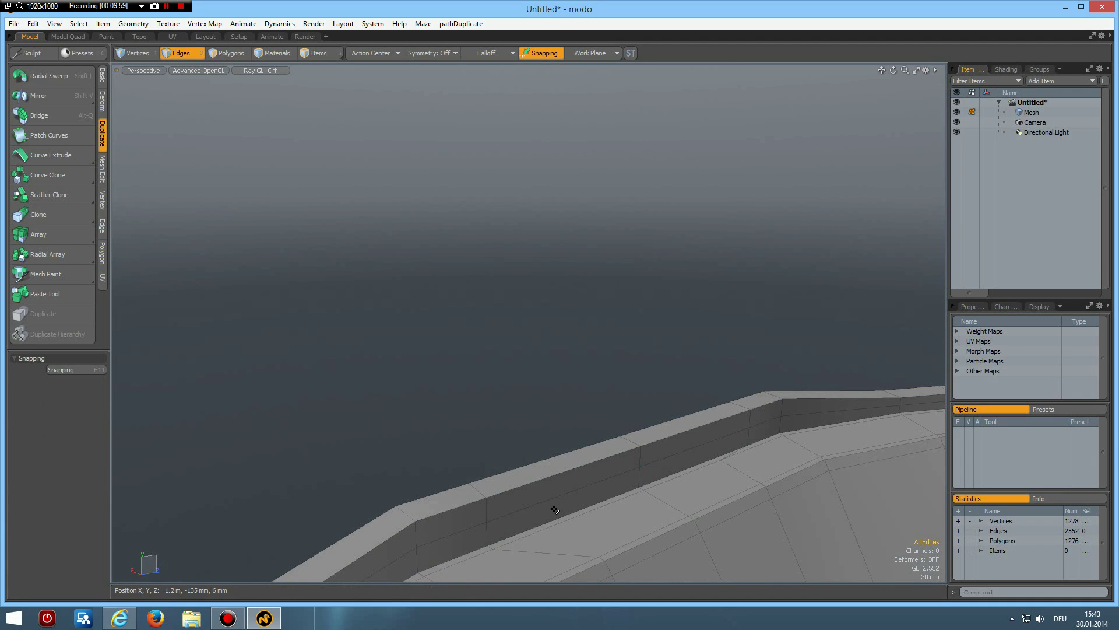
key(3)
Bridge the selected rim wall faces into a recessed slot
click(560, 500)
shift+click(676, 468)
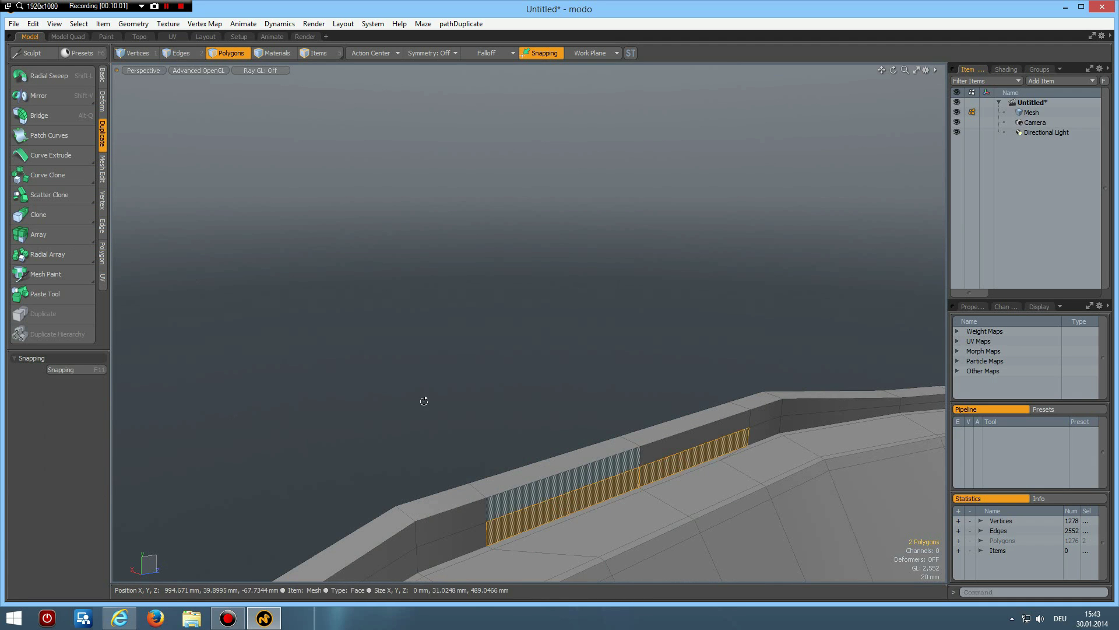
alt+drag(425, 400, 360, 455)
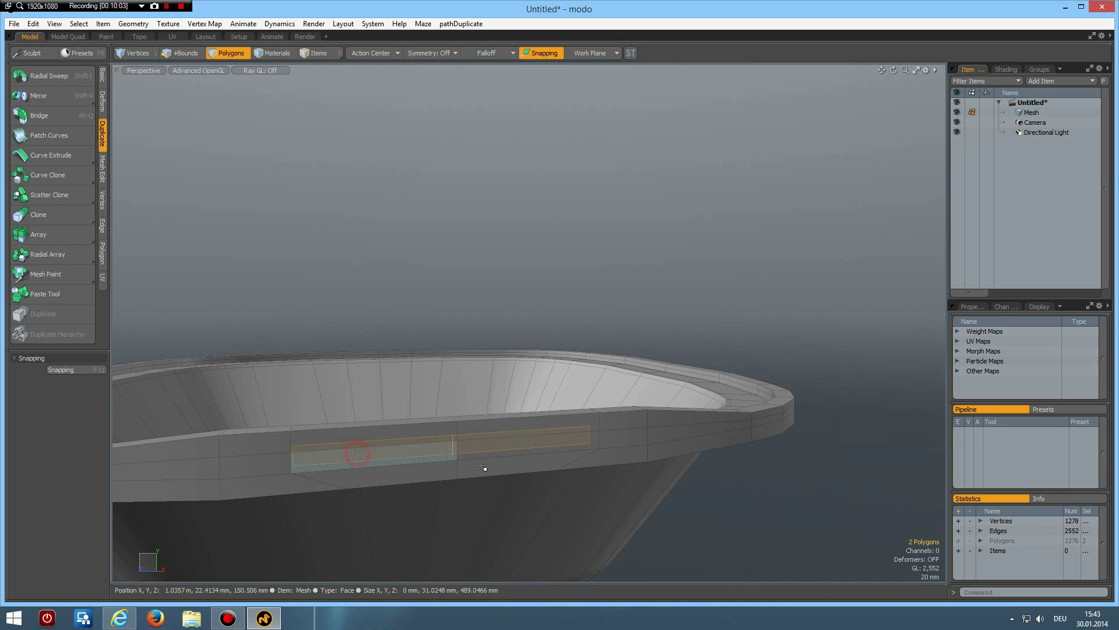
shift+click(361, 456)
key(alt+q)
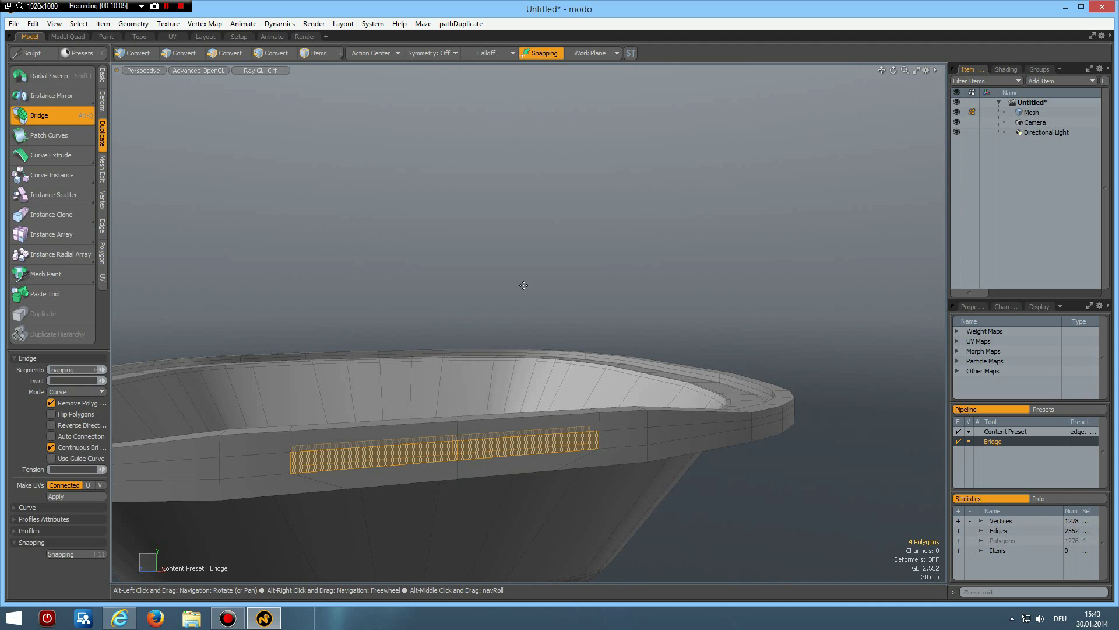
click(543, 175)
key(space)
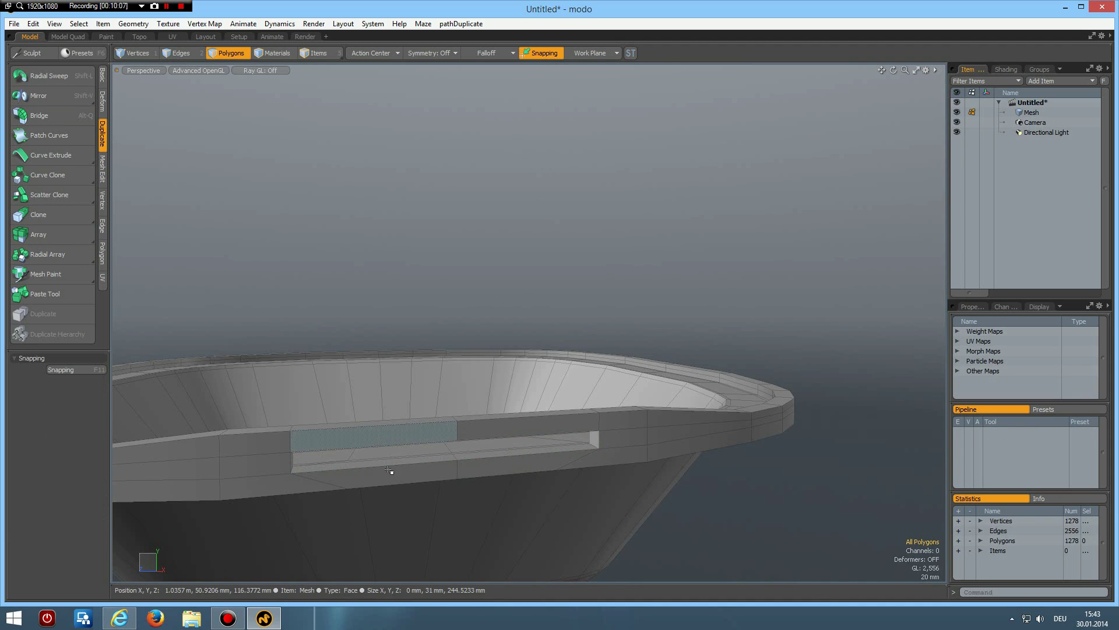
Loop Slice around the recess edge, then mirror the mesh to form the lid
alt+drag(357, 467, 431, 401)
scroll(431, 402, up, 3)
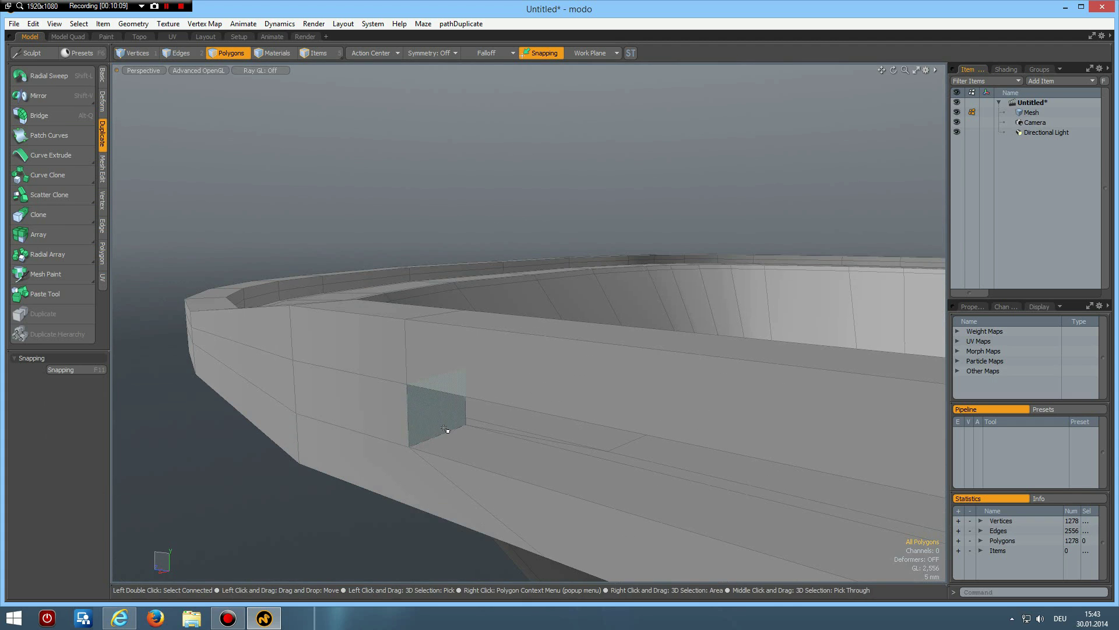
key(2)
click(449, 440)
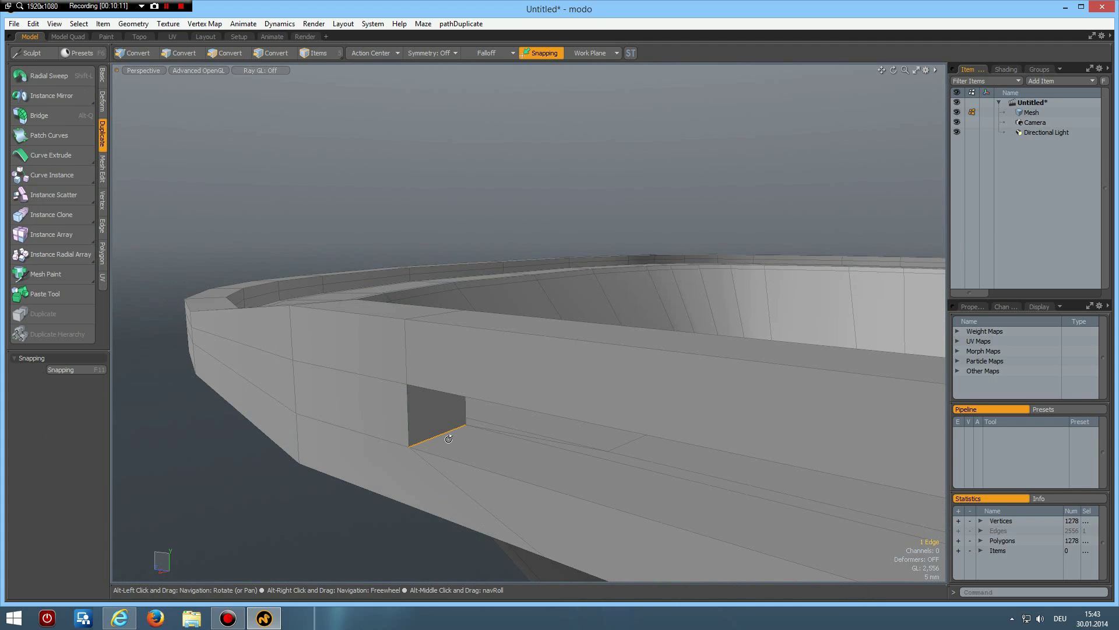
key(alt+c)
drag(447, 440, 476, 450)
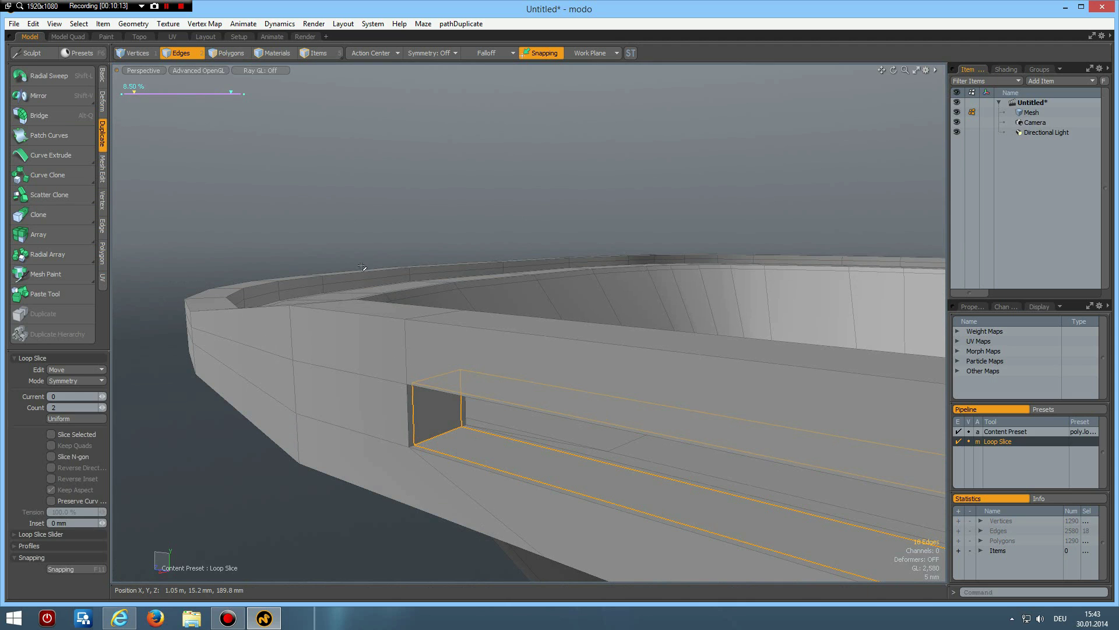
key(space)
click(320, 185)
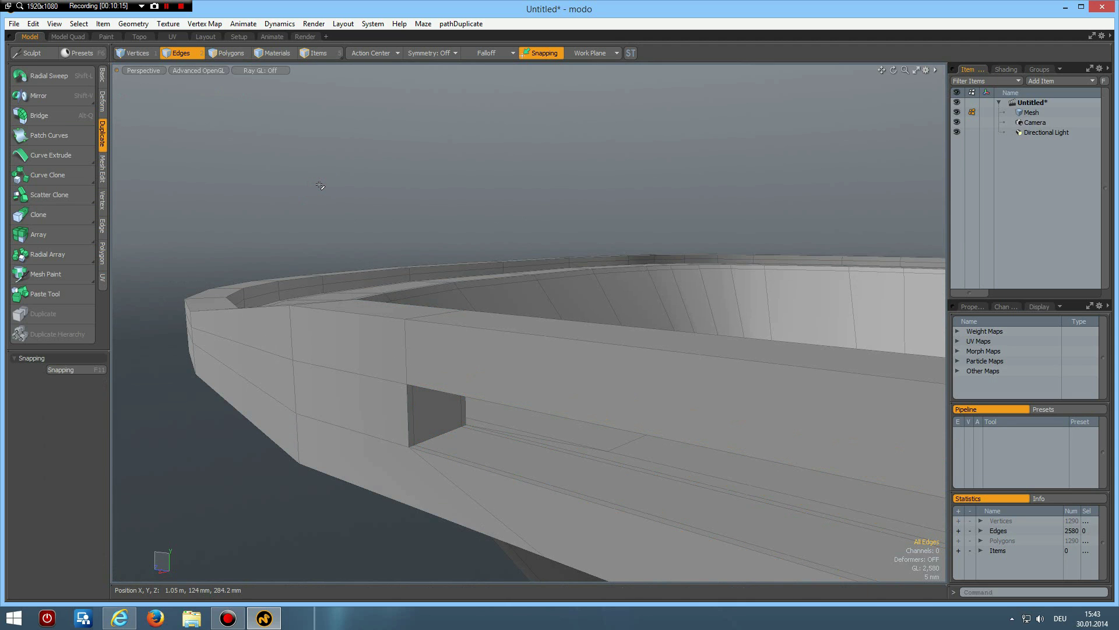
key(shift+v)
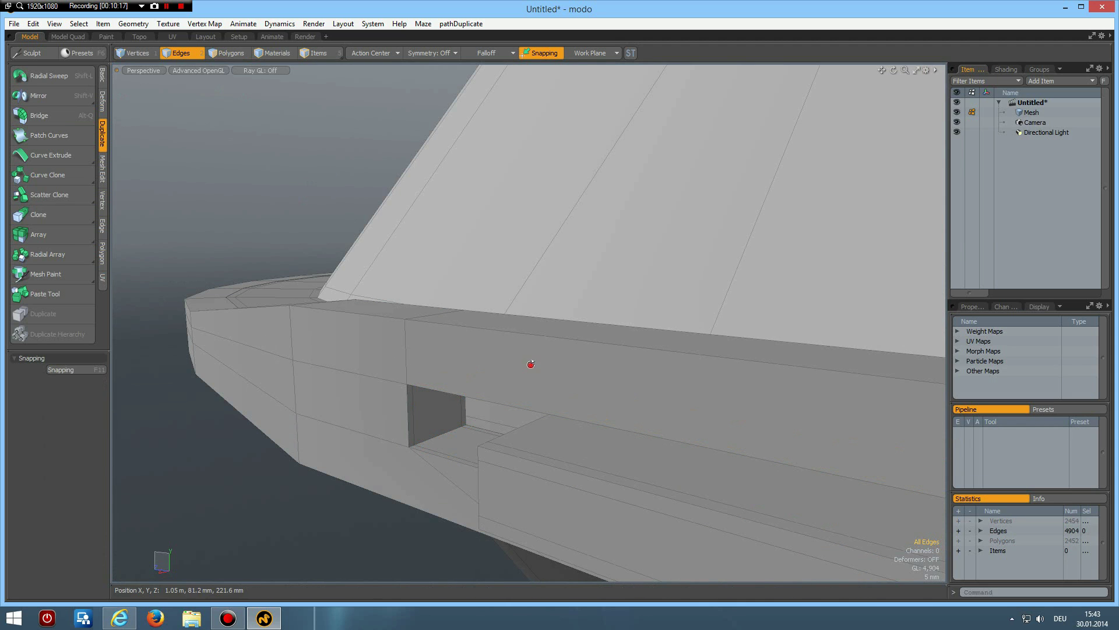
alt+drag(529, 368, 539, 484)
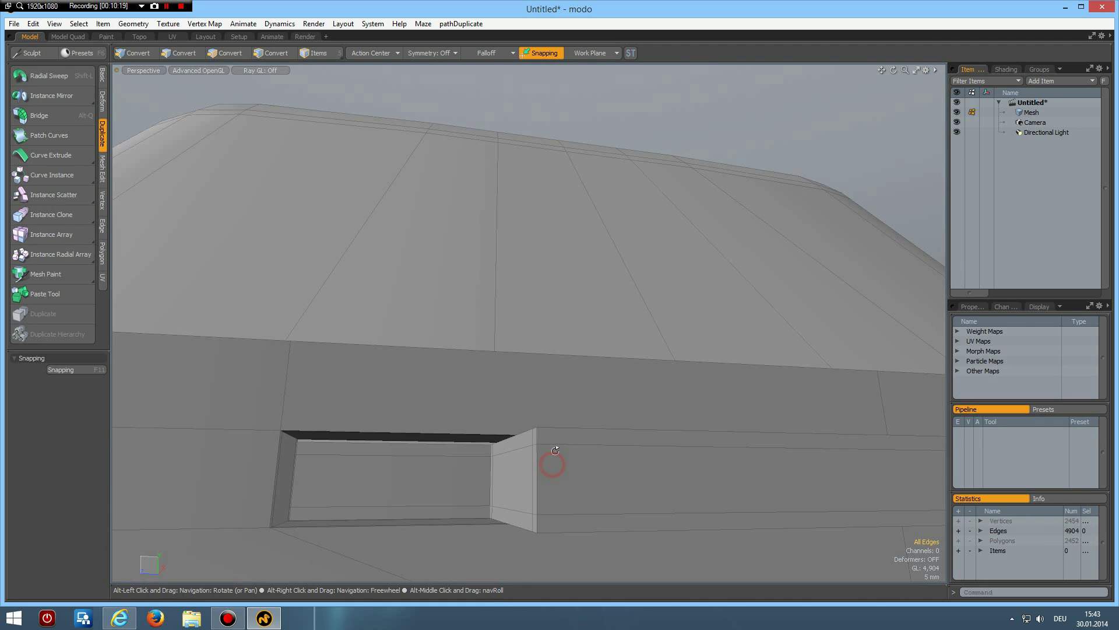
scroll(540, 485, down, 5)
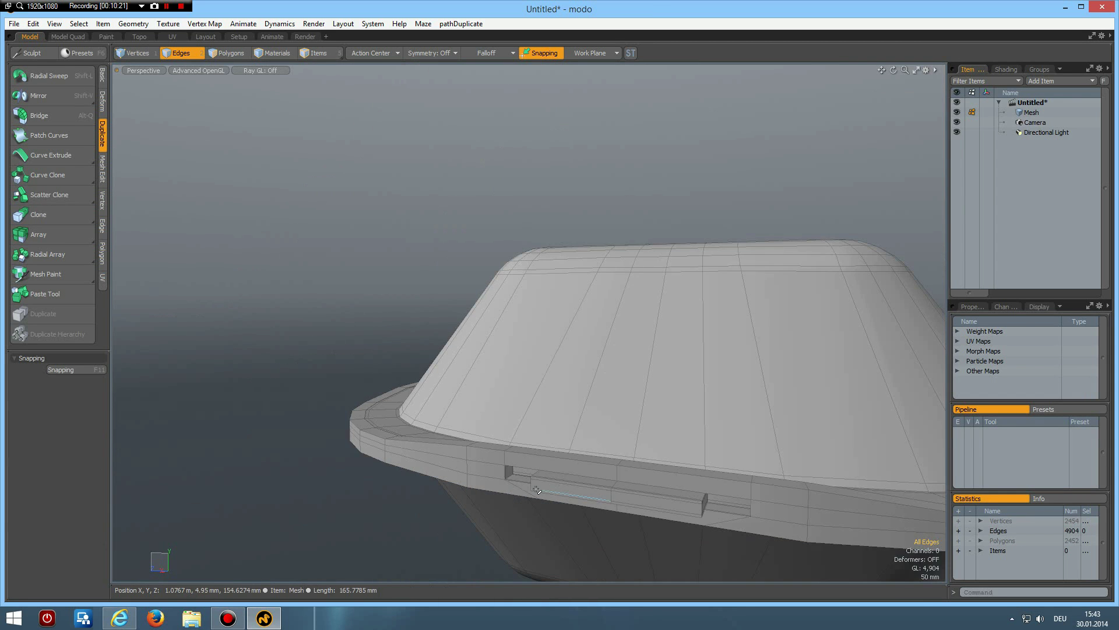
Frame the whole box in view and select the connected lid polygons
mouse_move(536, 507)
alt+mouse_down()
mouse_move(532, 527)
mouse_move(482, 530)
mouse_move(523, 521)
alt+mouse_up()
alt+drag(559, 530, 531, 531)
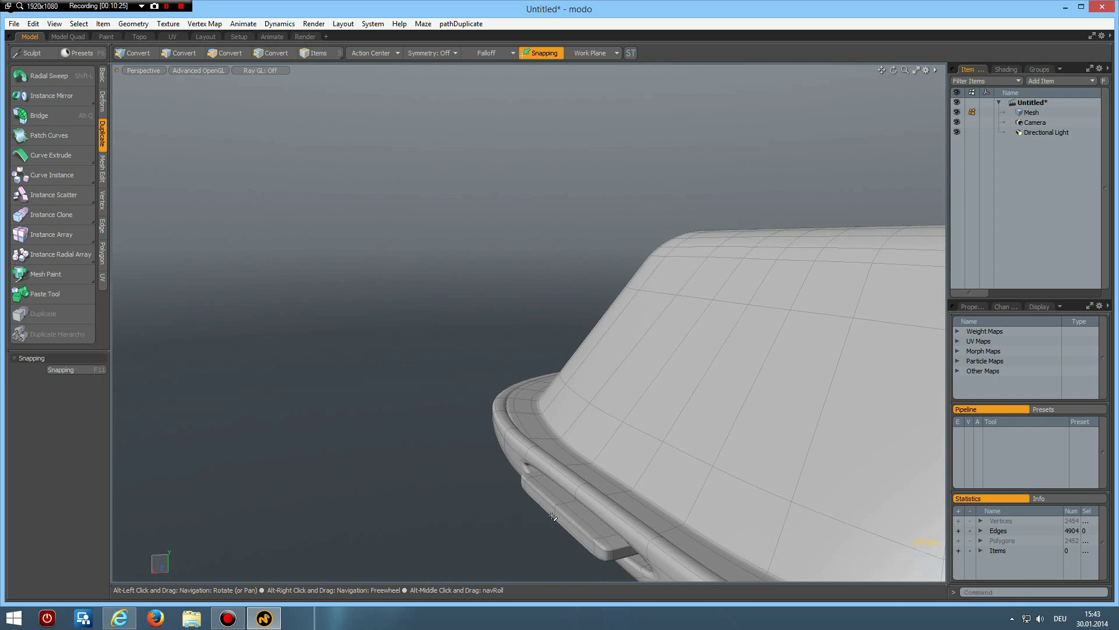
key(2)
key(a)
key(3)
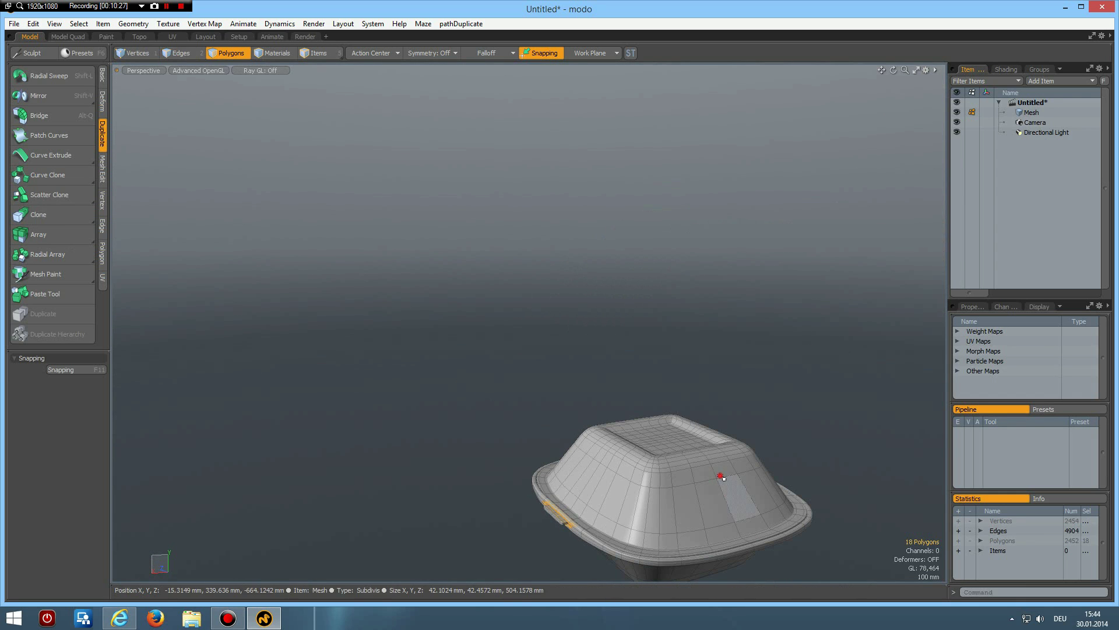
double_click(722, 480)
Inspect the model from the right, front and back views and centre the lid
key(KP_3)
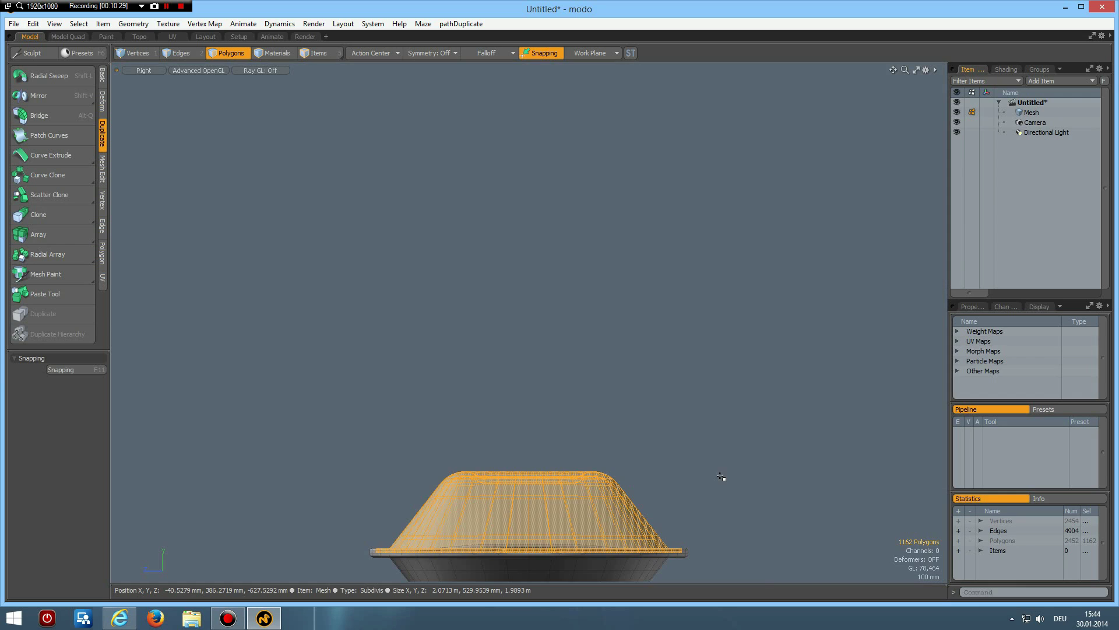
key(KP_1)
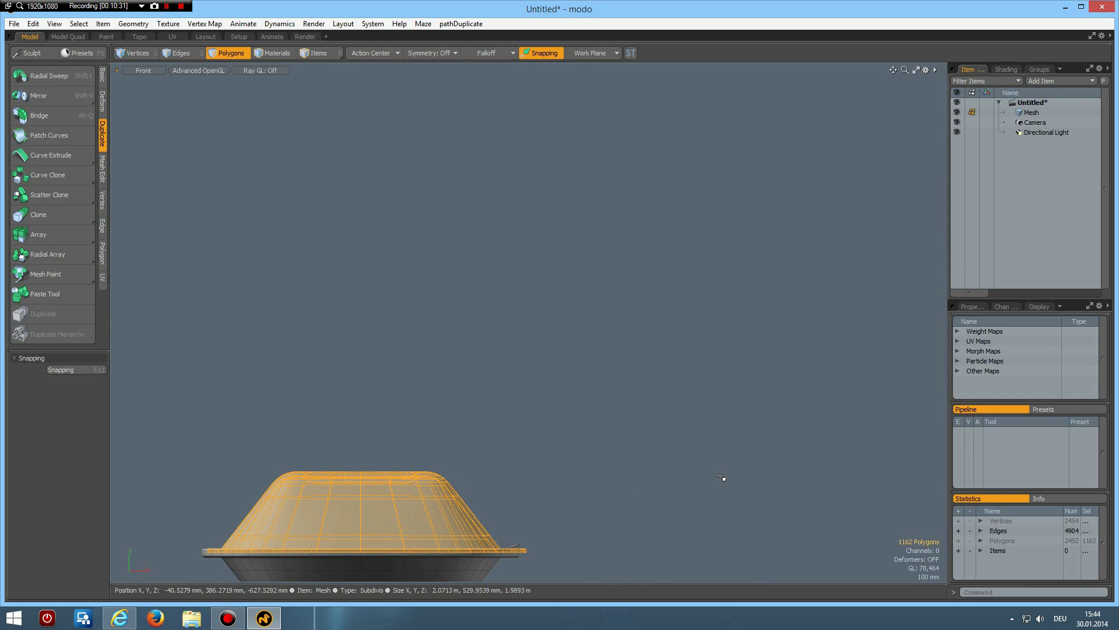
key(ctrl+KP_1)
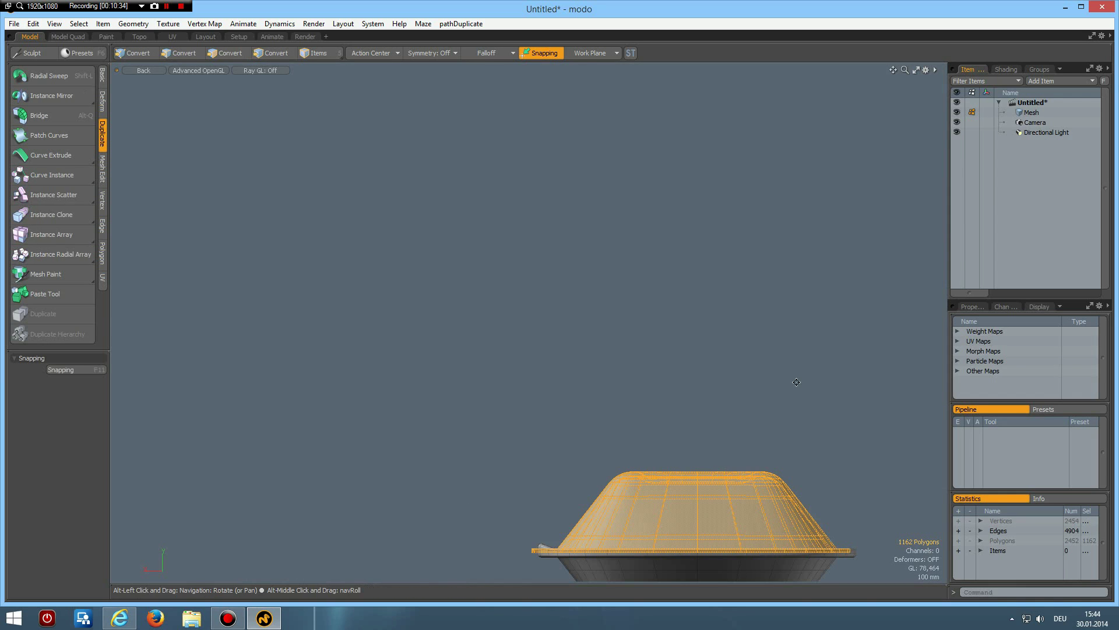
alt+drag(687, 476, 511, 329)
scroll(511, 329, up, 3)
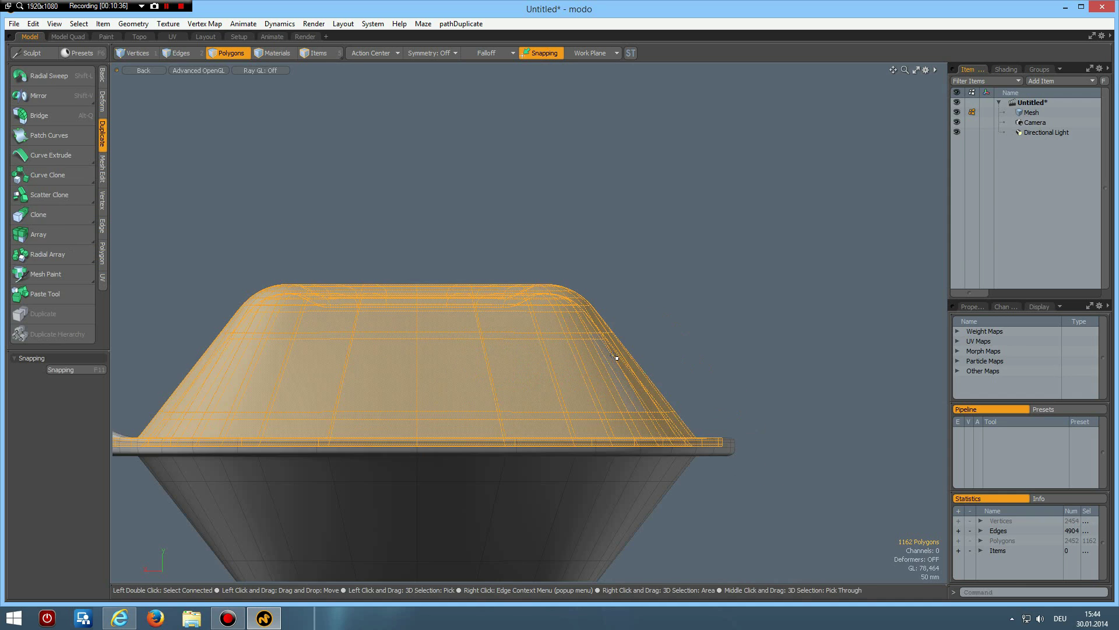
alt+drag(545, 362, 610, 342)
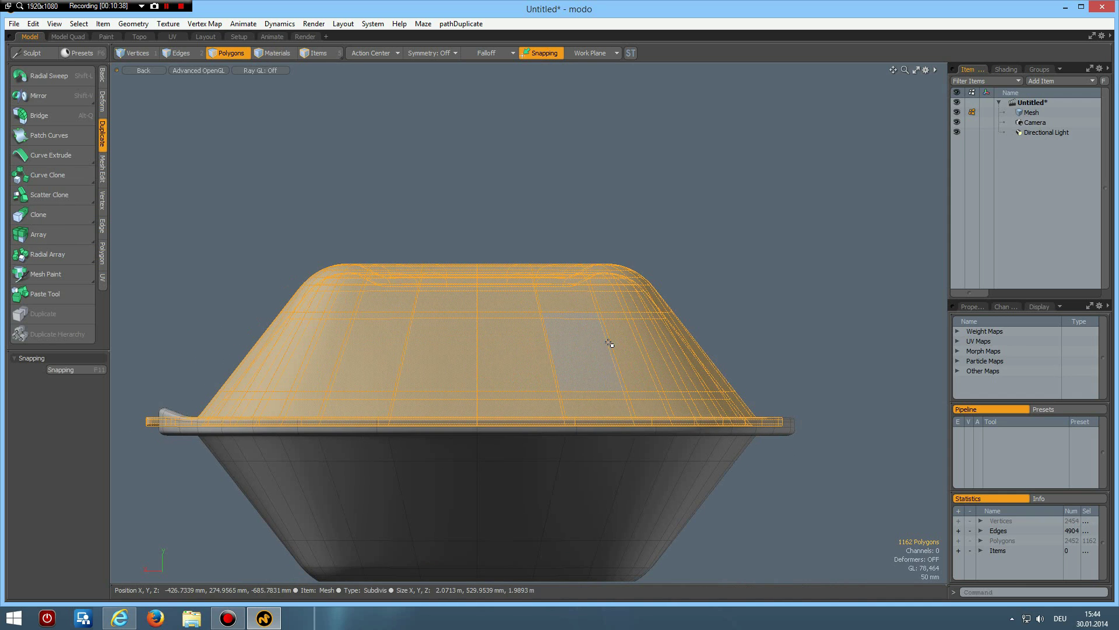
Rotate the lid about 45° on Z around the rim edge, then deselect it
key(e)
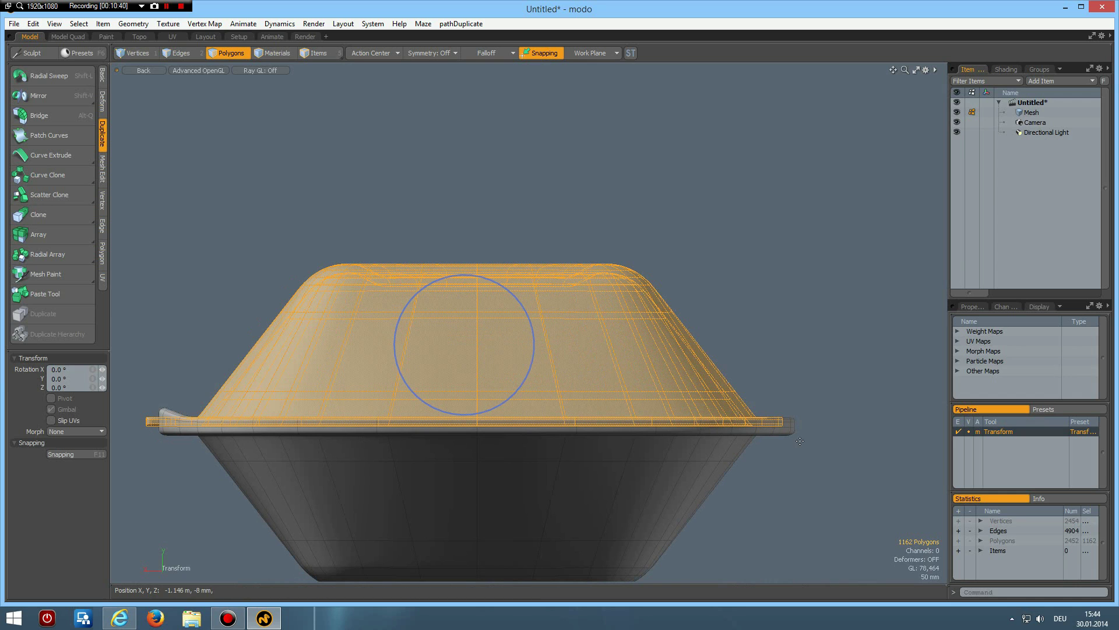
scroll(792, 424, up, 4)
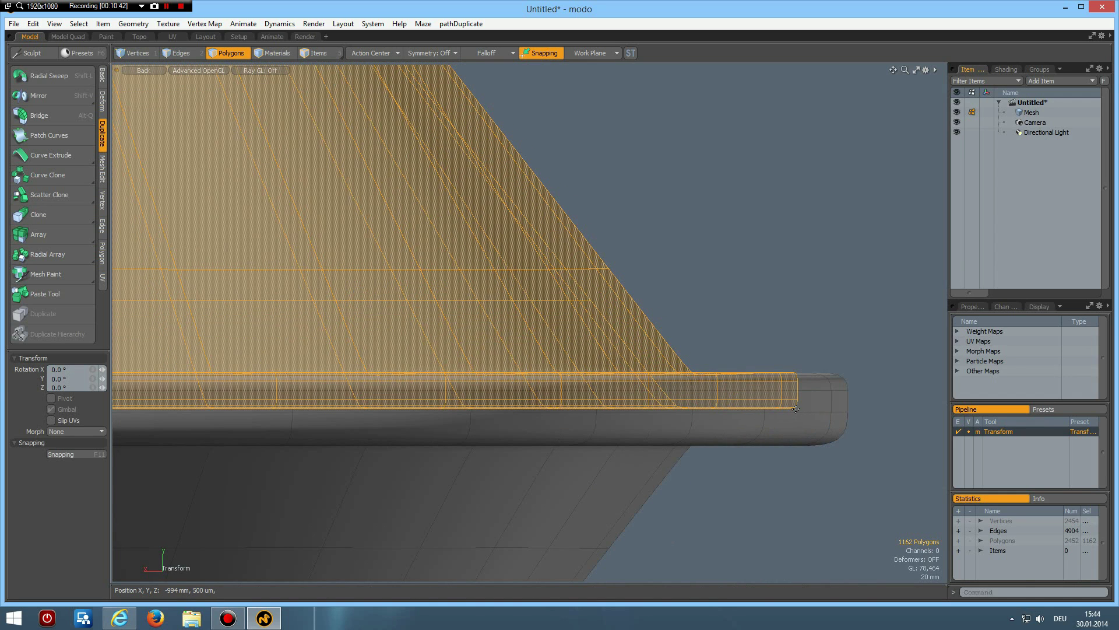
scroll(799, 367, down, 2)
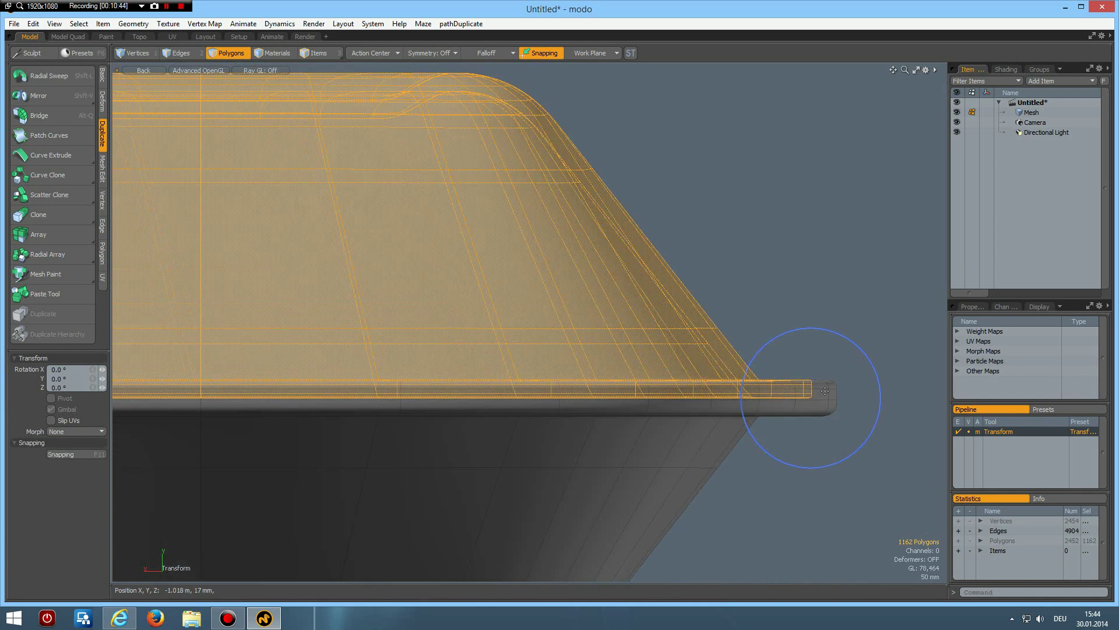
scroll(817, 338, down, 2)
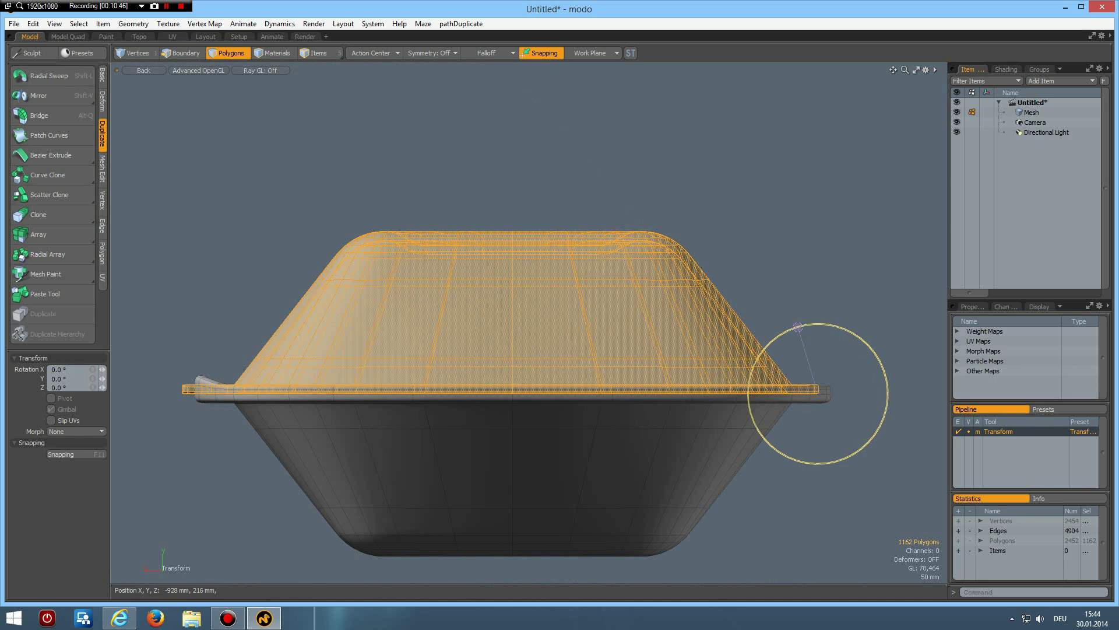
drag(798, 325, 835, 329)
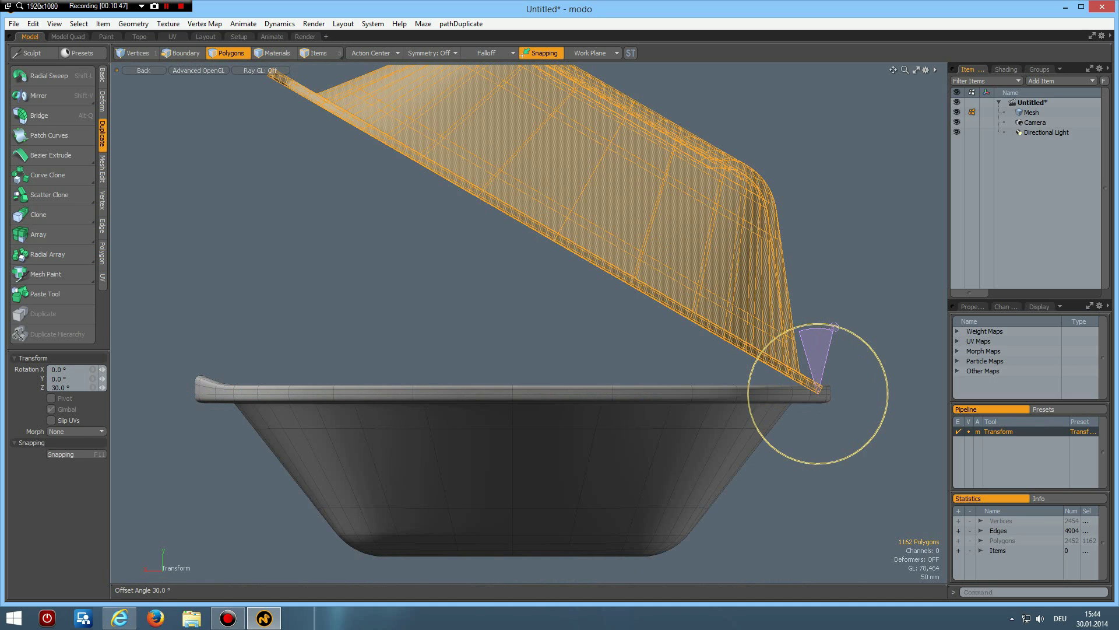
drag(835, 329, 845, 343)
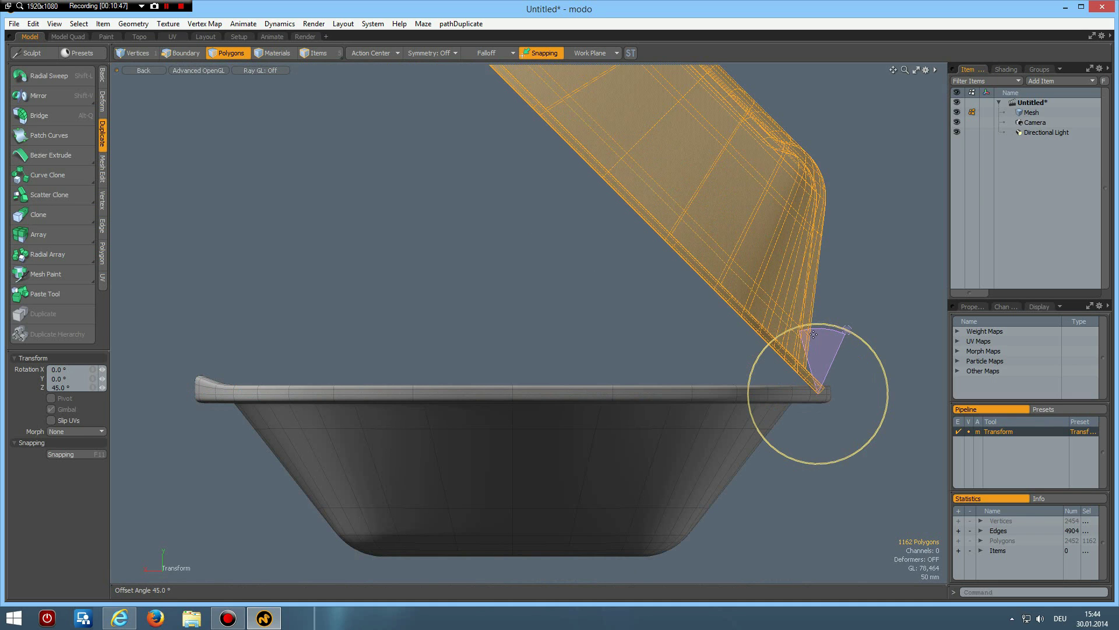
key(q)
scroll(586, 333, down, 5)
scroll(495, 321, up, 3)
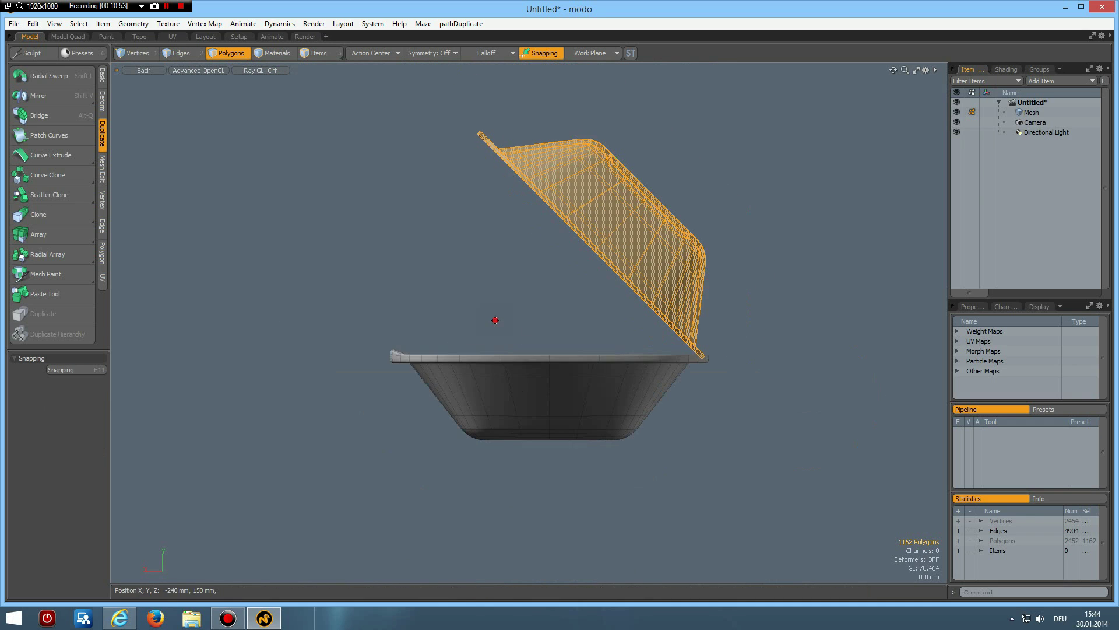
alt+drag(496, 320, 781, 484)
click(778, 479)
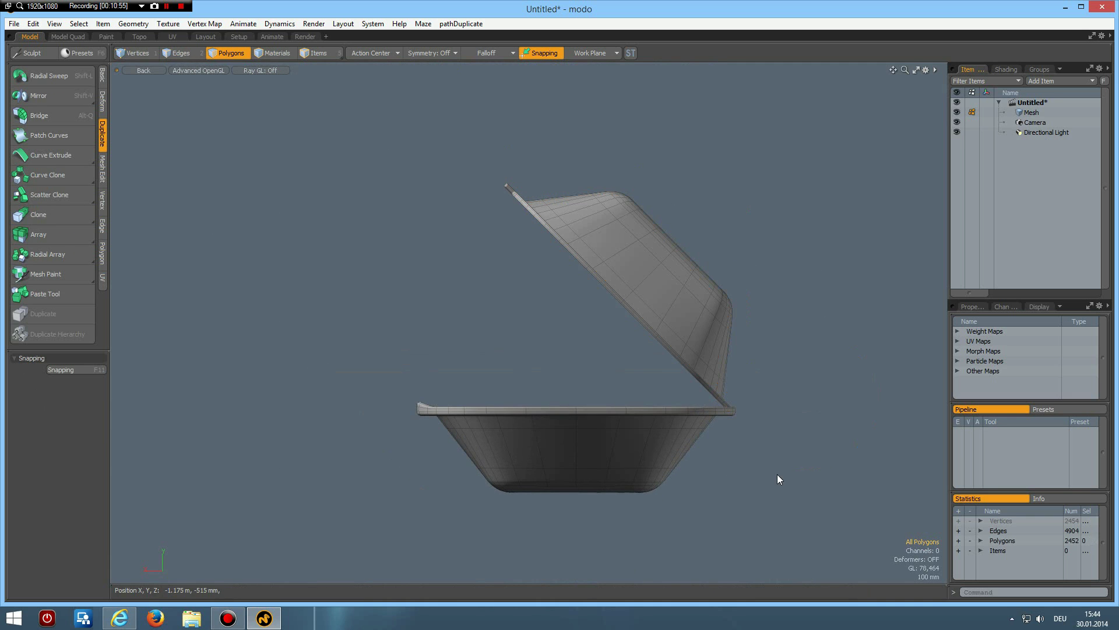
key(ctrl+space)
In Perspective view, select and grow matching base and lid rim polygons, then bridge them
click(804, 456)
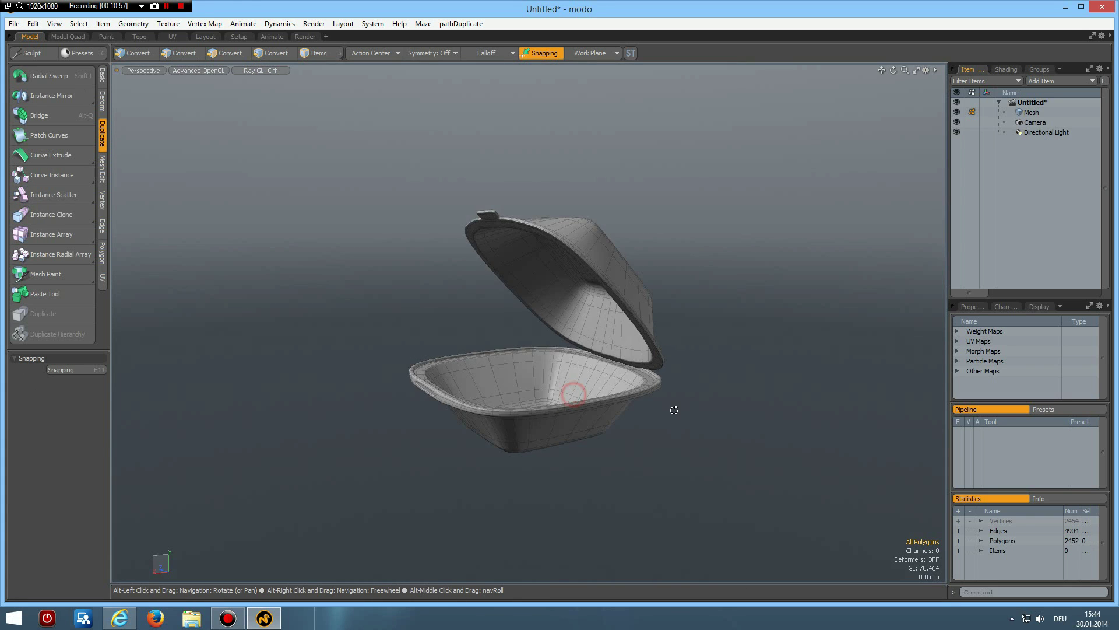
alt+drag(674, 408, 583, 385)
scroll(468, 342, up, 5)
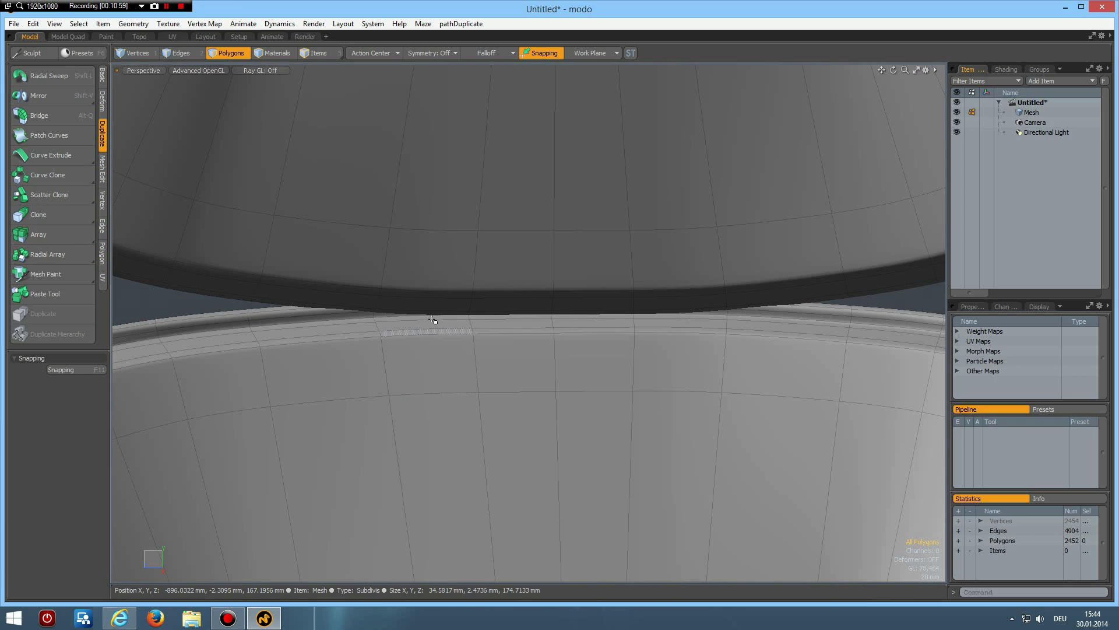
click(427, 326)
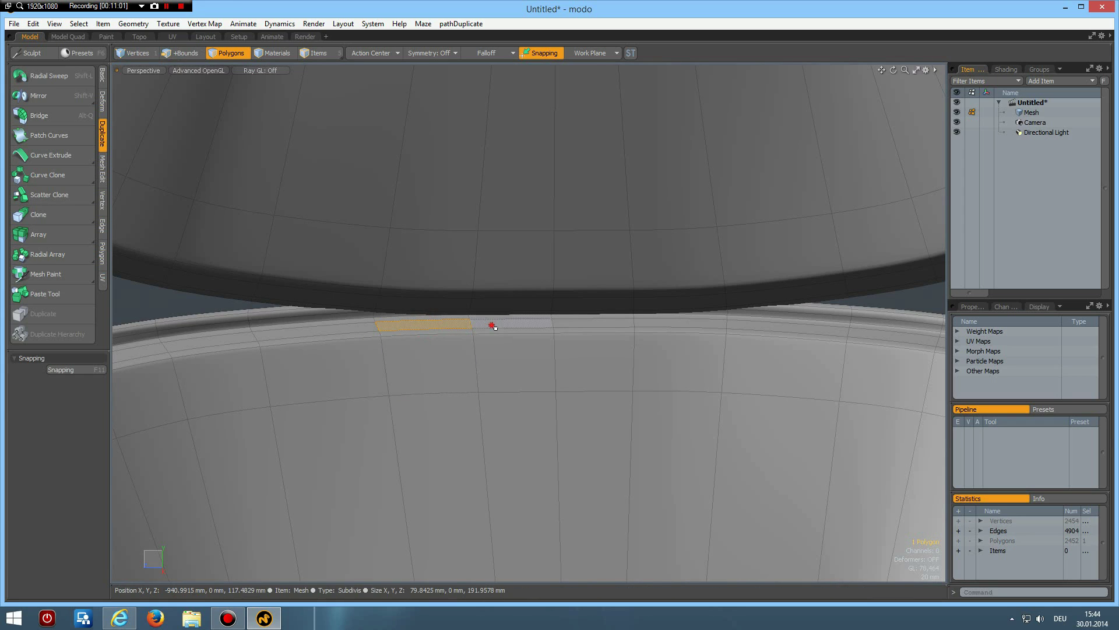
shift+click(493, 325)
key(Up)
key(Up)
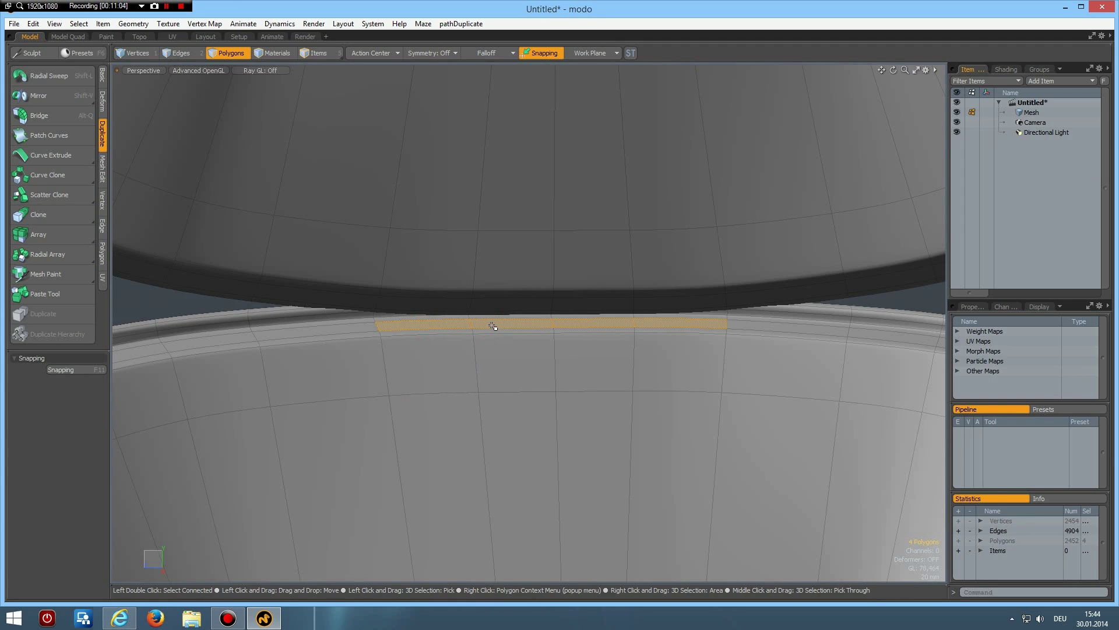
shift+click(418, 303)
key(Up)
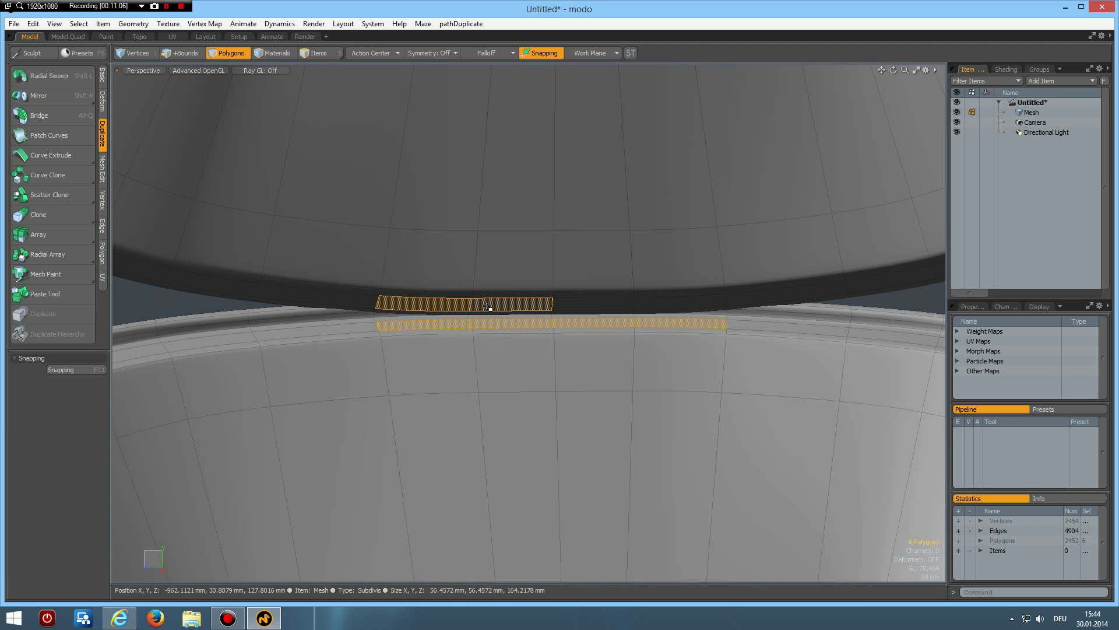
key(Up)
key(Up)
key(alt+q)
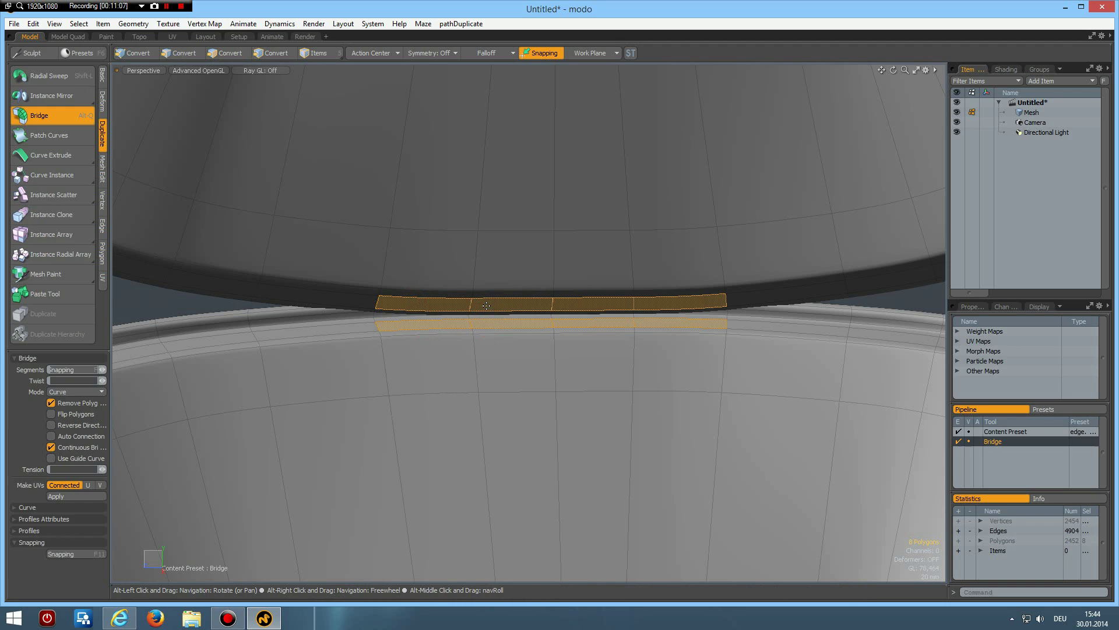
key(space)
Frame and orbit the open box, then switch to the Top view
key(a)
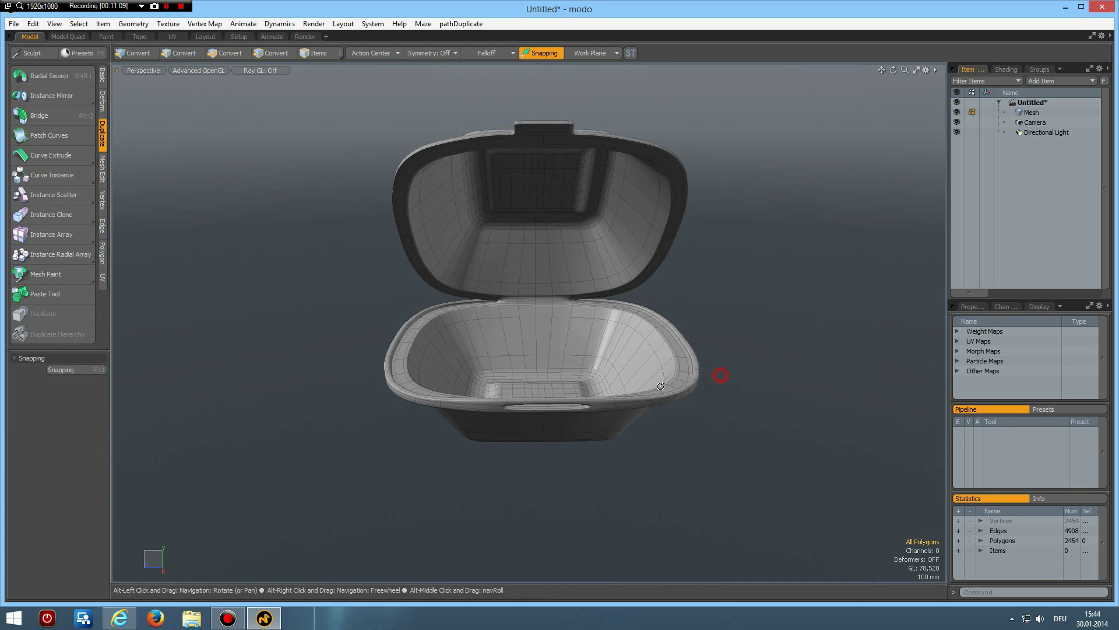
mouse_move(724, 375)
alt+mouse_down()
mouse_move(632, 391)
mouse_move(591, 410)
mouse_move(620, 370)
mouse_move(677, 337)
mouse_move(676, 362)
mouse_move(650, 420)
mouse_move(607, 333)
mouse_move(615, 354)
mouse_move(569, 408)
mouse_move(647, 414)
mouse_move(549, 425)
alt+mouse_up()
key(1)
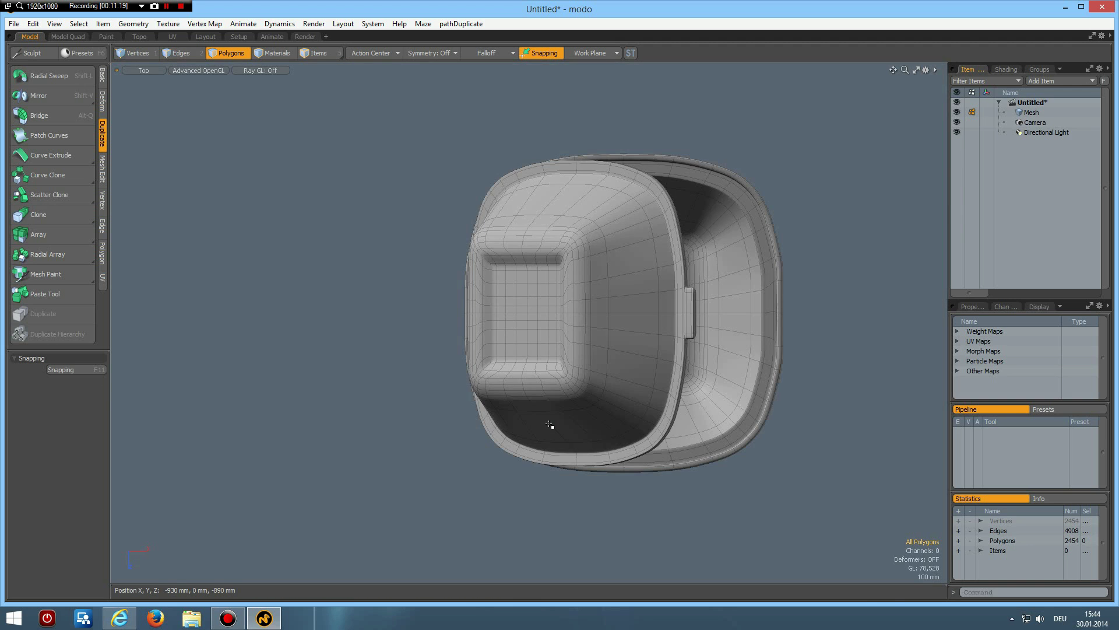
click(102, 76)
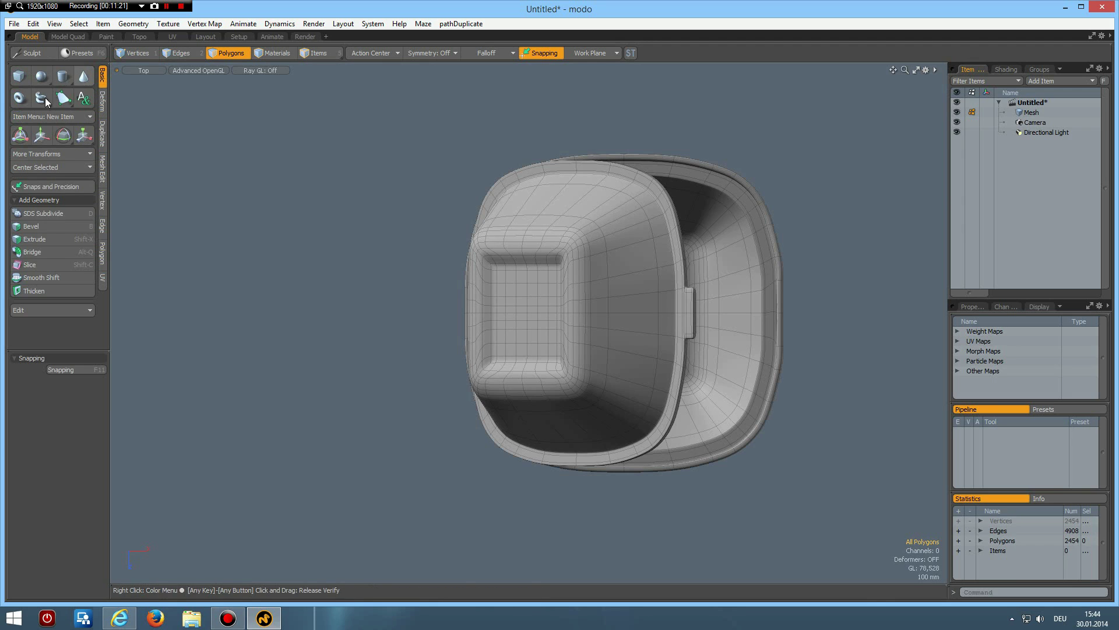
Add a Plane with a Plane material, scale it to 10000%, and lower it to Y -530 mm
click(44, 99)
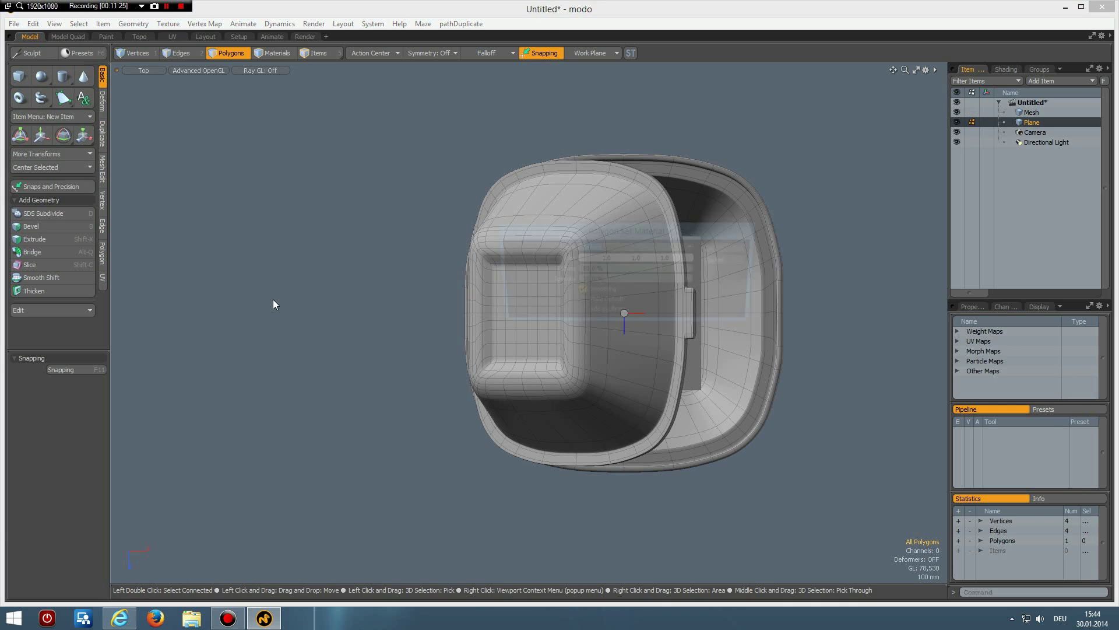
text(m)
text(Plane)
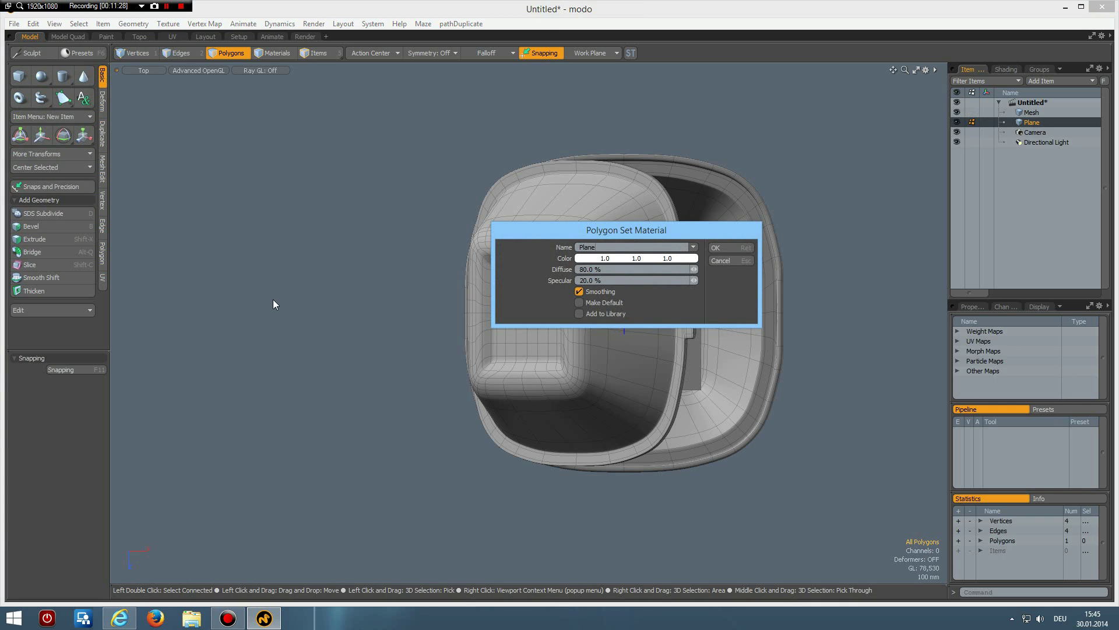
key(Return)
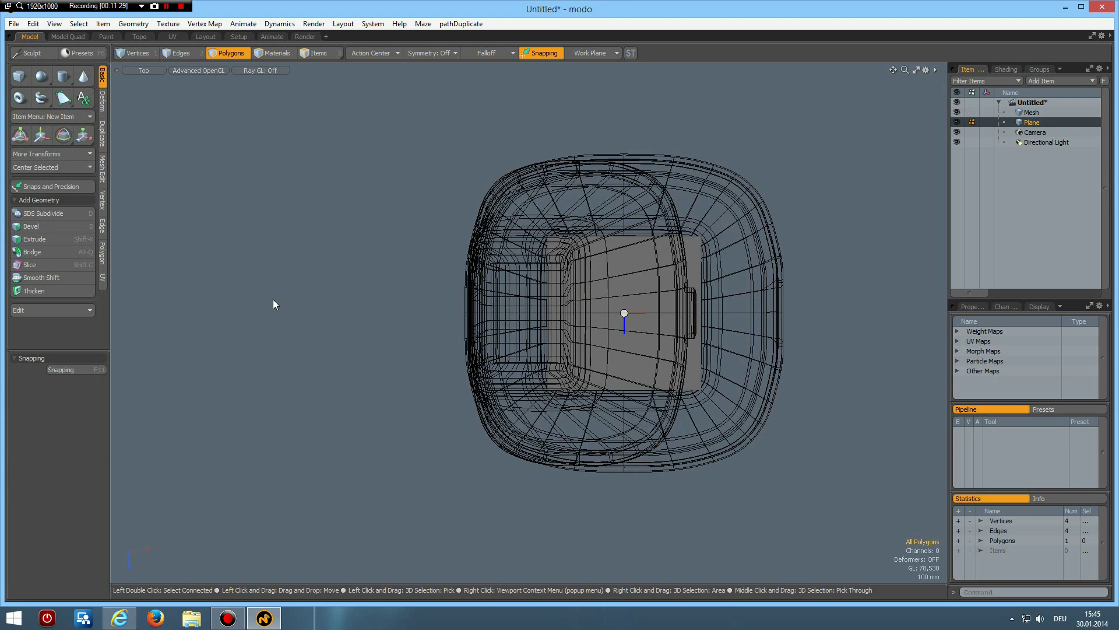
key(r)
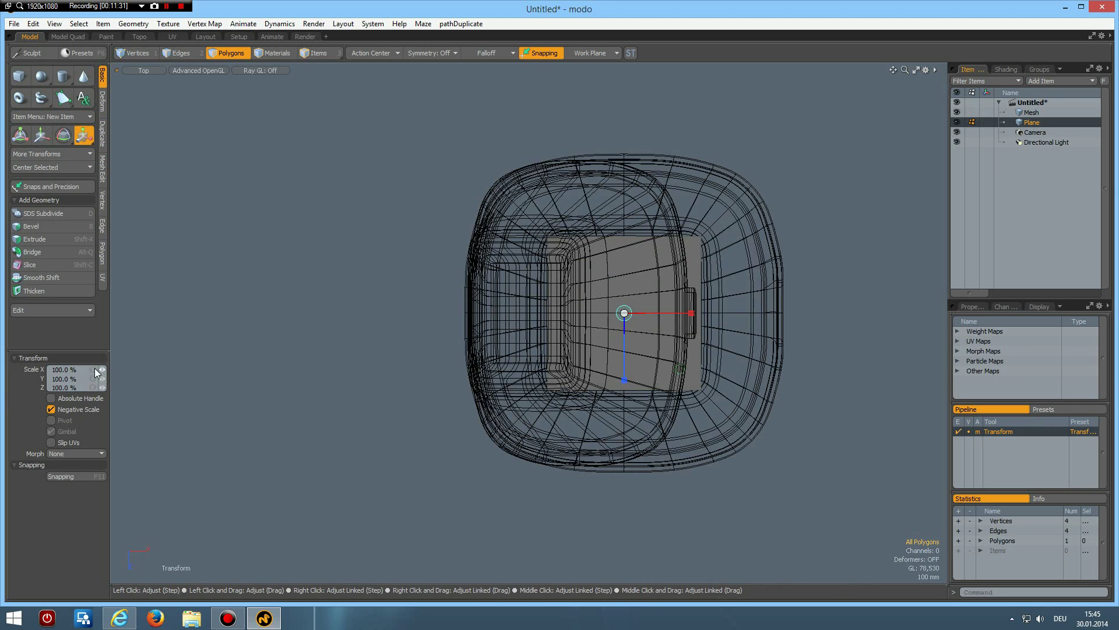
click(93, 369)
text(10)
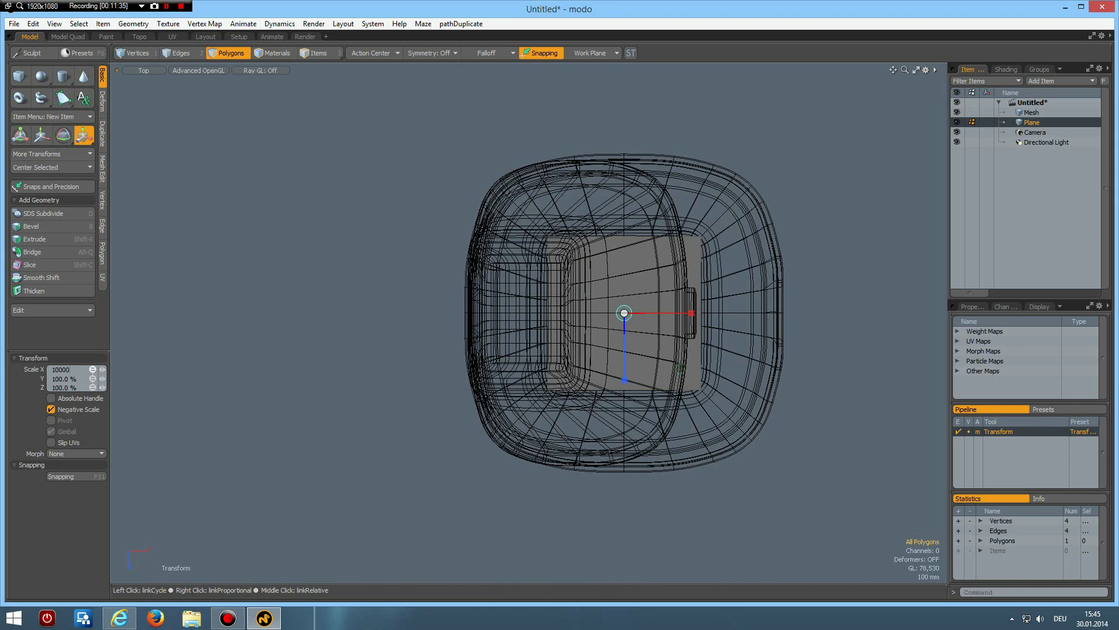
key(Return)
key(KP_1)
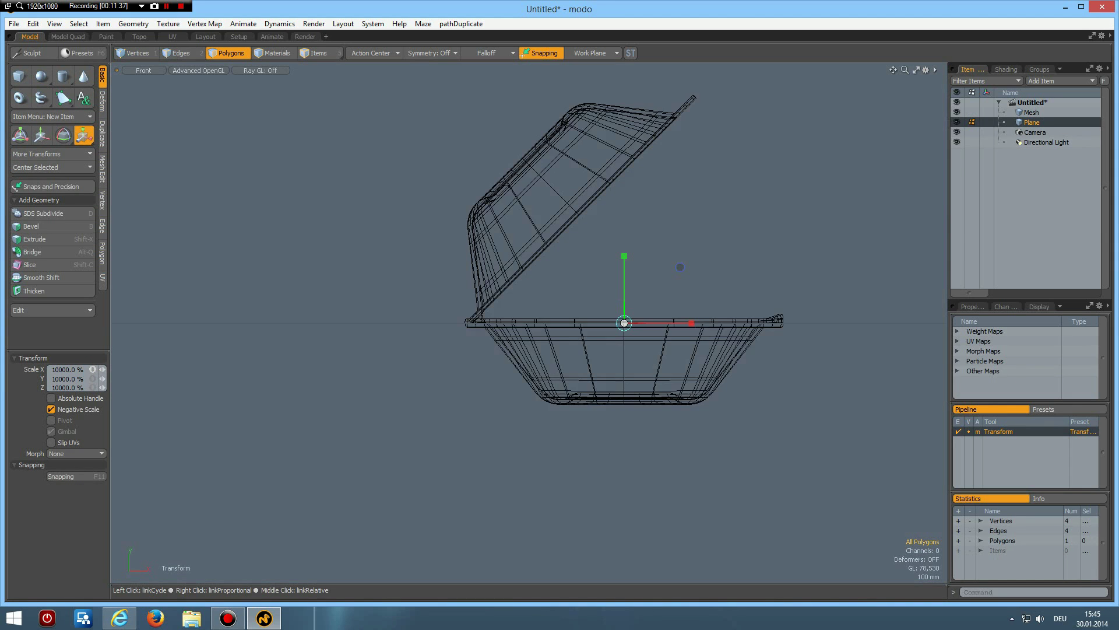
key(w)
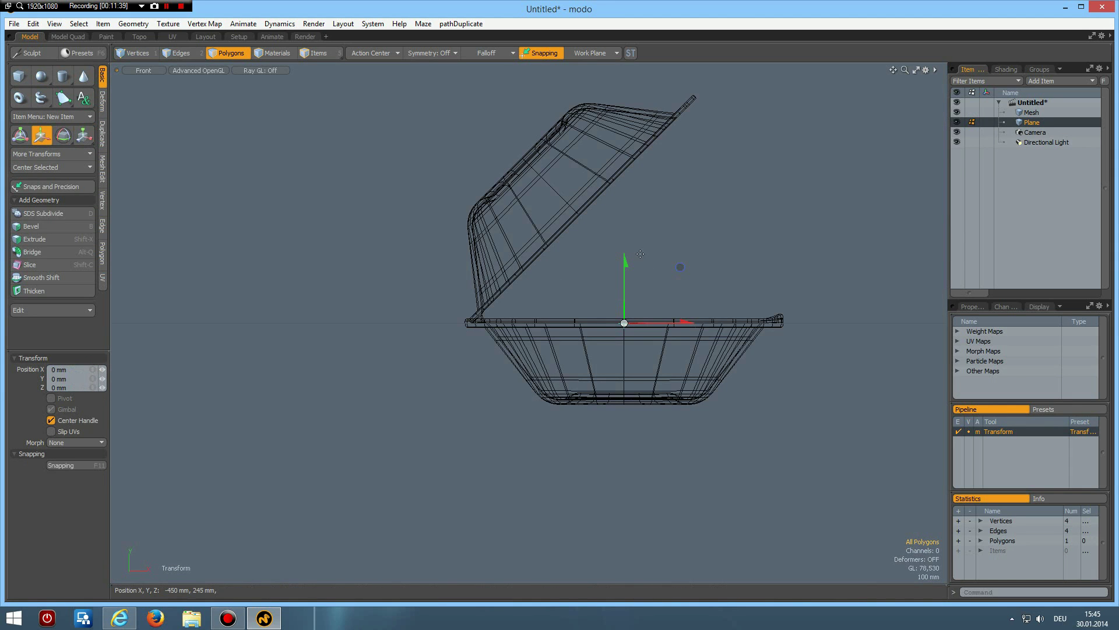
drag(625, 261, 624, 405)
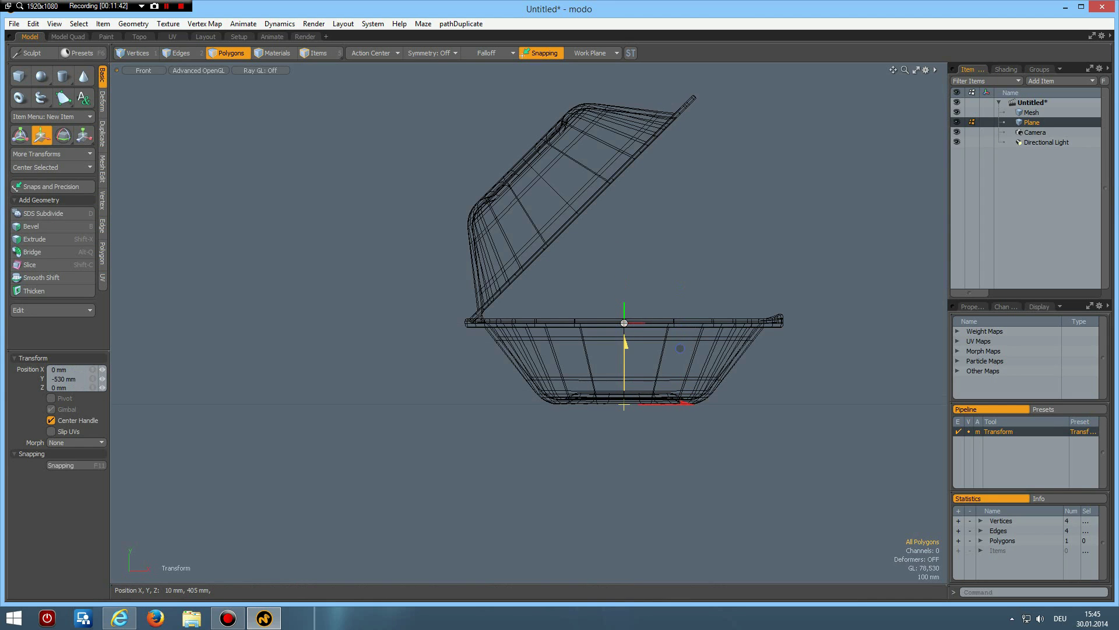
key(q)
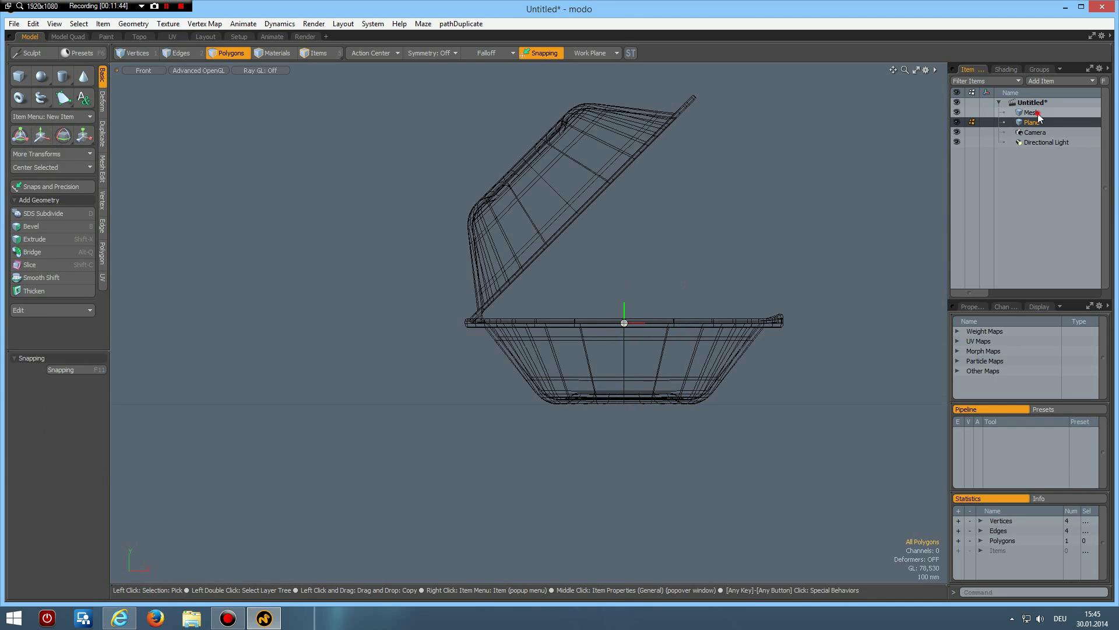
Select the Mesh item and assign it a new material named Box
shift+click(1037, 112)
text(m)
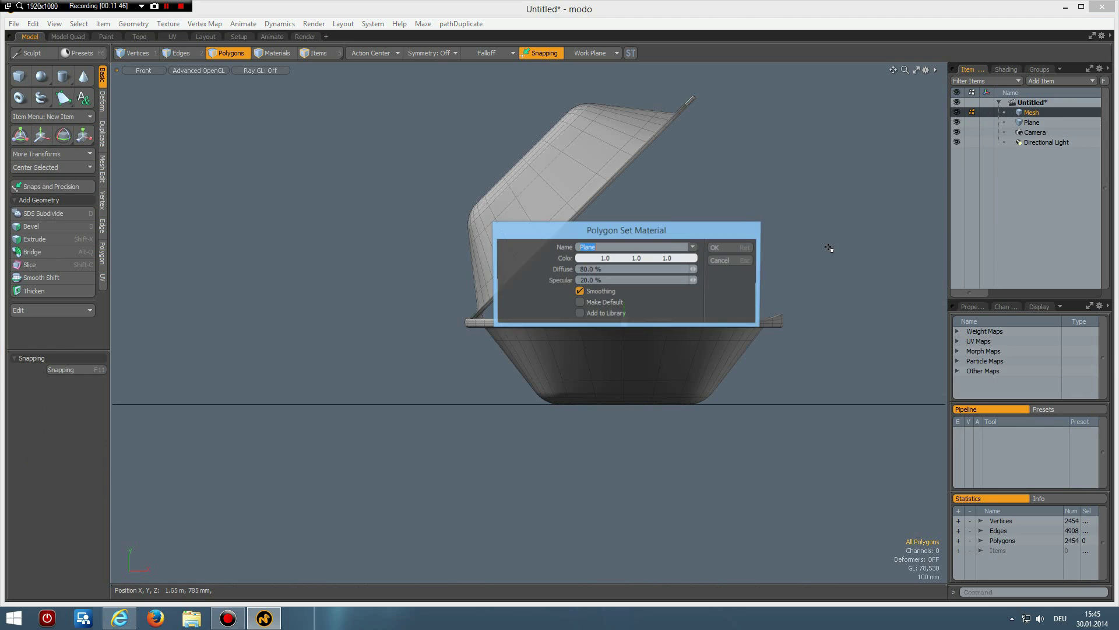
text(Box)
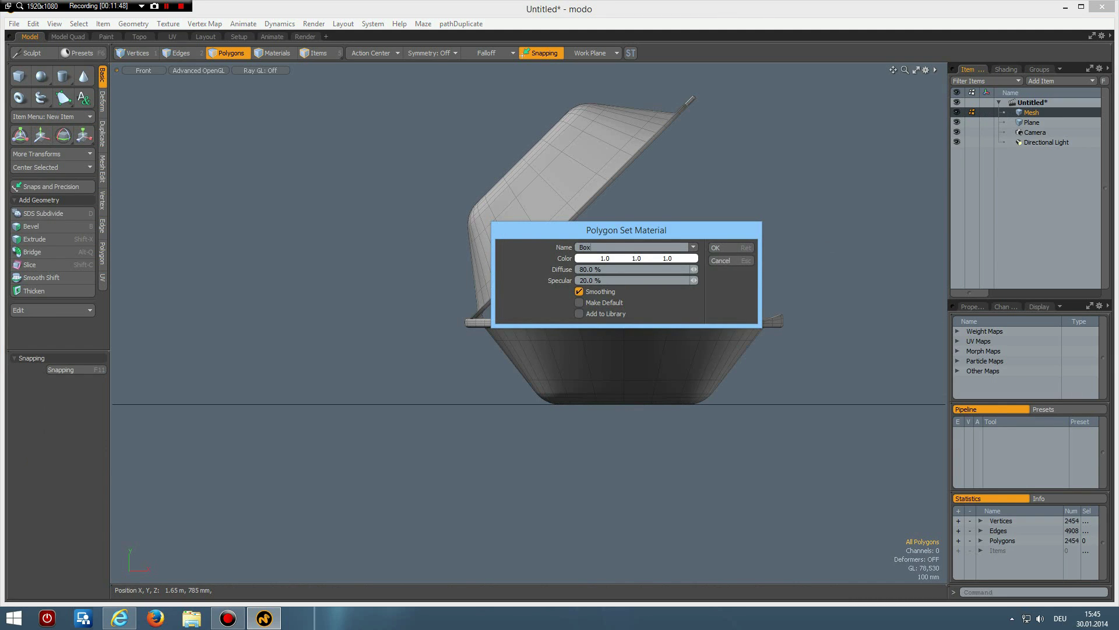
key(Return)
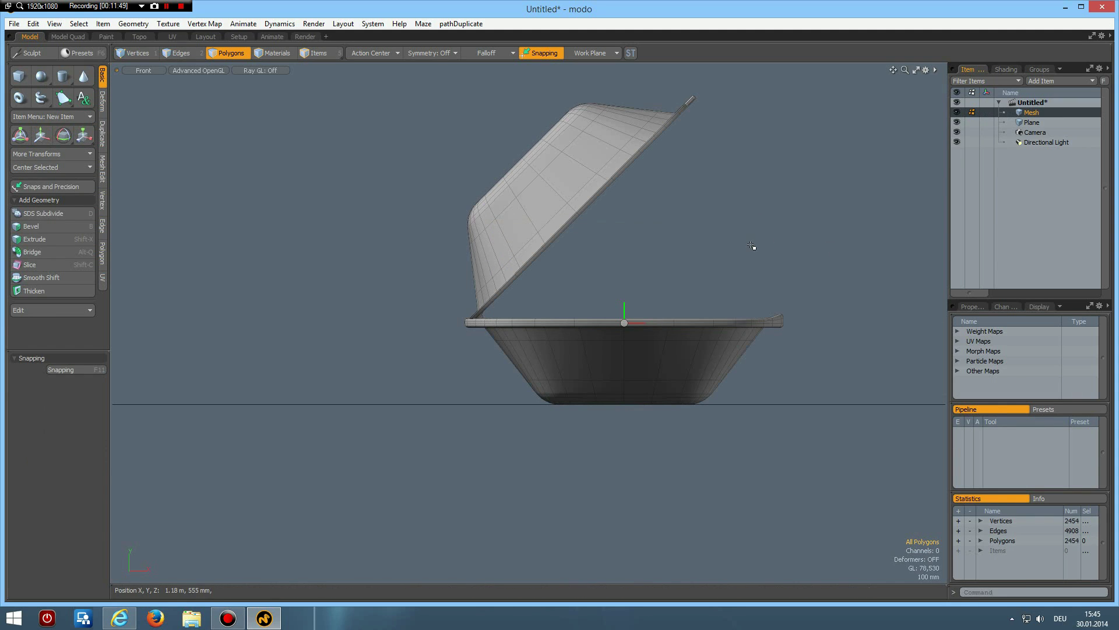
View the scene through the render camera and orbit to look into the tub
click(148, 68)
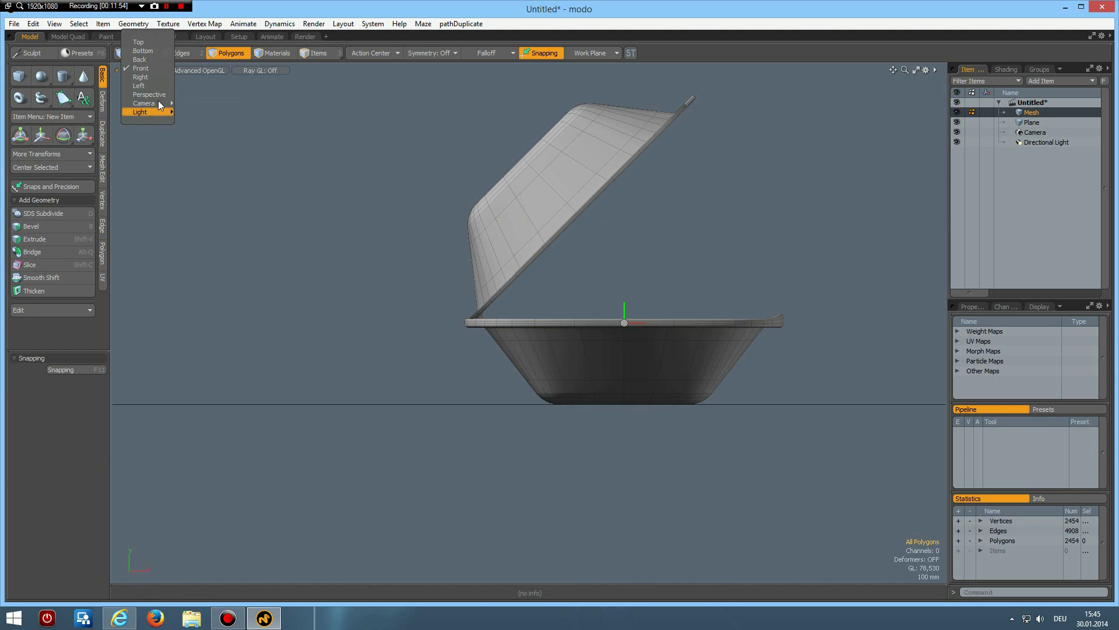
mouse_move(144, 104)
click(218, 110)
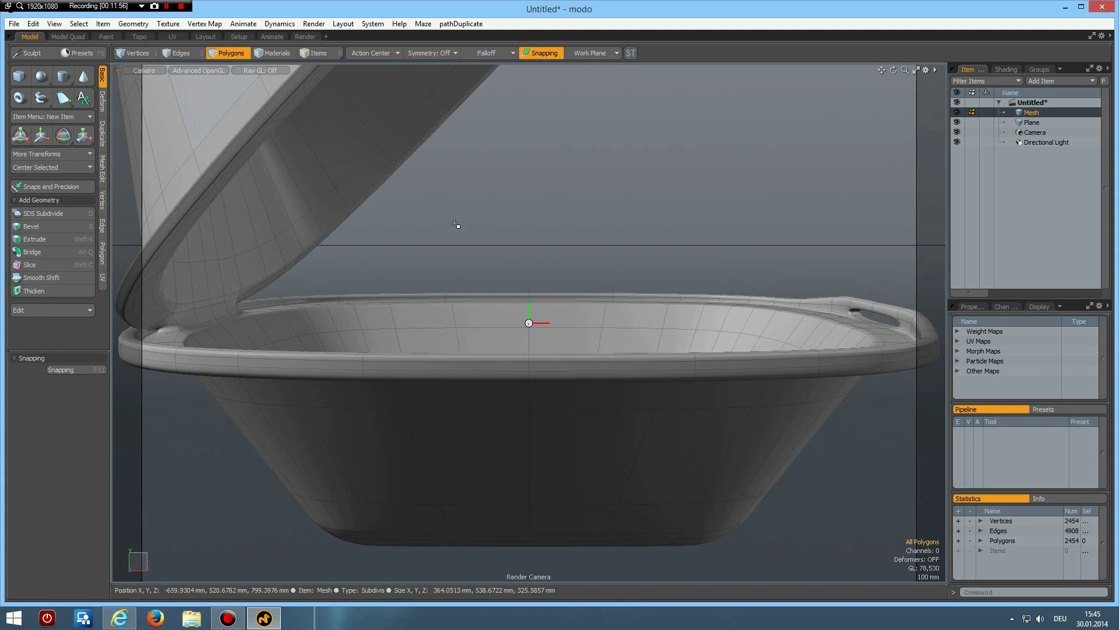
mouse_move(500, 250)
alt+mouse_down()
mouse_move(426, 268)
mouse_move(455, 278)
alt+mouse_up()
scroll(422, 272, down, 5)
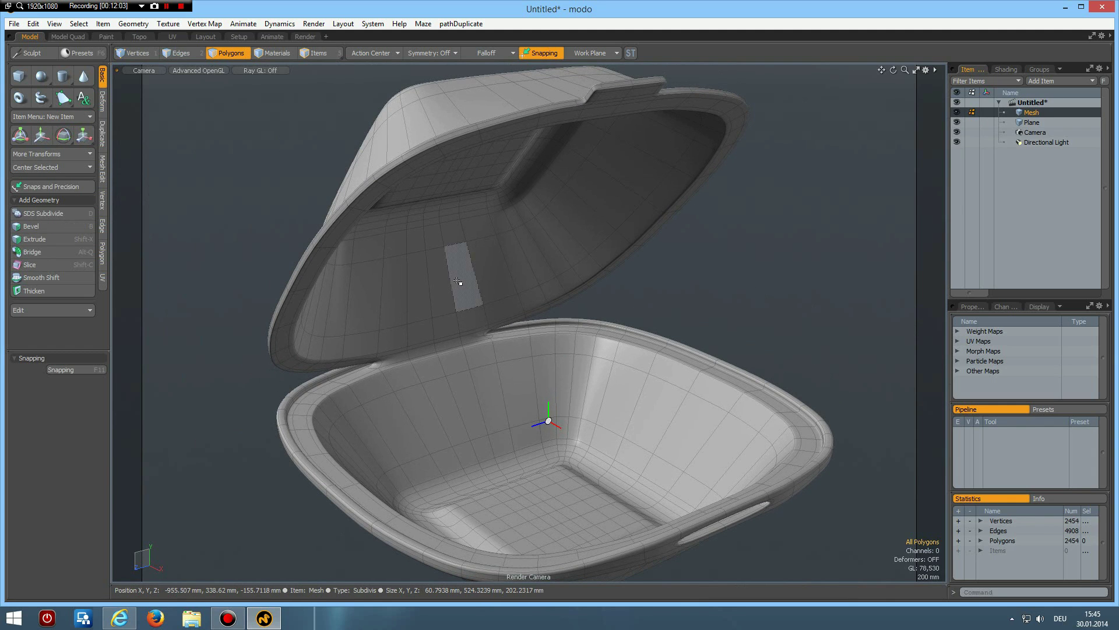
alt+drag(458, 281, 459, 281)
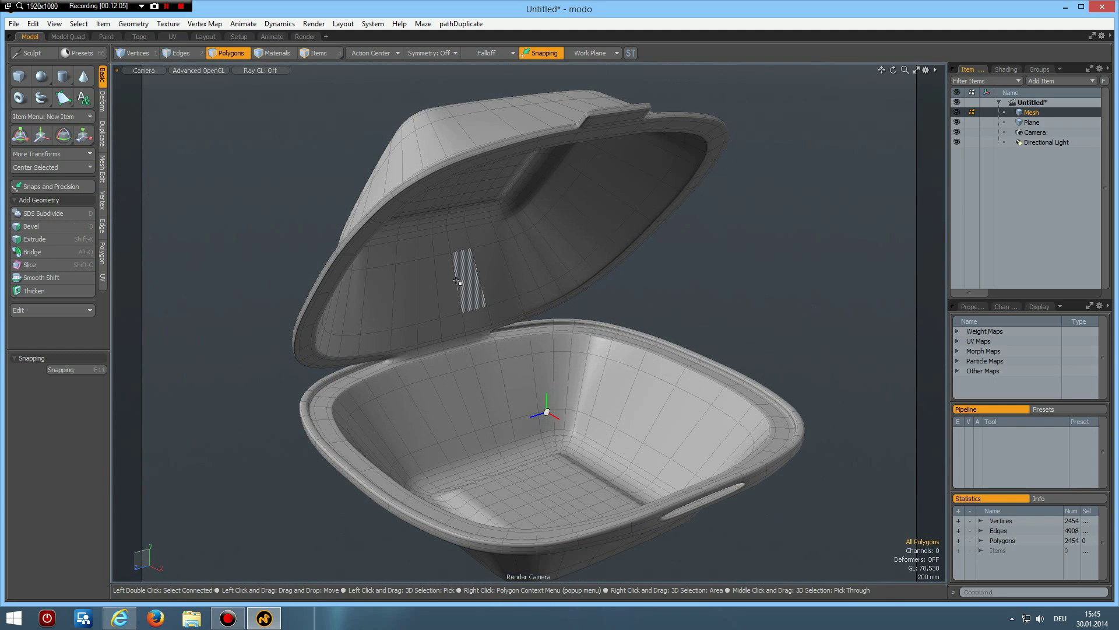
Switch the viewport to the Directional Light view, zoom out, and open the Render layout
click(148, 72)
mouse_move(142, 83)
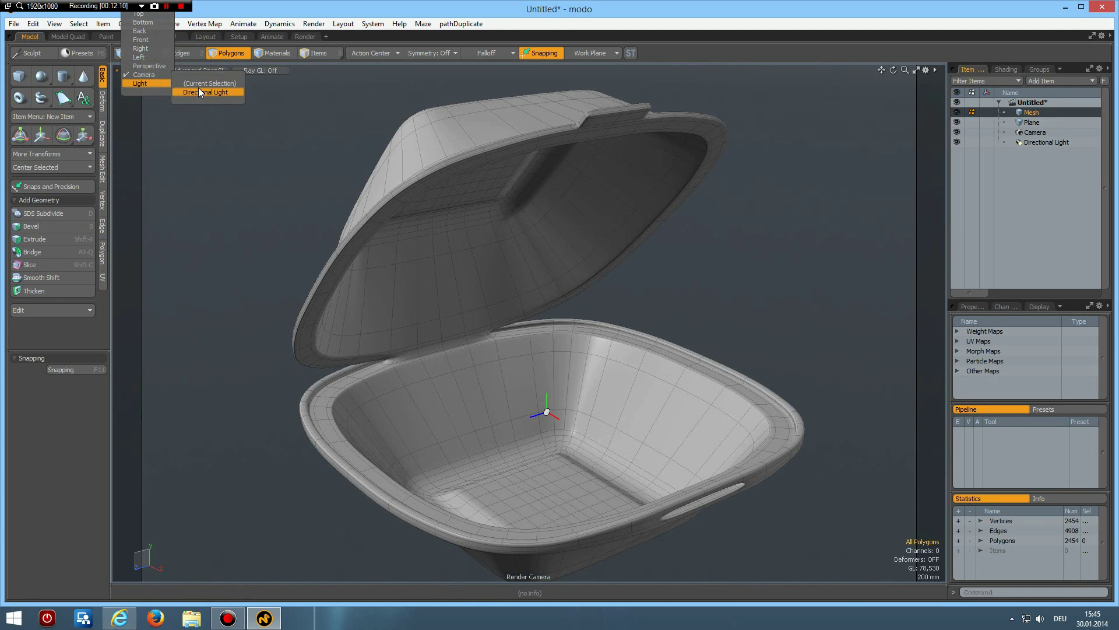
click(199, 88)
mouse_move(473, 259)
alt+mouse_down()
mouse_move(352, 285)
mouse_move(459, 317)
mouse_move(500, 295)
mouse_move(526, 335)
mouse_move(565, 333)
alt+mouse_up()
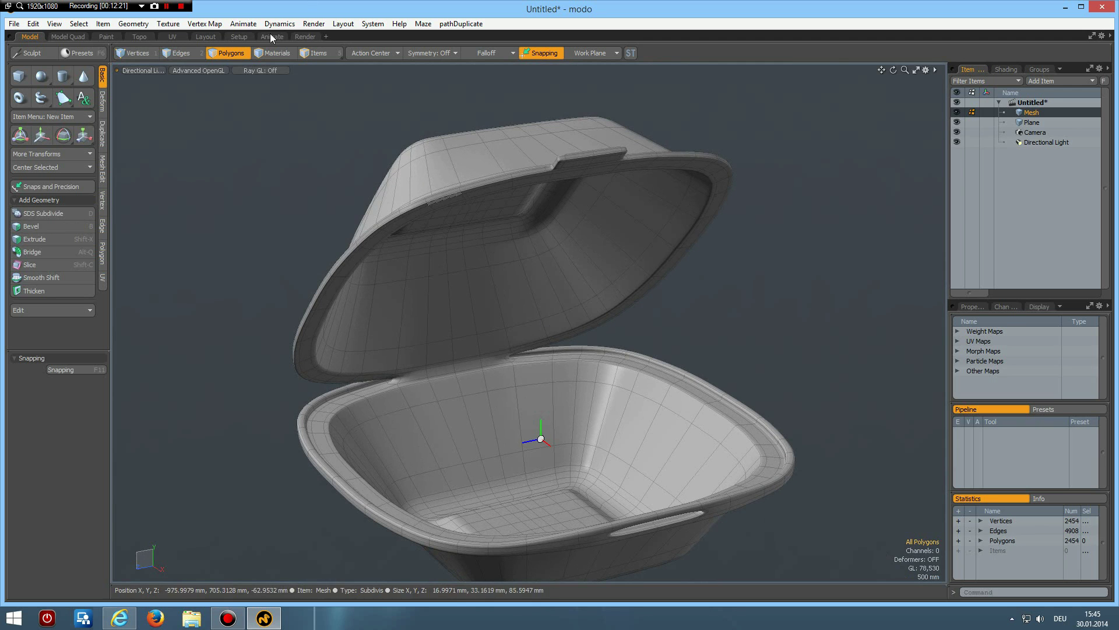
click(307, 38)
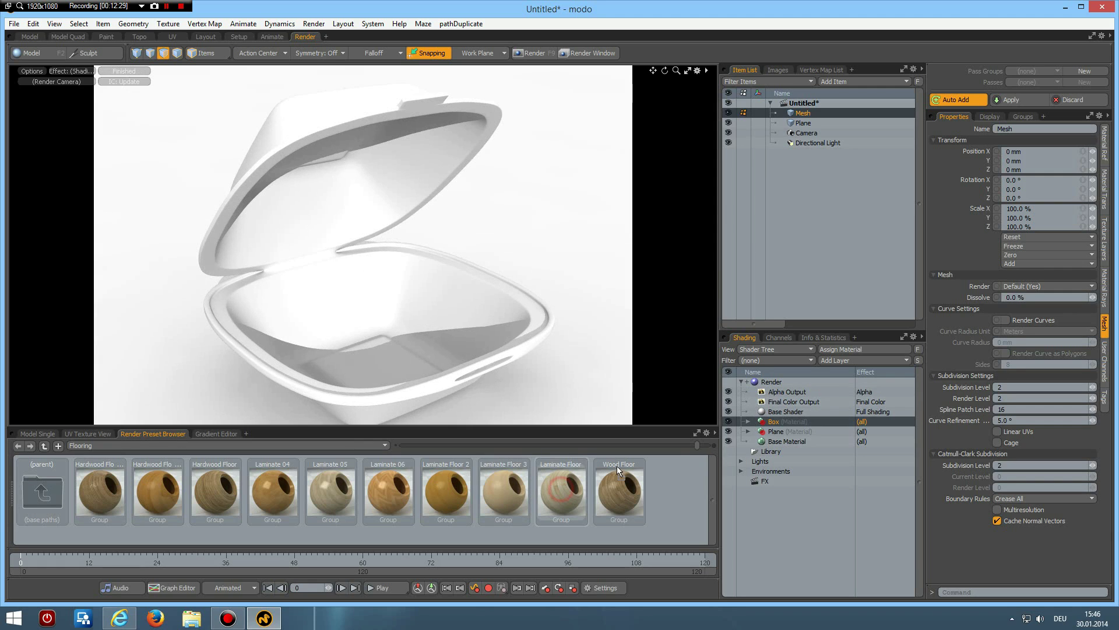
Apply the Laminate Floor preset to the plane and select its image layer
drag(561, 489, 775, 433)
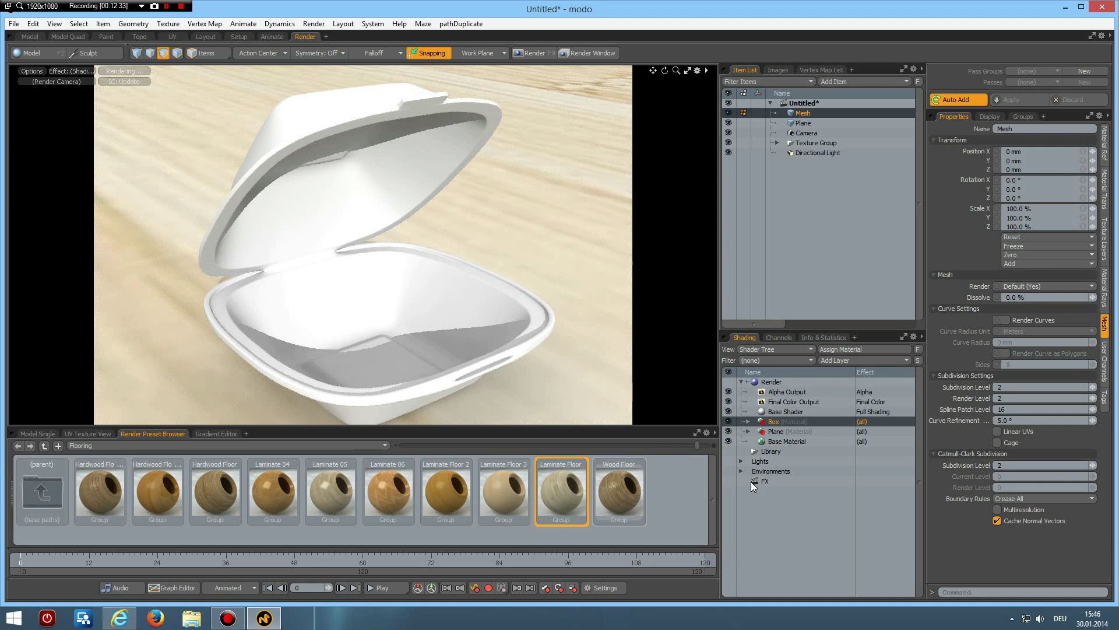
click(747, 432)
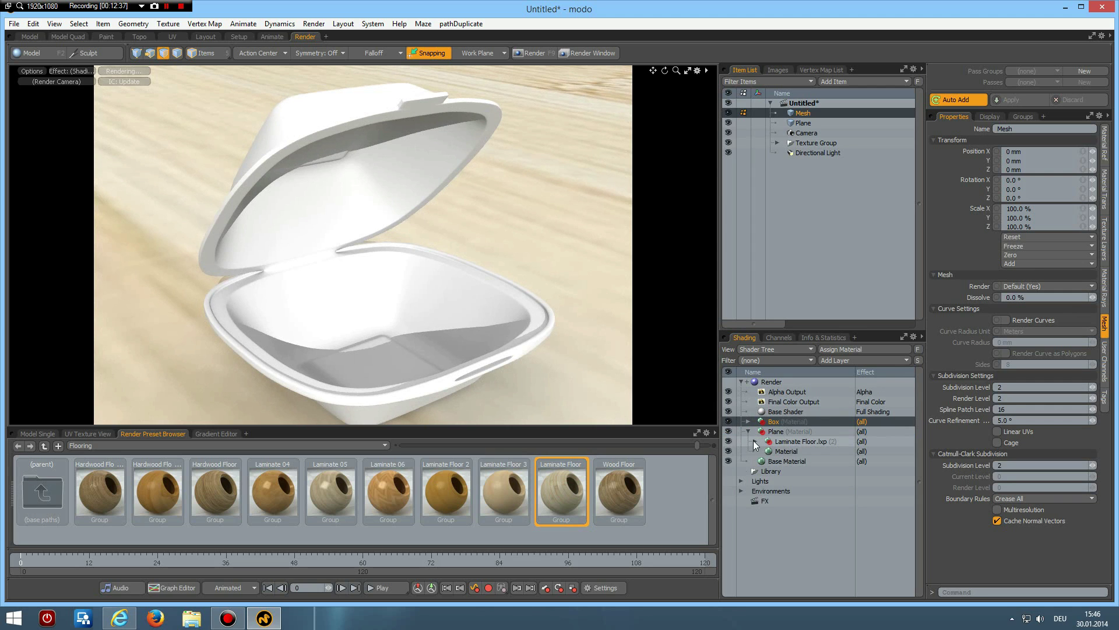
click(756, 442)
click(793, 460)
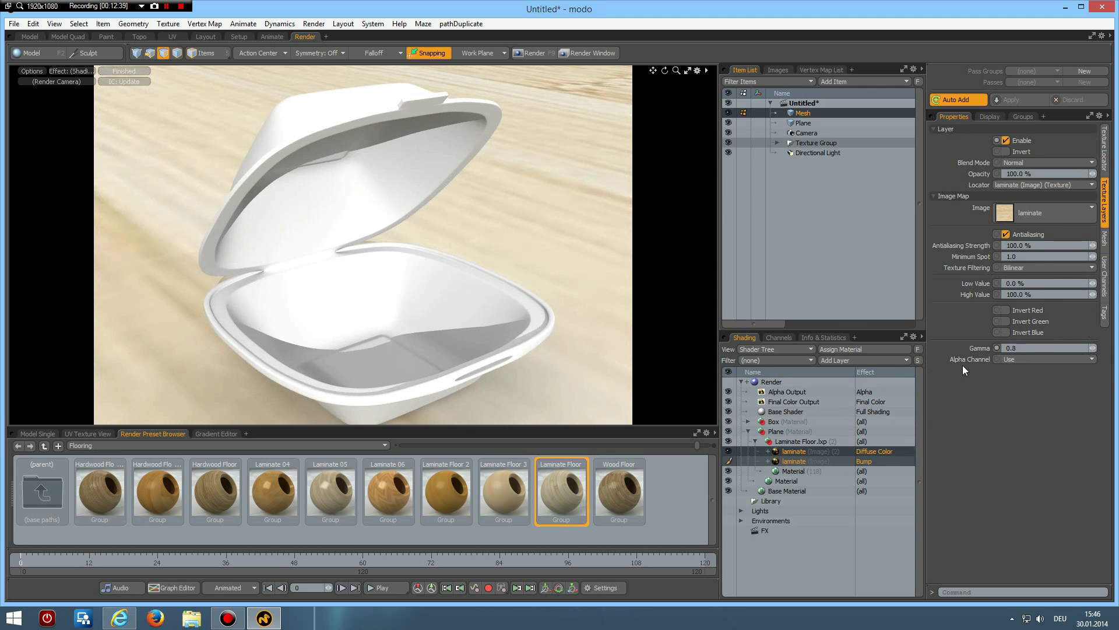
Set the laminate texture's horizontal and vertical wrap to 10 in Texture Locator
click(1104, 150)
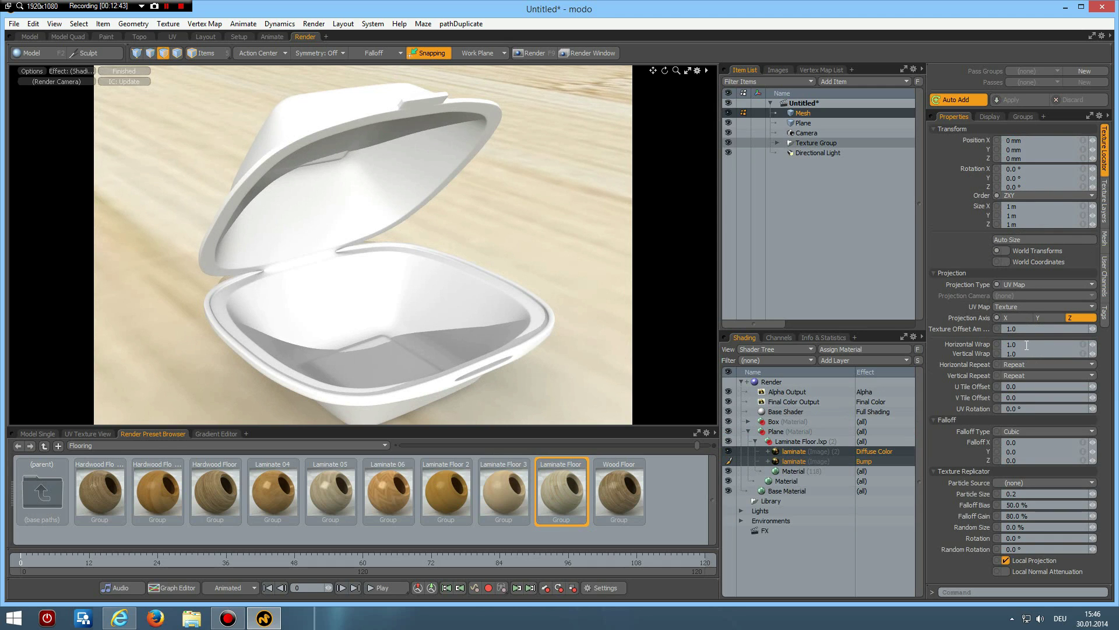
click(1084, 344)
text(20)
key(Return)
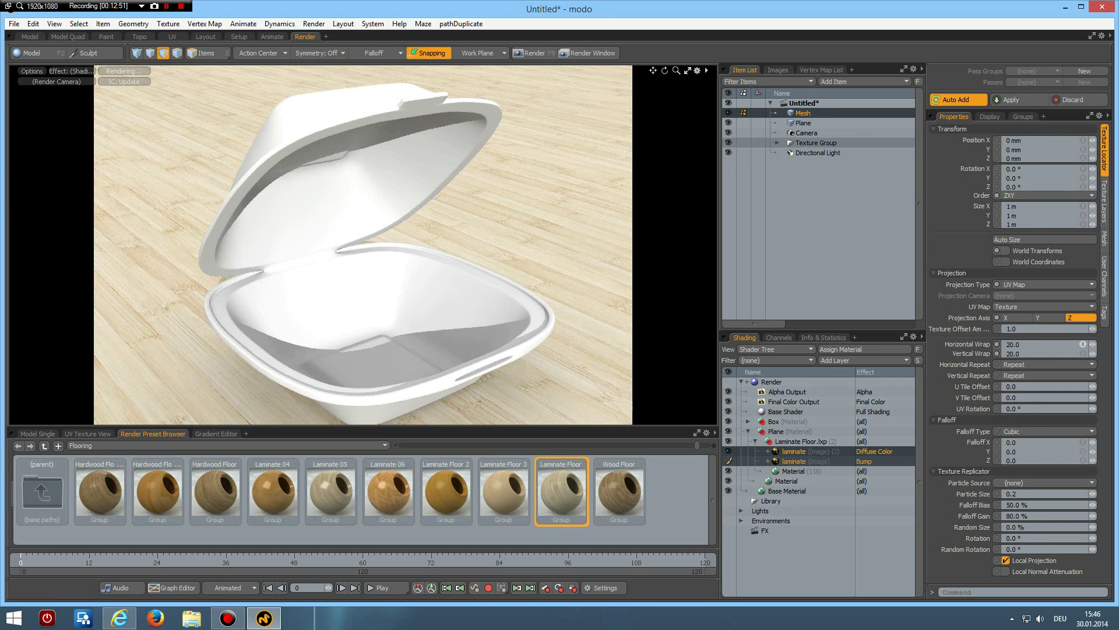
click(1087, 346)
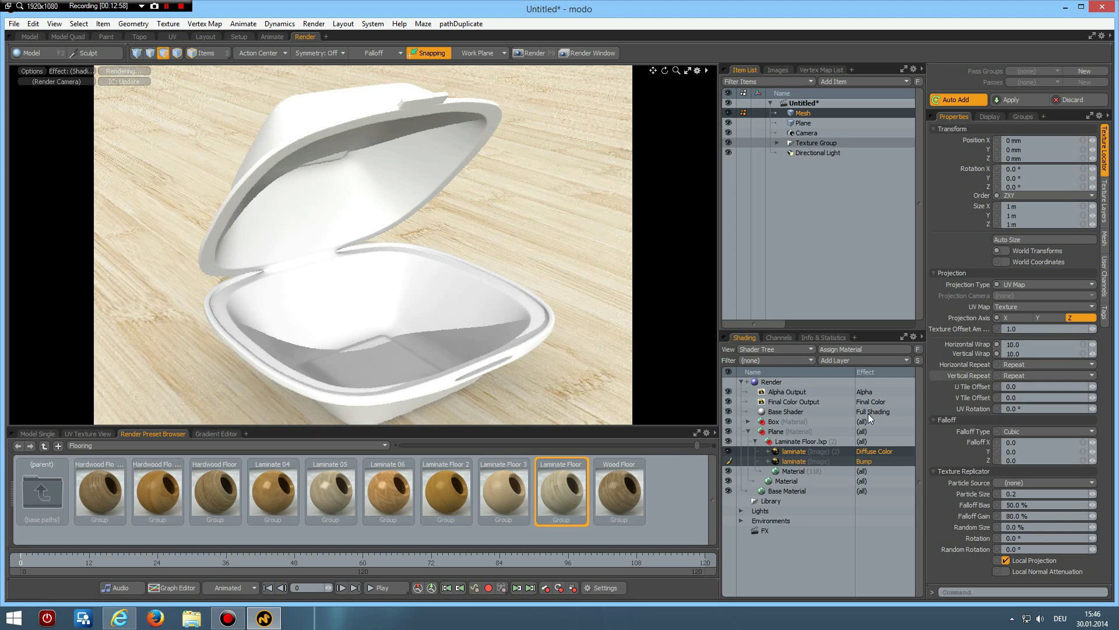
Give the Box material a tan diffuse colour of about 0.57/0.31/0.16 and 1% specular amount
click(747, 421)
click(781, 431)
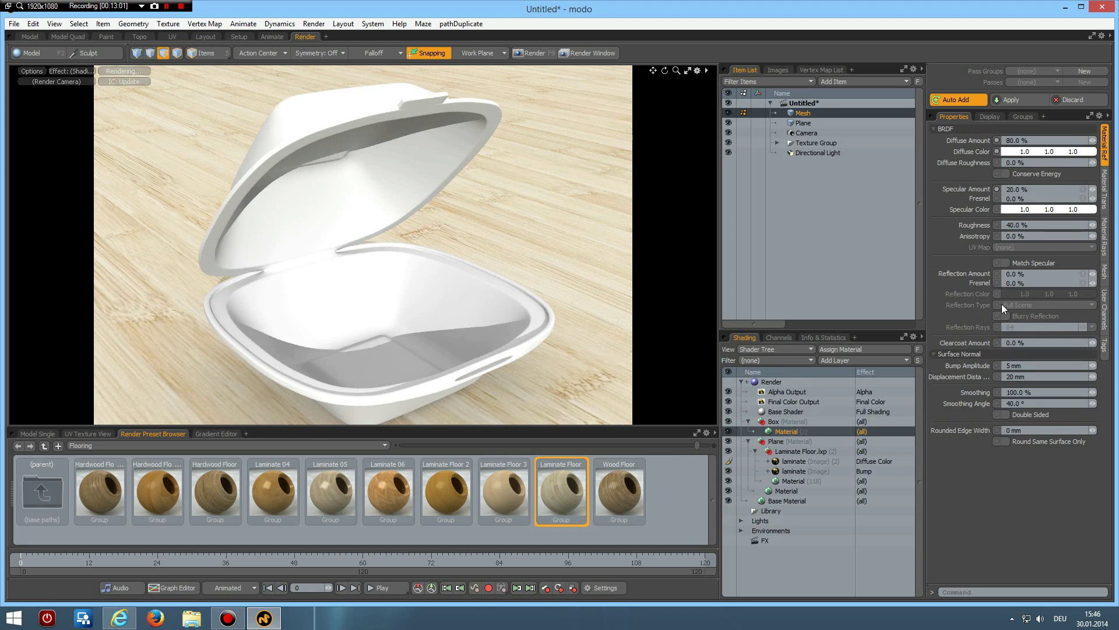
click(1050, 153)
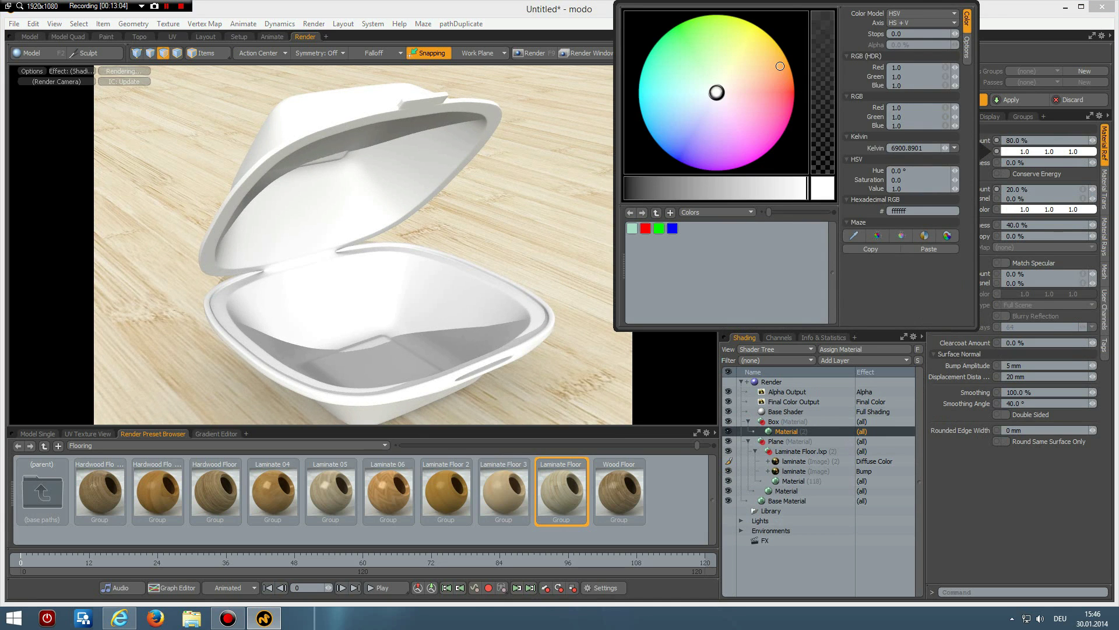
click(781, 66)
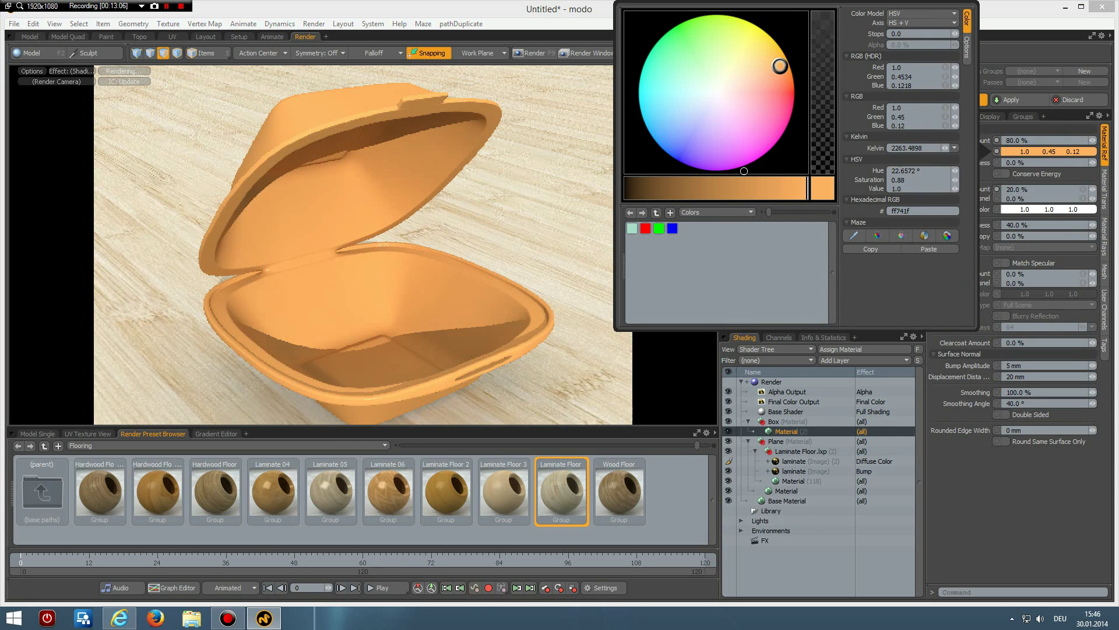
click(714, 186)
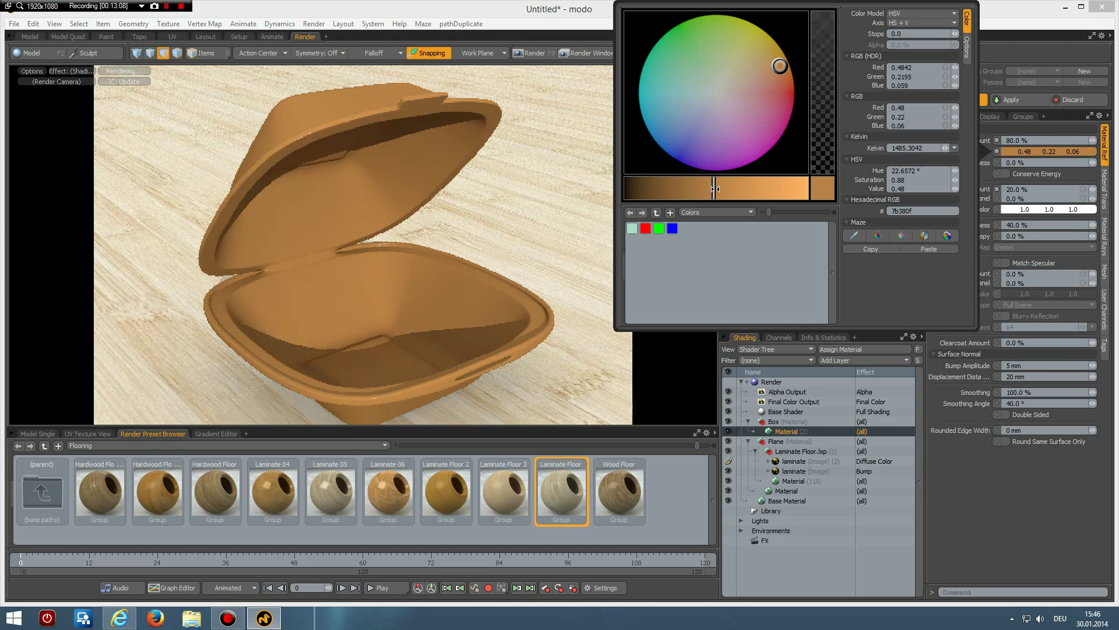
click(728, 186)
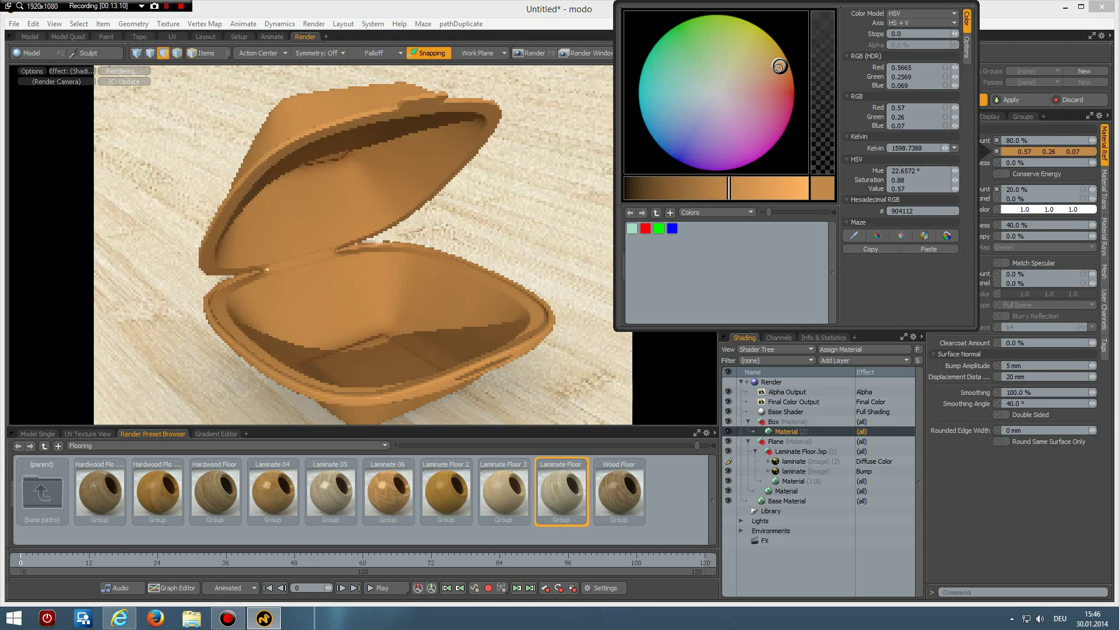
click(770, 65)
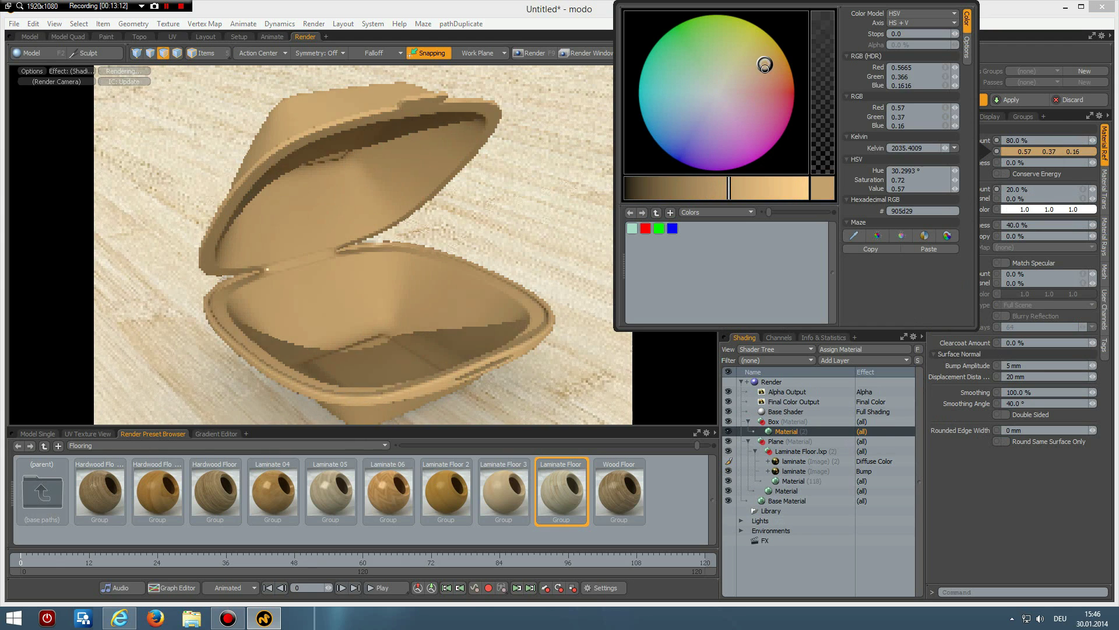
click(768, 71)
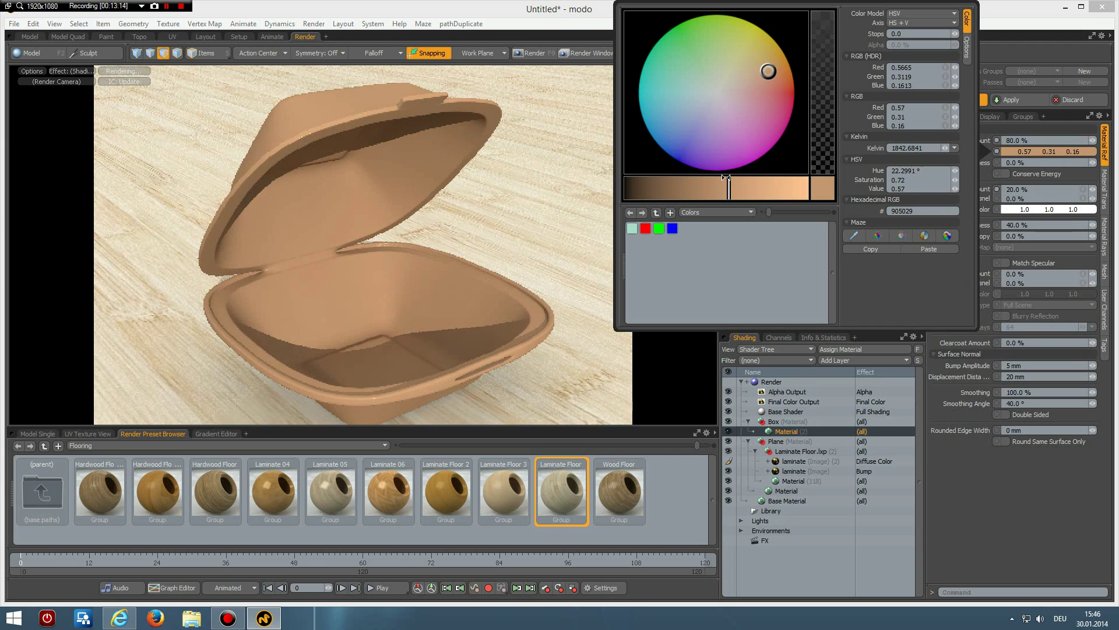
click(1033, 189)
text(1)
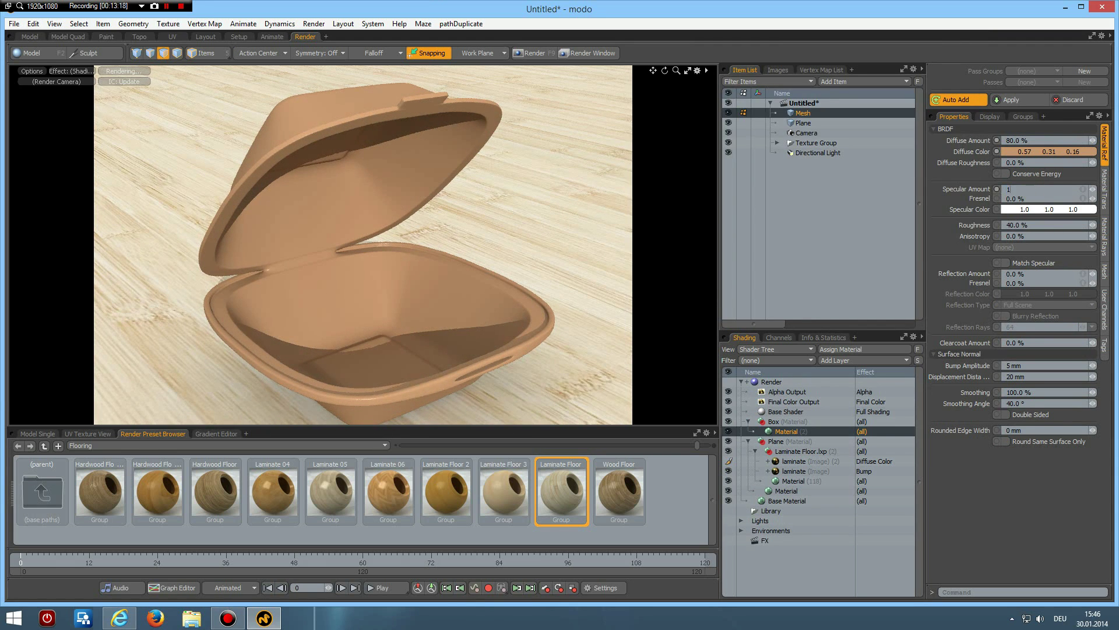
Set the render frame to 1280 by 720, frame the open box, and render with F9
click(775, 385)
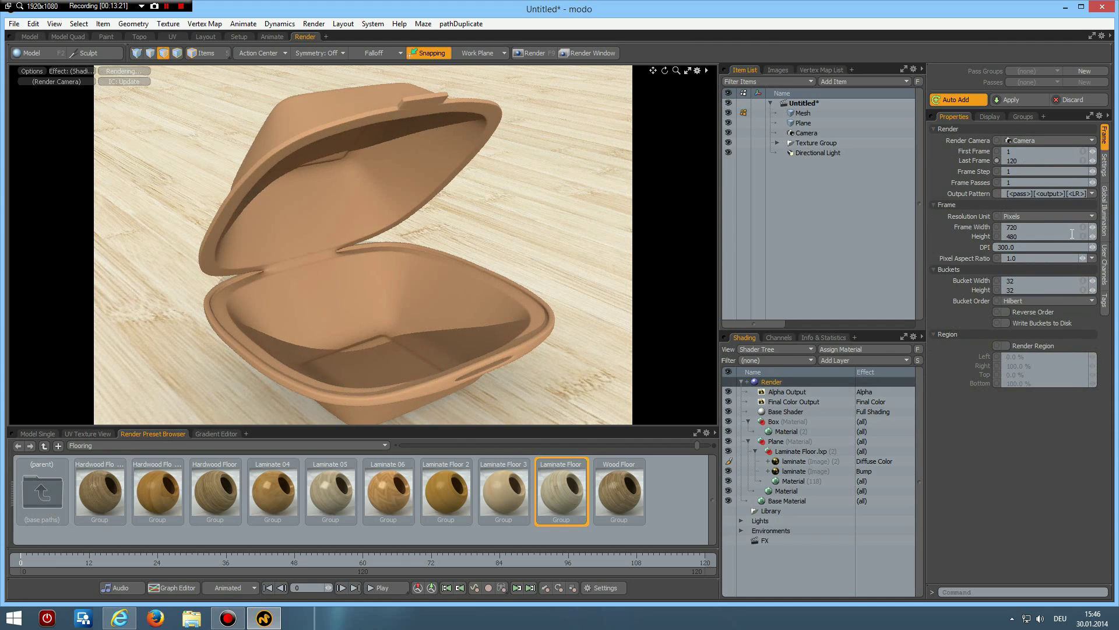
click(1024, 237)
text(720)
click(1006, 228)
text(128)
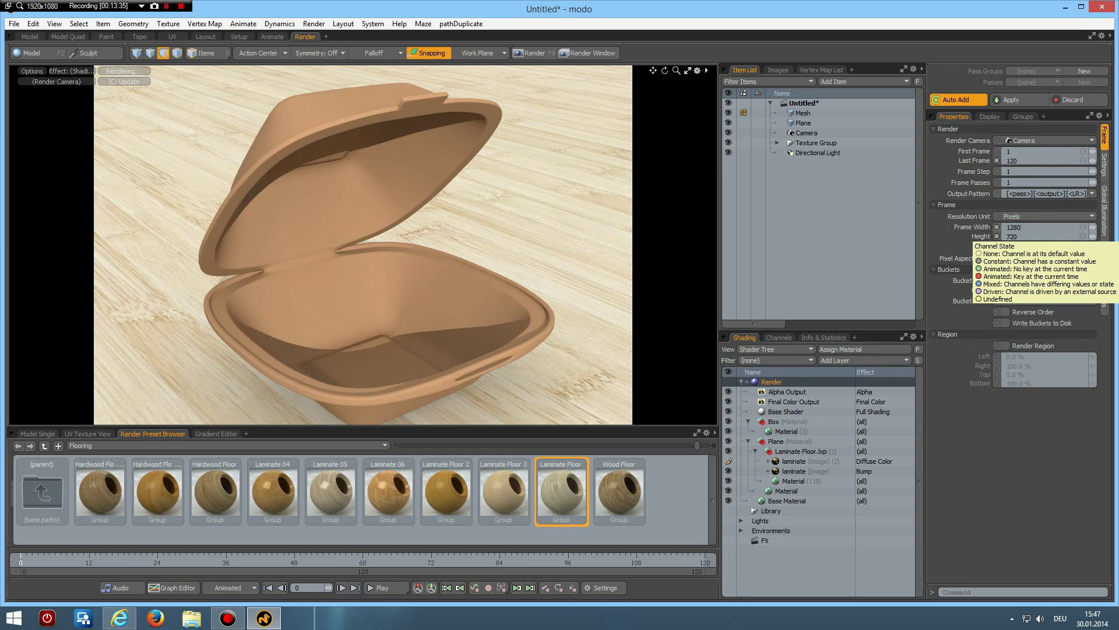
key(Return)
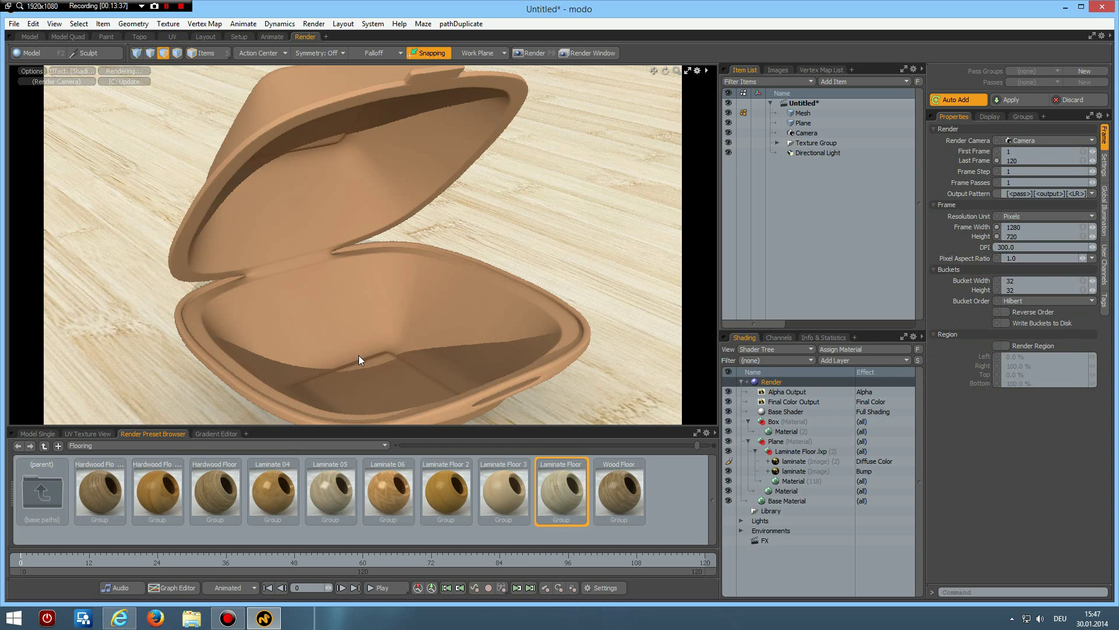
alt+drag(313, 345, 362, 324)
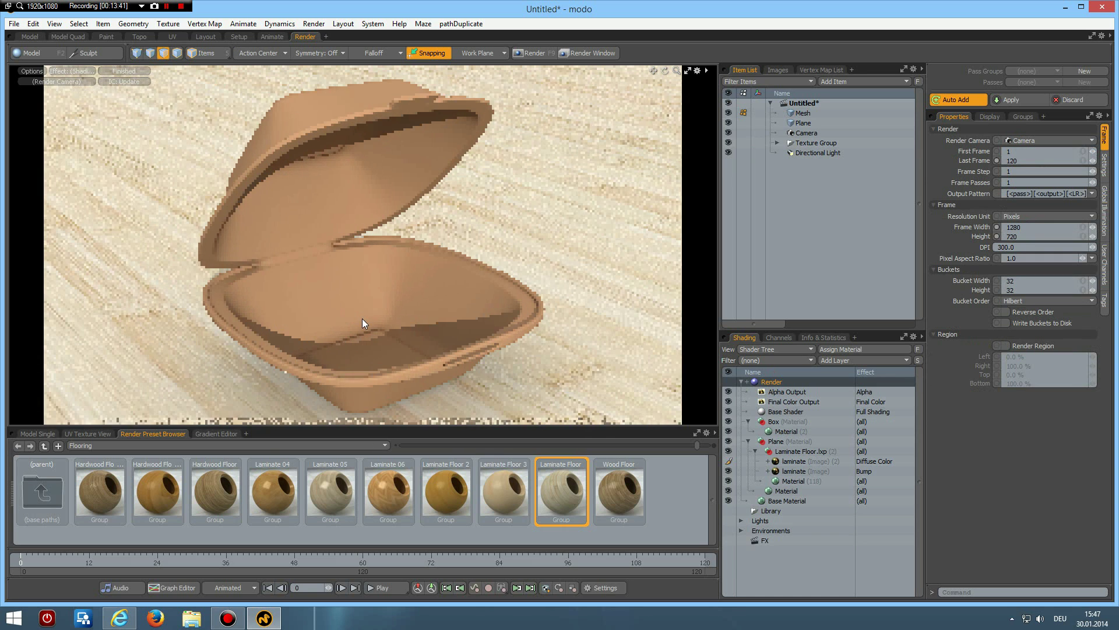
key(F9)
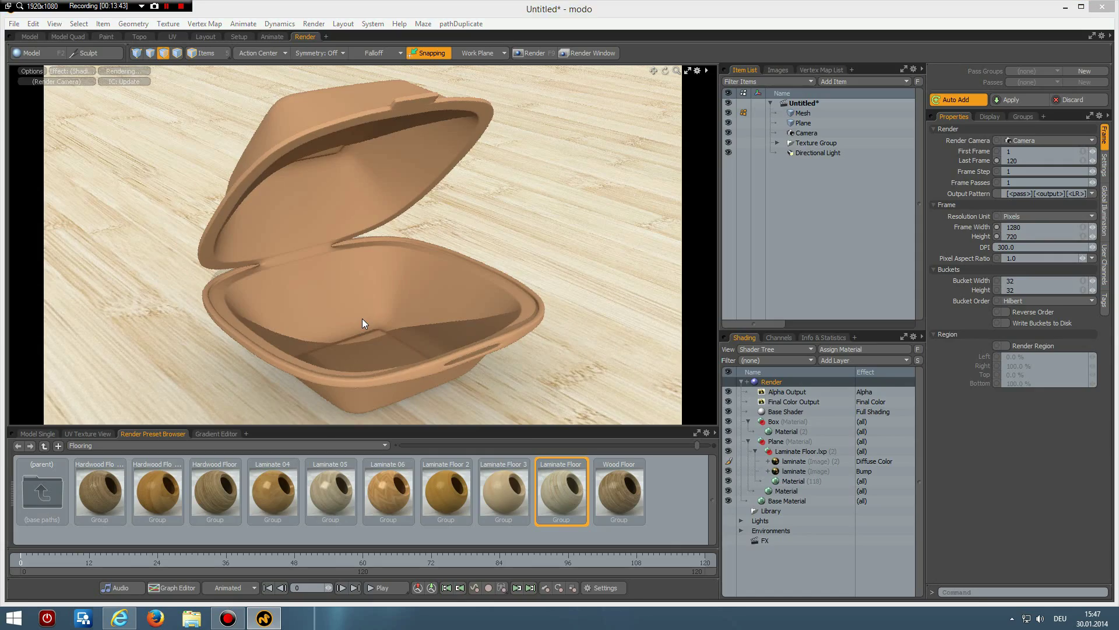